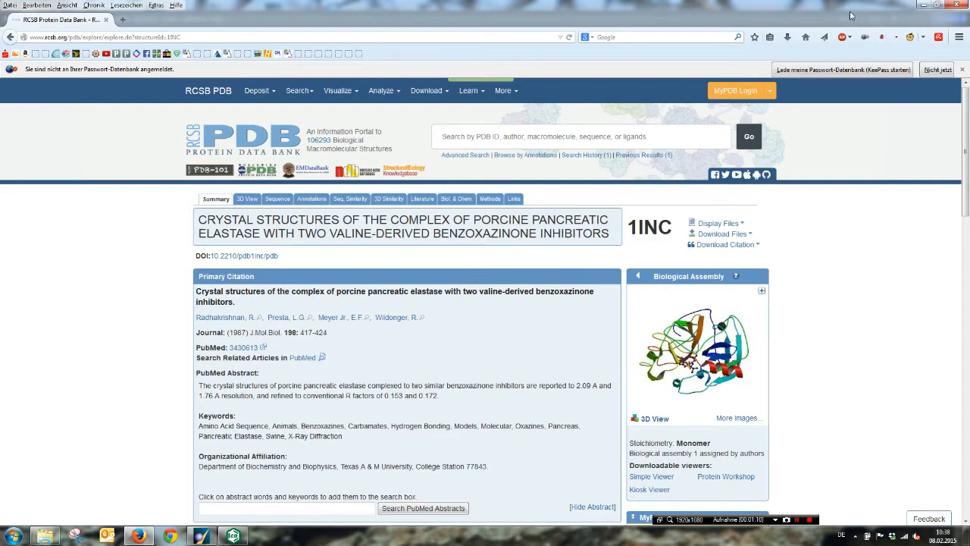
Step: Switch to MOE and load the structure 1inc from the RCSB PDB server using the default PDB loading options
click(923, 4)
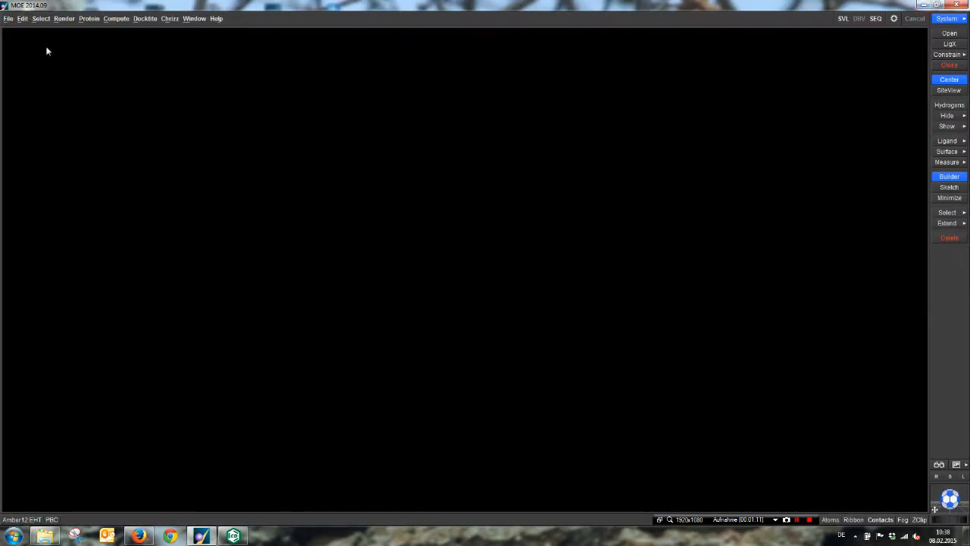
click(8, 19)
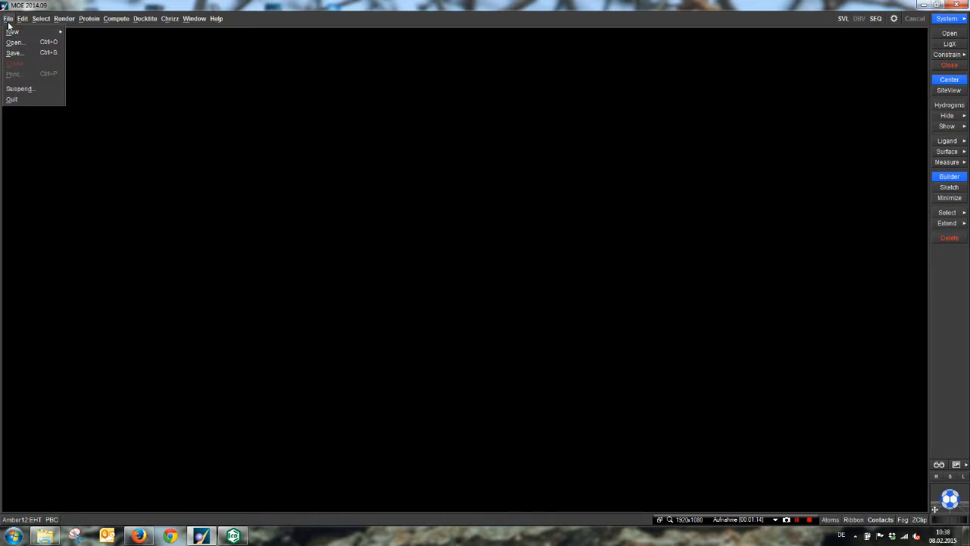
click(14, 43)
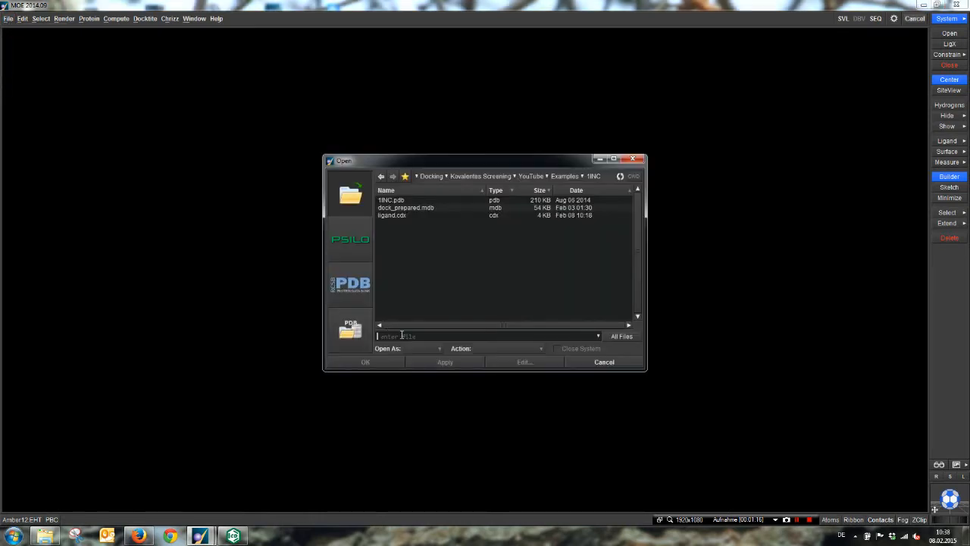
click(350, 284)
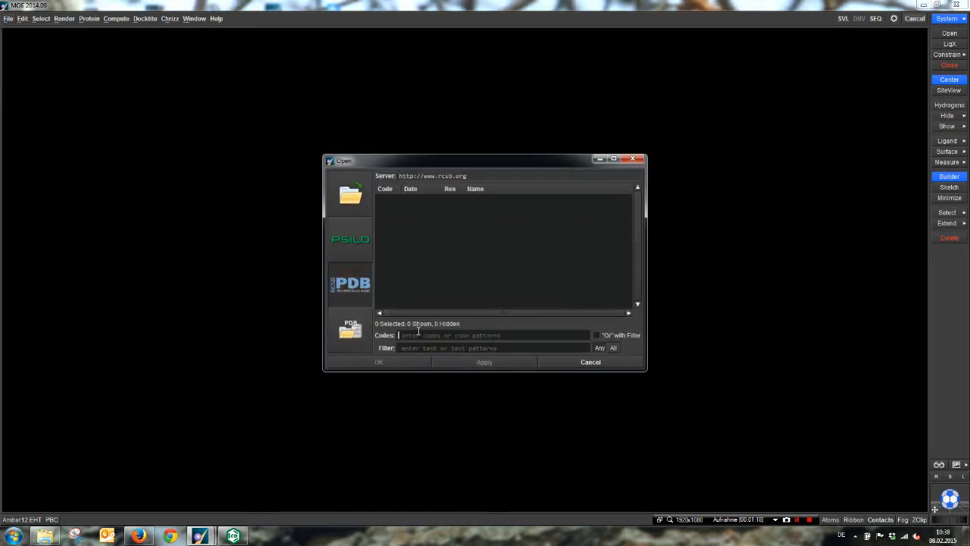
text(1lnc)
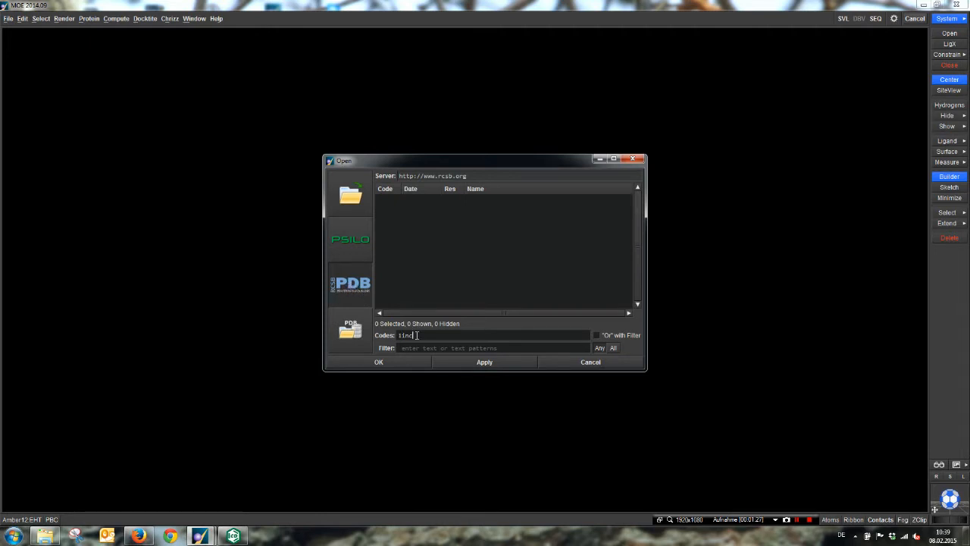
click(378, 362)
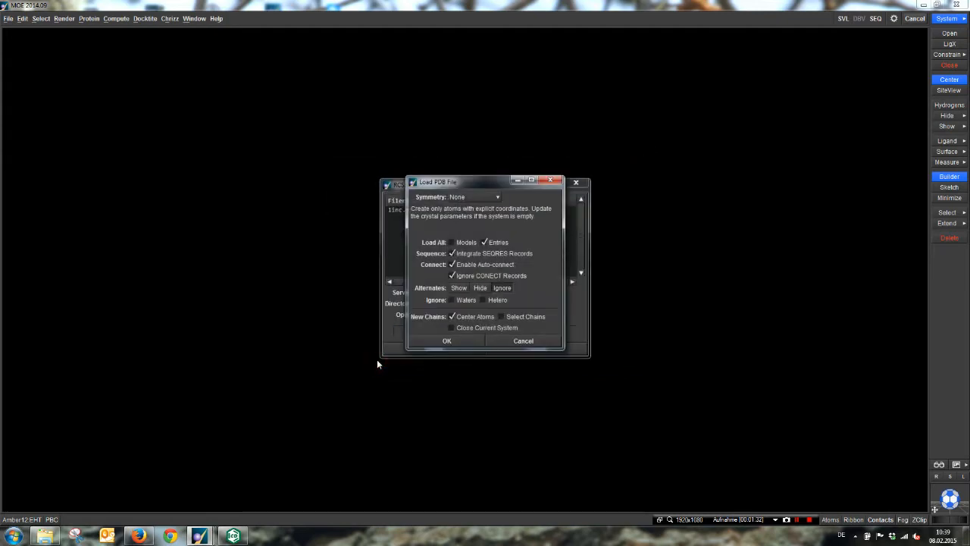
click(449, 341)
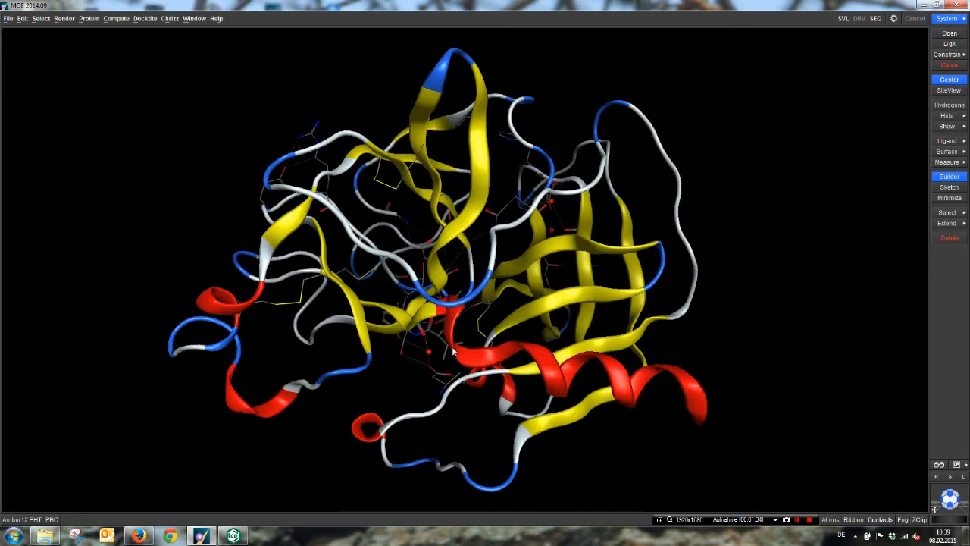
Step: Examine the ligand and surrounding residues in the binding pocket, and check the active force field
middle_drag(479, 372, 507, 295)
scroll(513, 277, up, 2)
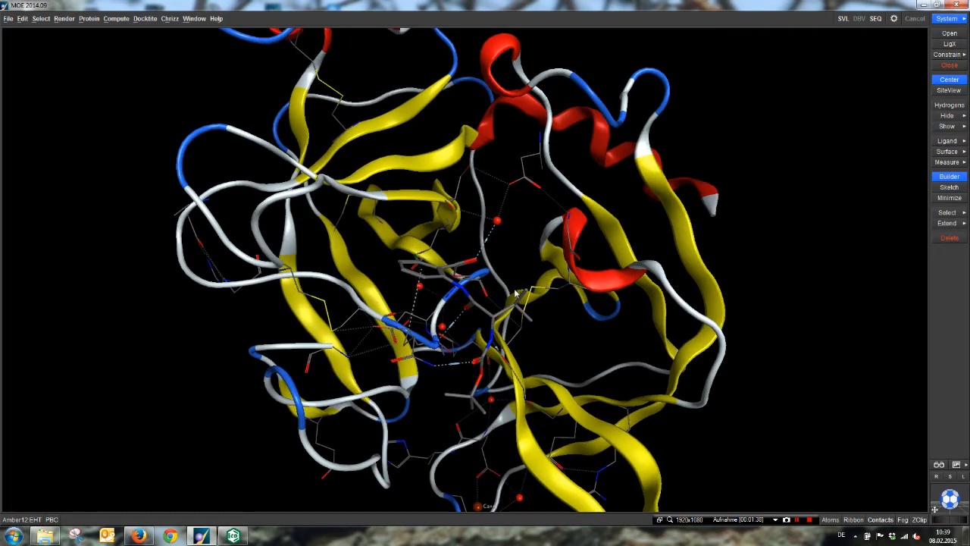
mouse_move(574, 340)
middle_down()
mouse_move(544, 337)
mouse_move(569, 338)
middle_up()
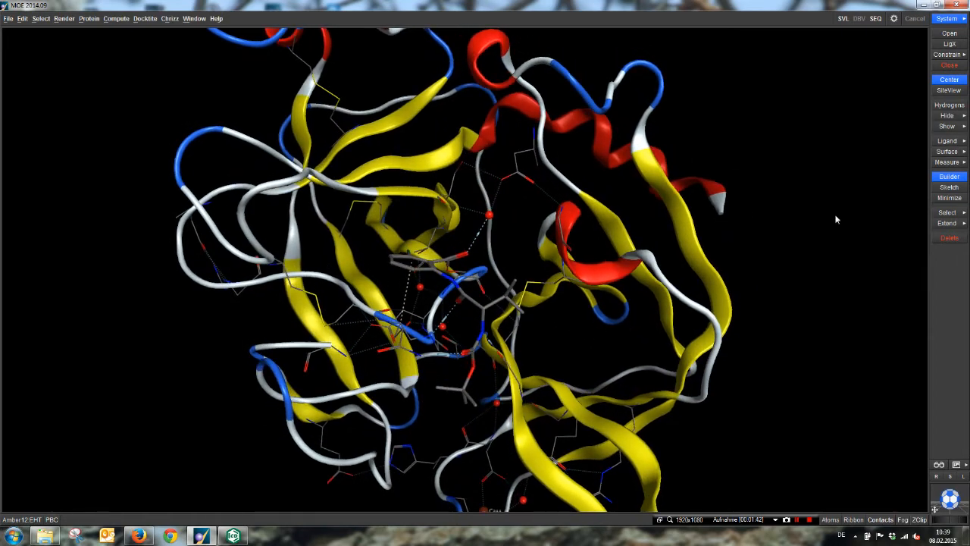
scroll(789, 259, down, 2)
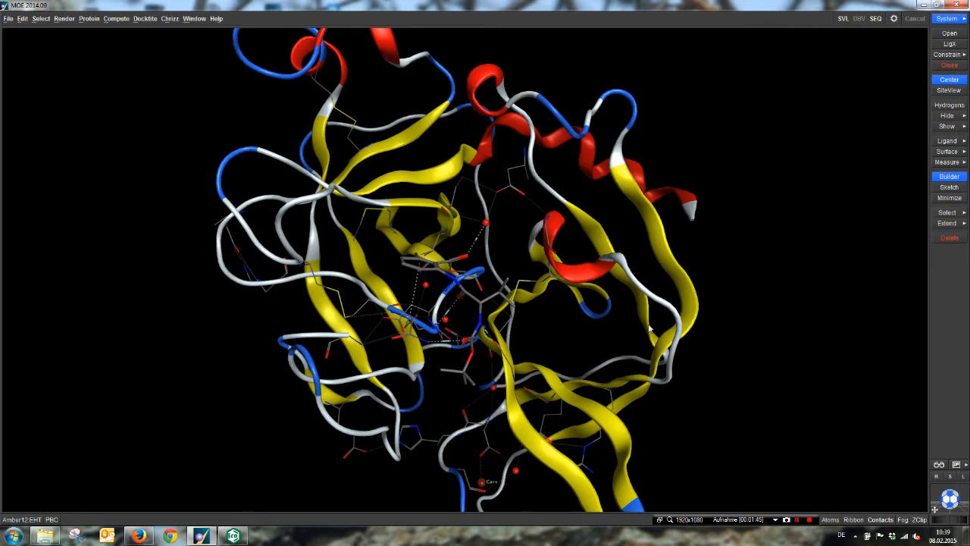
middle_drag(620, 311, 528, 340)
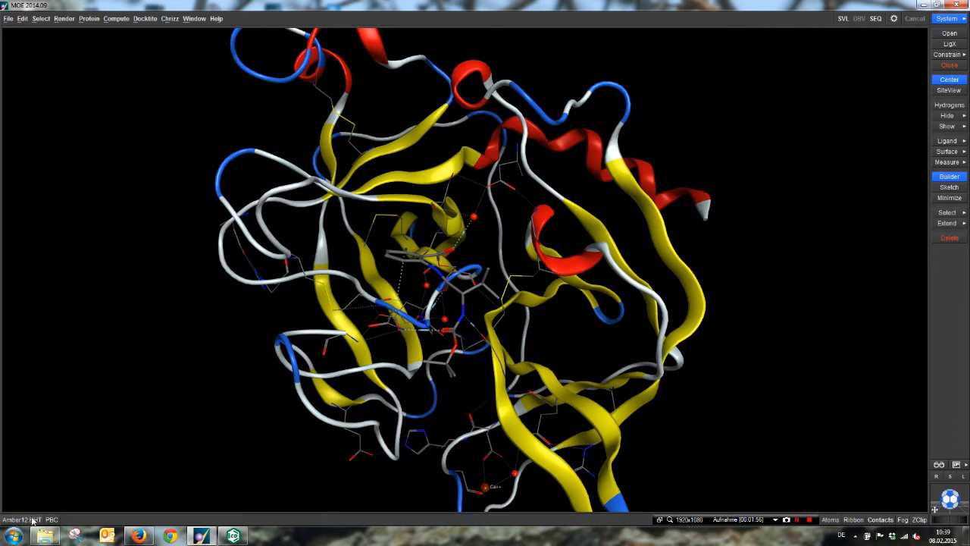
mouse_move(40, 517)
middle_drag(556, 304, 601, 265)
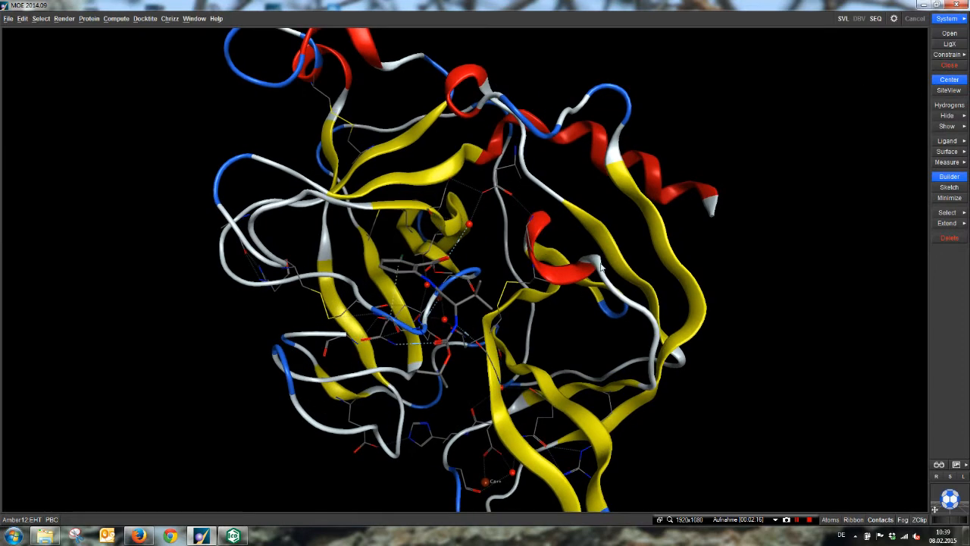
Step: Prepare the protein-ligand complex with LigX, using structure preparation and Protonate3D, and hide the nonpolar hydrogens
click(950, 44)
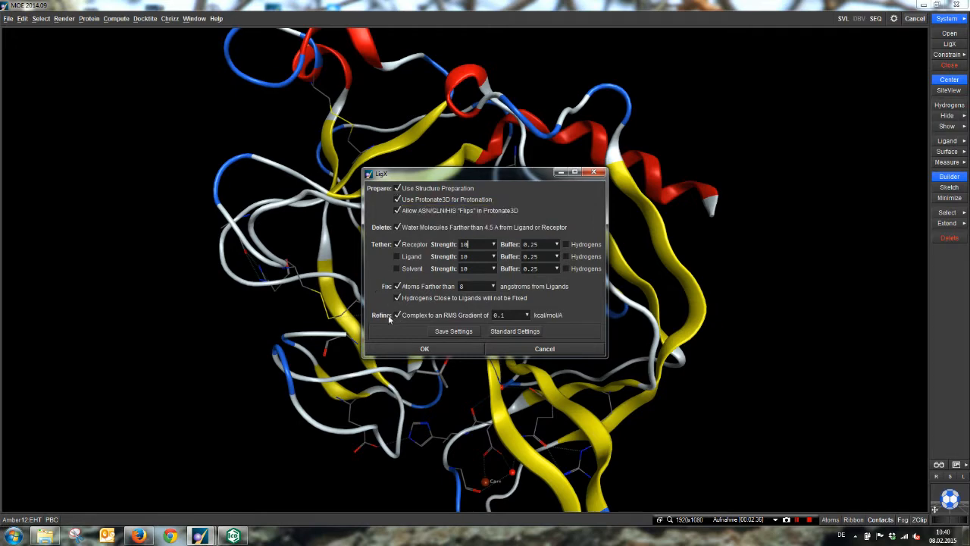
click(418, 316)
click(424, 347)
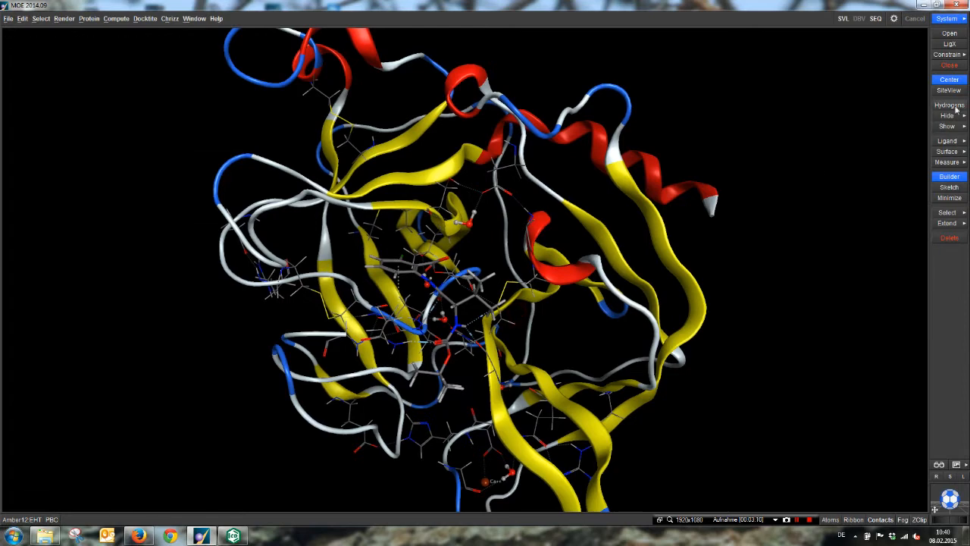
click(947, 116)
click(915, 176)
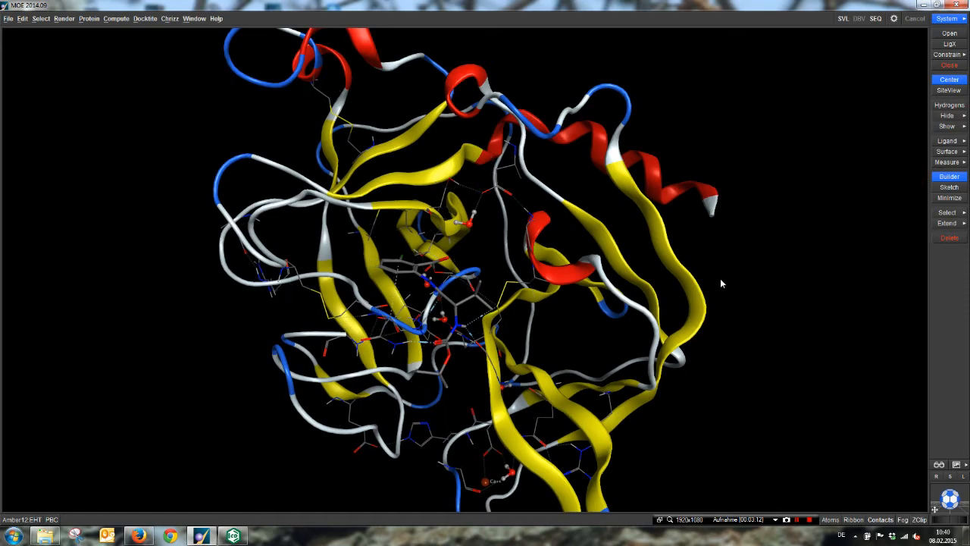
Step: Save the prepared complex as 1inc_prep.moe in the 1INC folder
mouse_move(720, 281)
middle_down()
mouse_move(725, 267)
mouse_move(708, 281)
mouse_move(715, 276)
middle_up()
scroll(725, 267, up, 3)
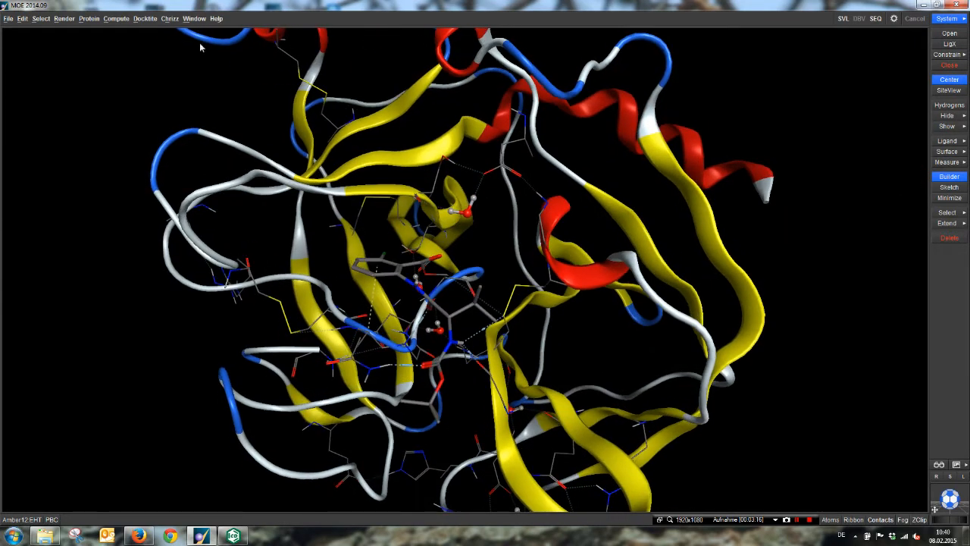
click(9, 19)
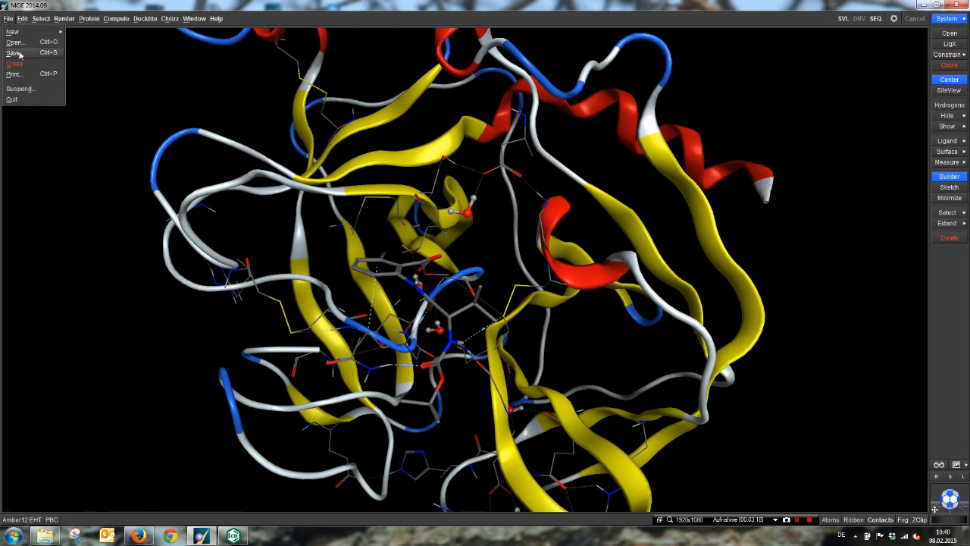
click(14, 52)
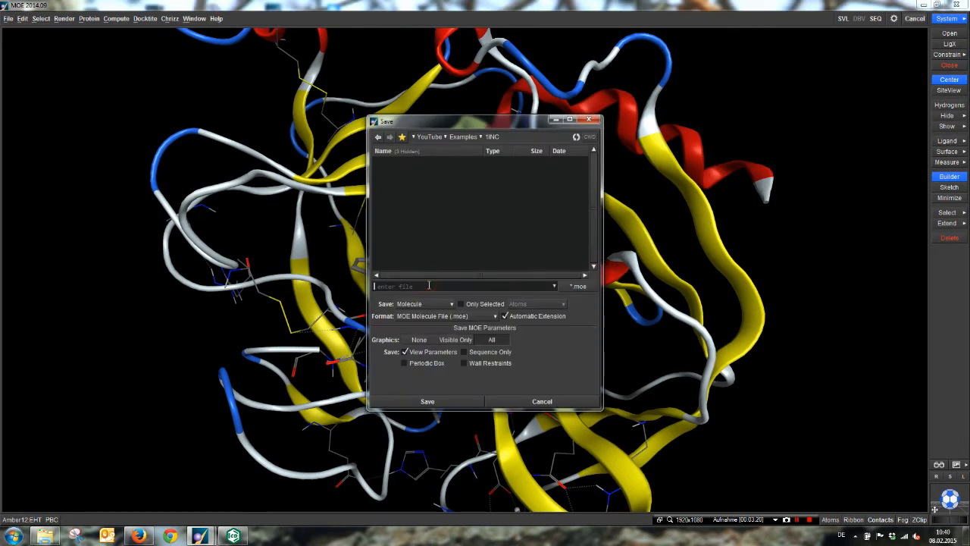
text(1inc_prep.moe)
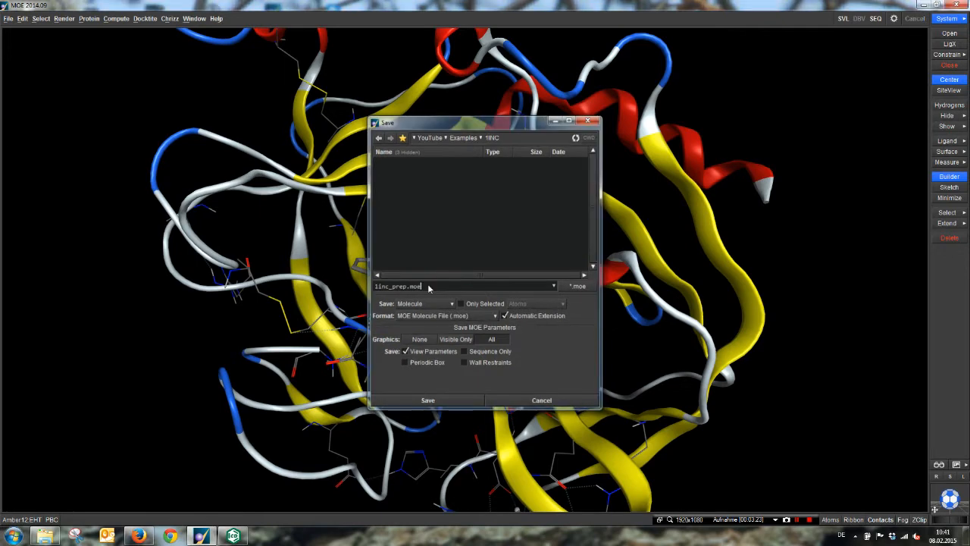
key(Return)
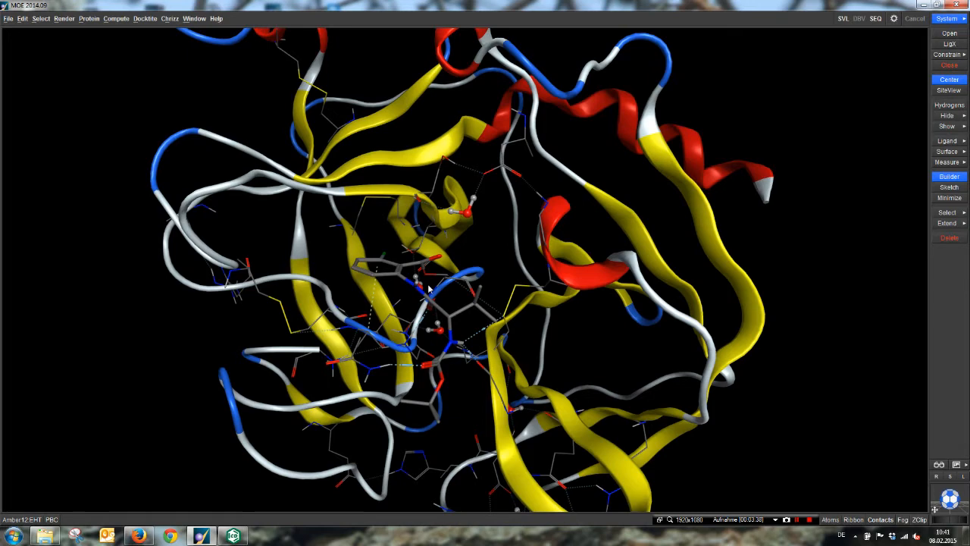
Step: Select the entire co-crystallized ligand in the binding pocket and delete it
double_click(402, 275)
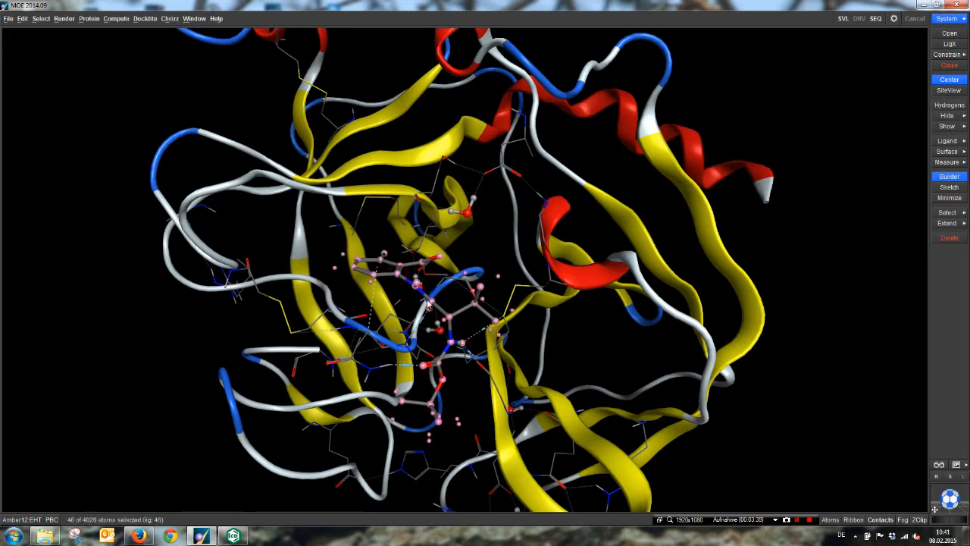
click(948, 238)
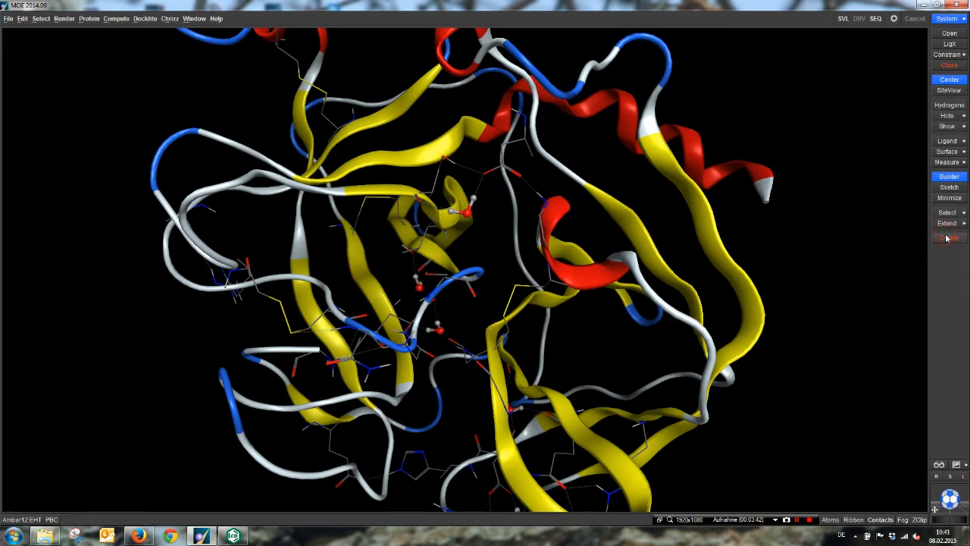
Step: Select residue Ser195 in the binding site, display its atoms as sticks, and clear the selection
middle_drag(563, 382, 456, 375)
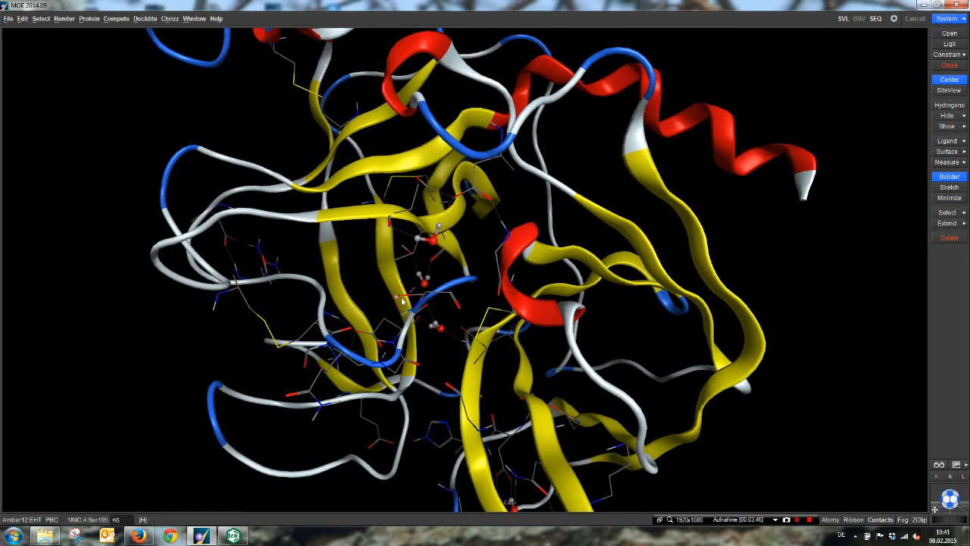
middle_drag(403, 301, 553, 306)
scroll(492, 281, up, 5)
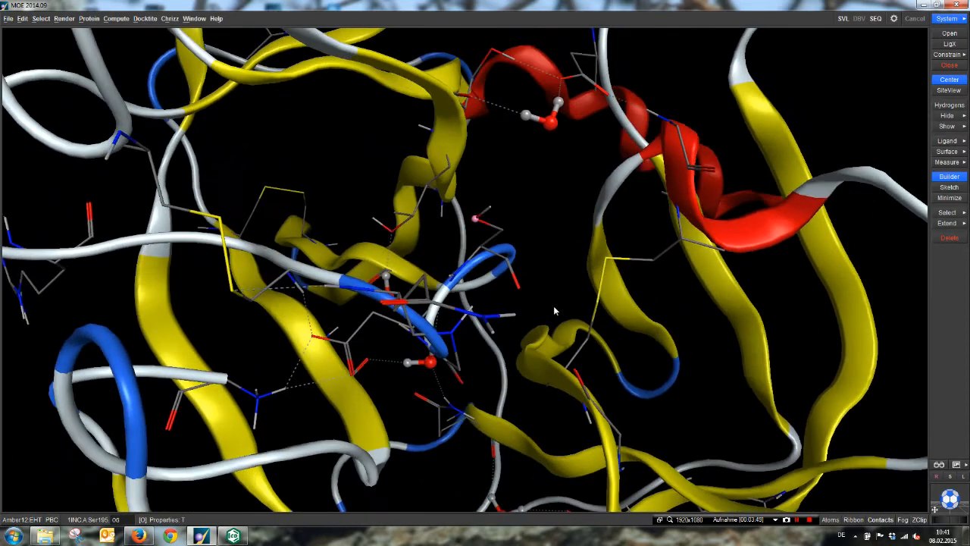
double_click(483, 257)
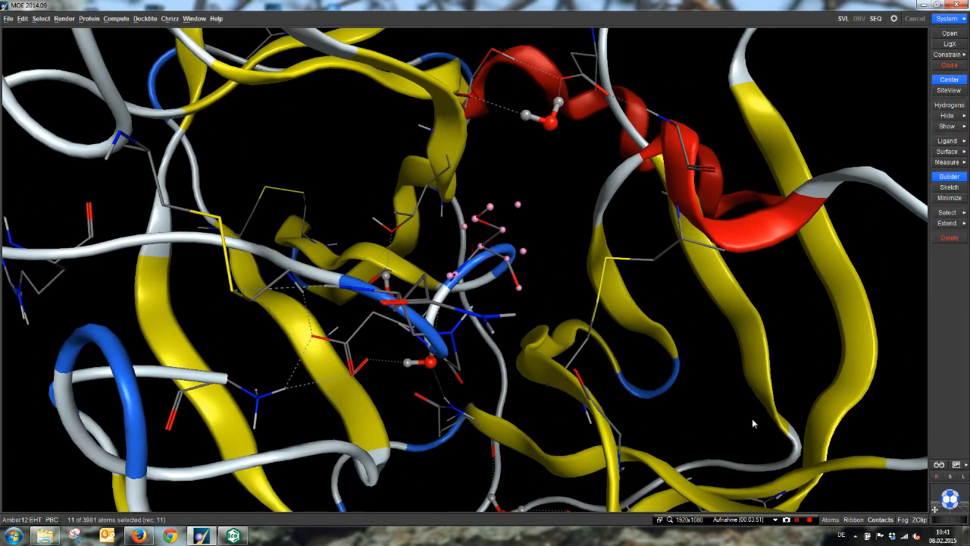
click(829, 521)
click(942, 461)
click(679, 317)
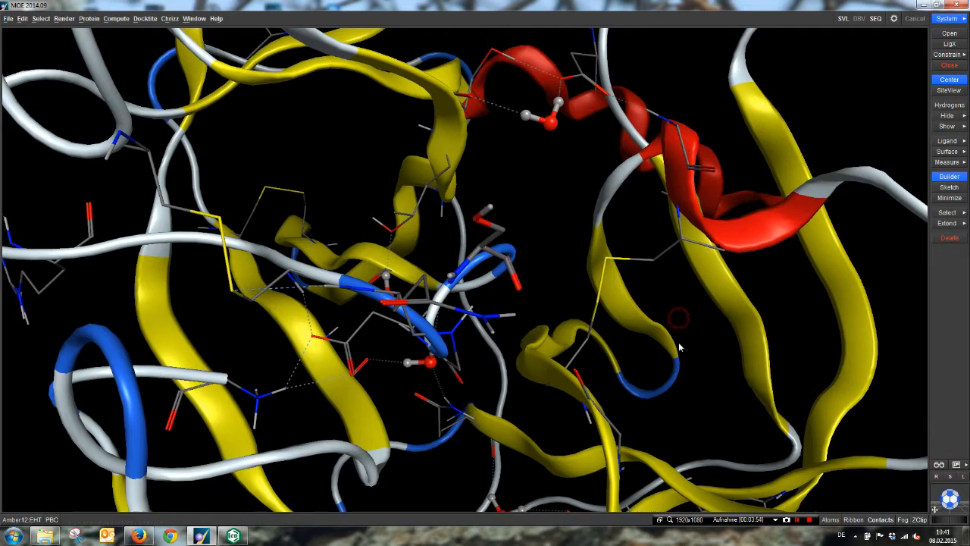
Step: Select the side-chain oxygen of Ser195 and replace its atom name with "c"
mouse_move(679, 343)
middle_down()
mouse_move(659, 350)
mouse_move(689, 348)
middle_up()
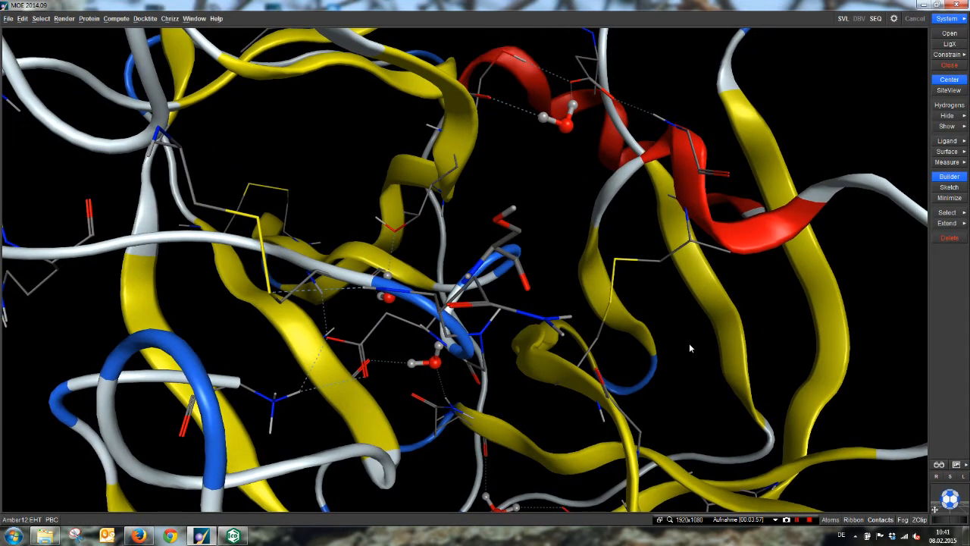
click(496, 221)
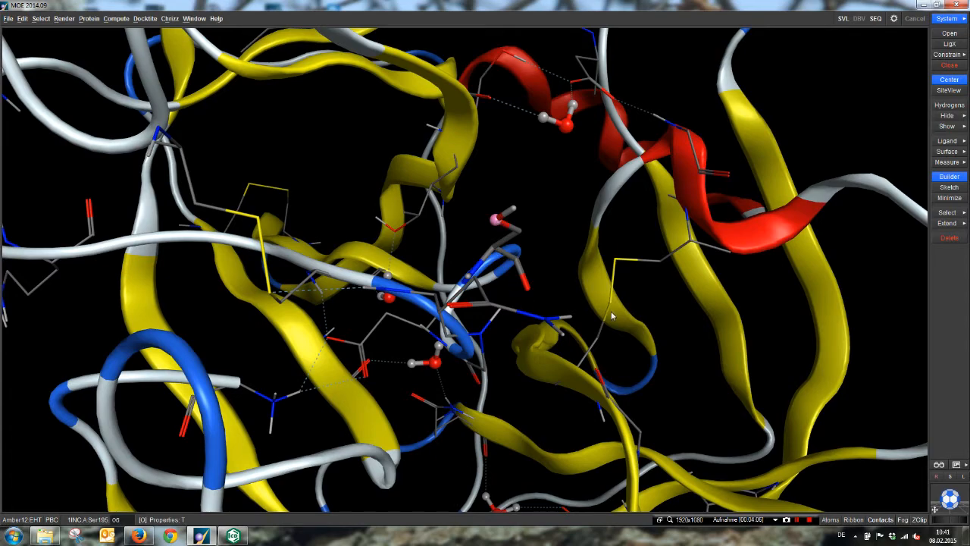
middle_drag(606, 309, 583, 316)
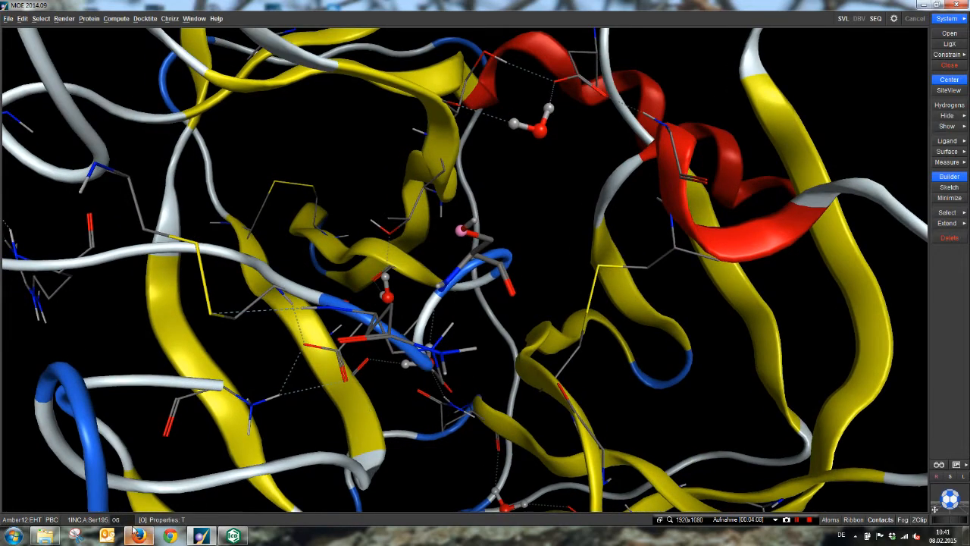
drag(125, 518, 114, 519)
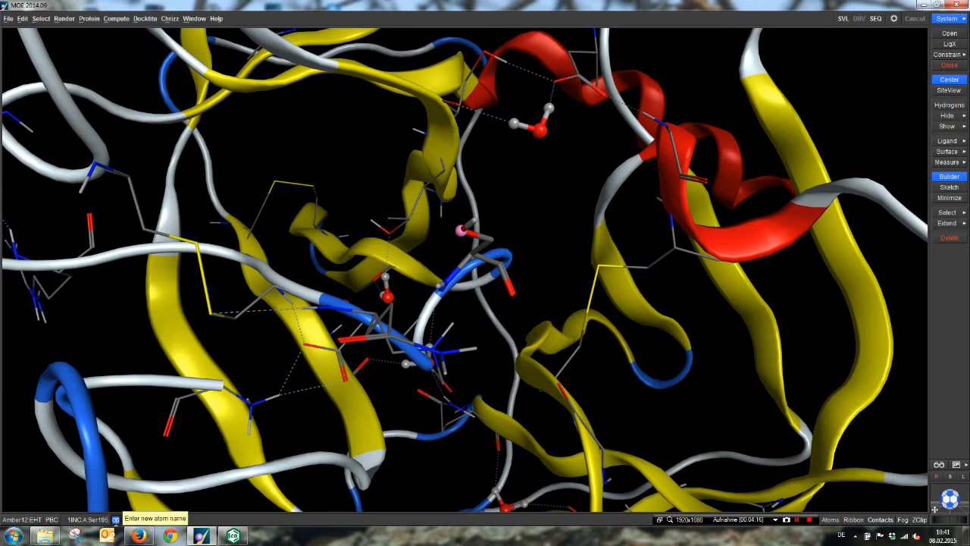
text(c)
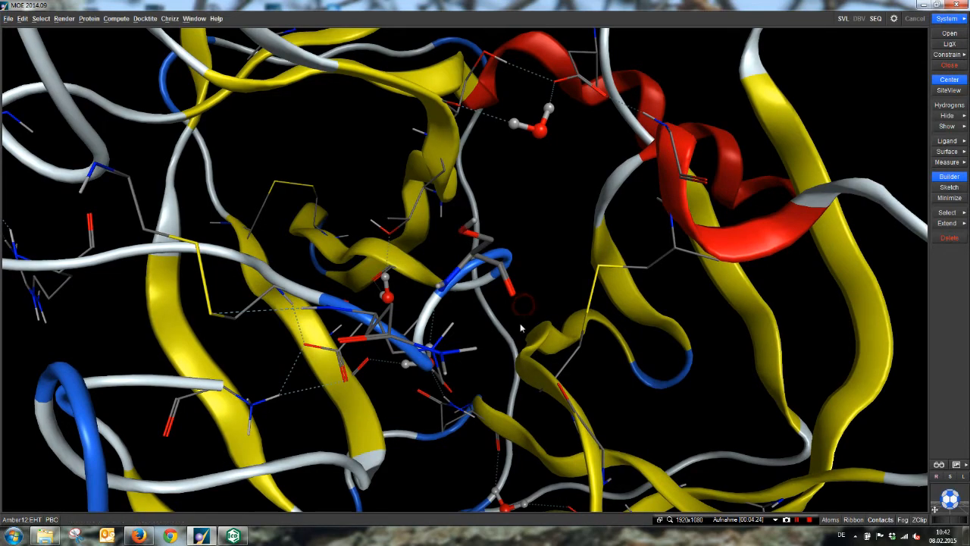
Step: Save the ligand-free receptor as a MOE molecule file named covrec_prep in the 1INC folder
scroll(521, 318, down, 3)
middle_drag(521, 324, 250, 193)
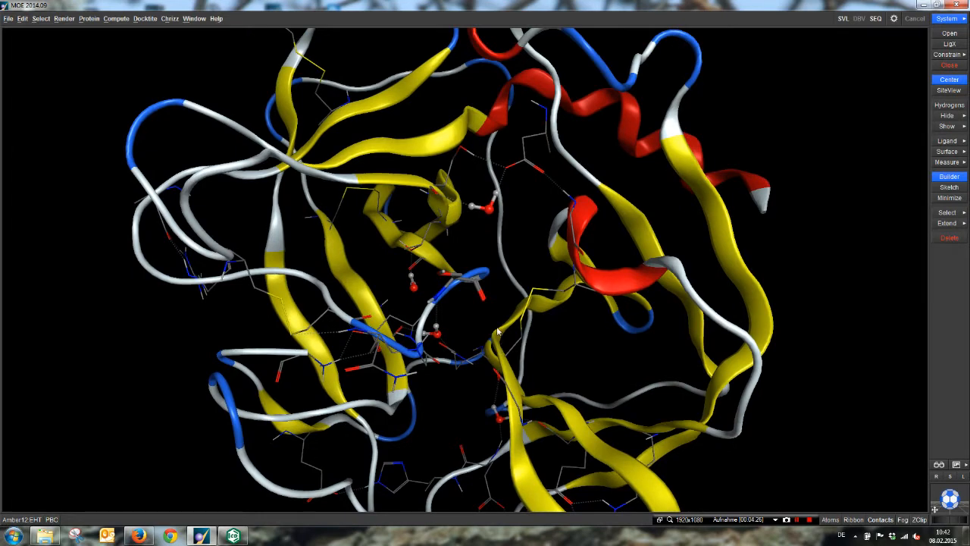
click(8, 18)
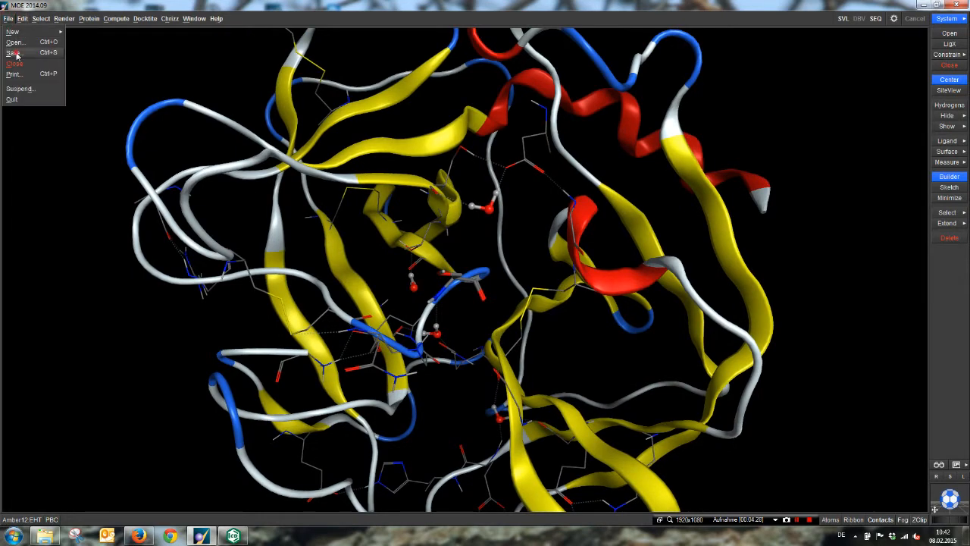
click(18, 49)
drag(473, 124, 753, 160)
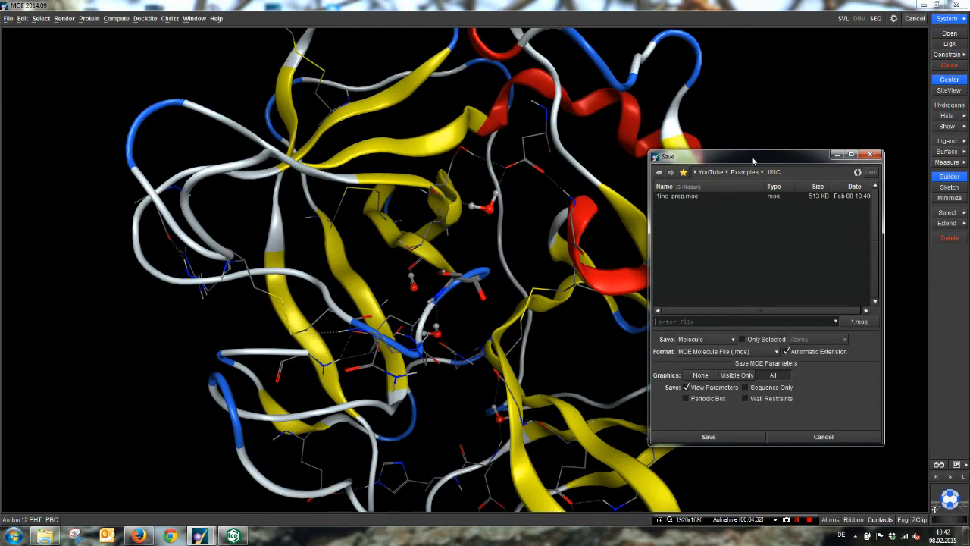
click(703, 319)
text(covrec_prep.moe)
key(Return)
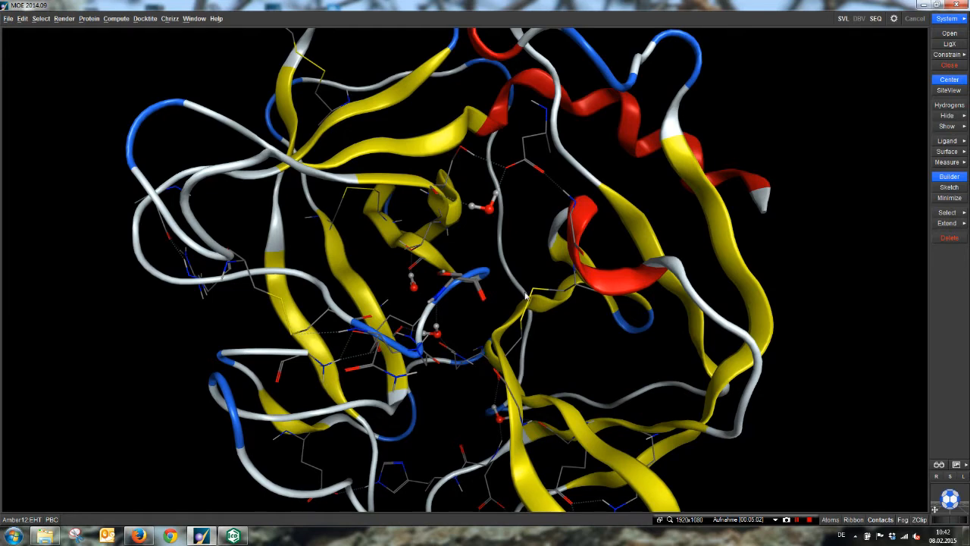
Step: Restore the deleted co-crystallized ligand in the binding pocket and clear its selection
scroll(525, 295, up, 5)
scroll(525, 296, down, 5)
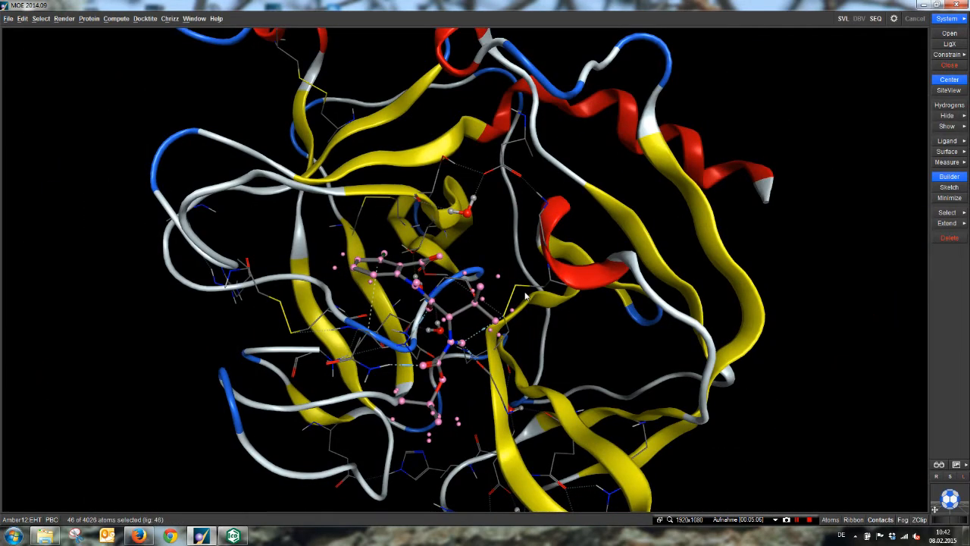
click(556, 319)
scroll(556, 319, up, 2)
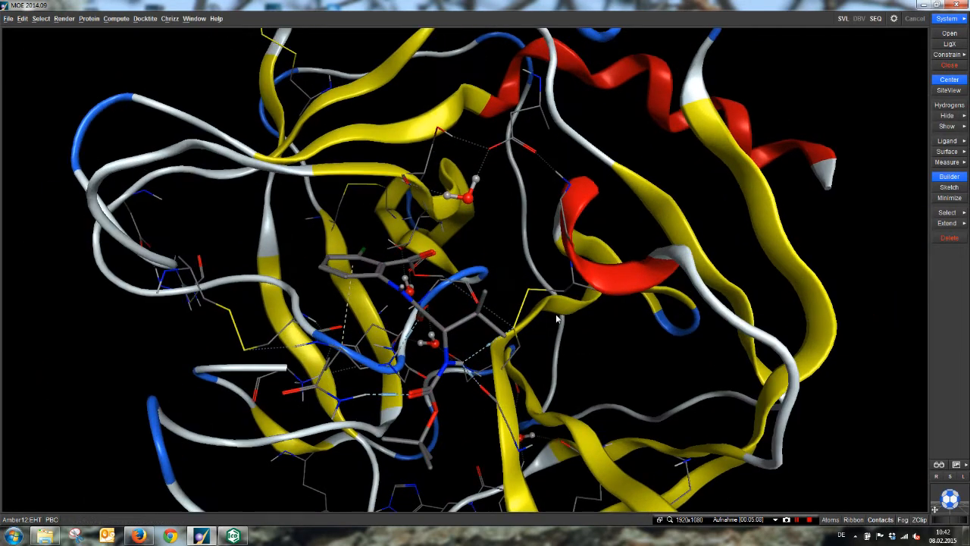
middle_drag(557, 320, 530, 349)
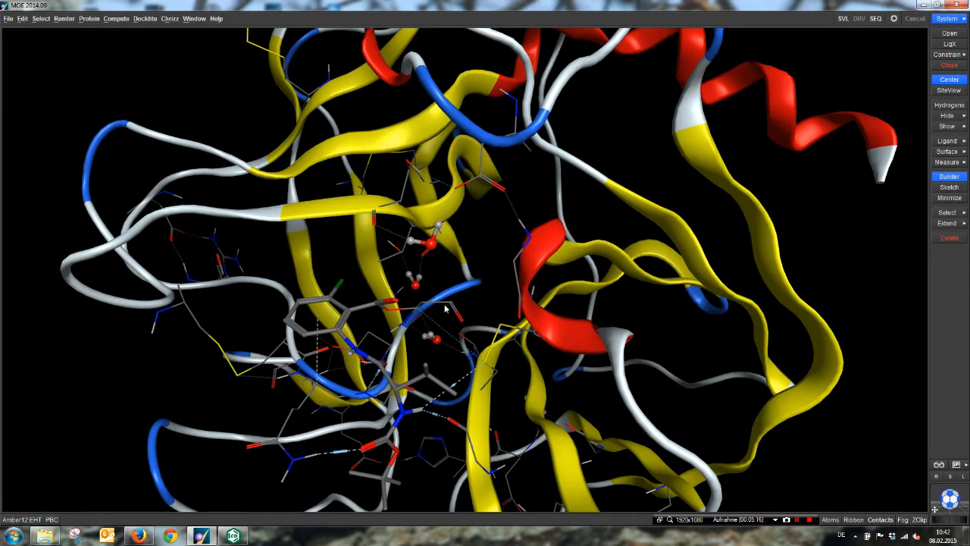
middle_drag(492, 337, 498, 330)
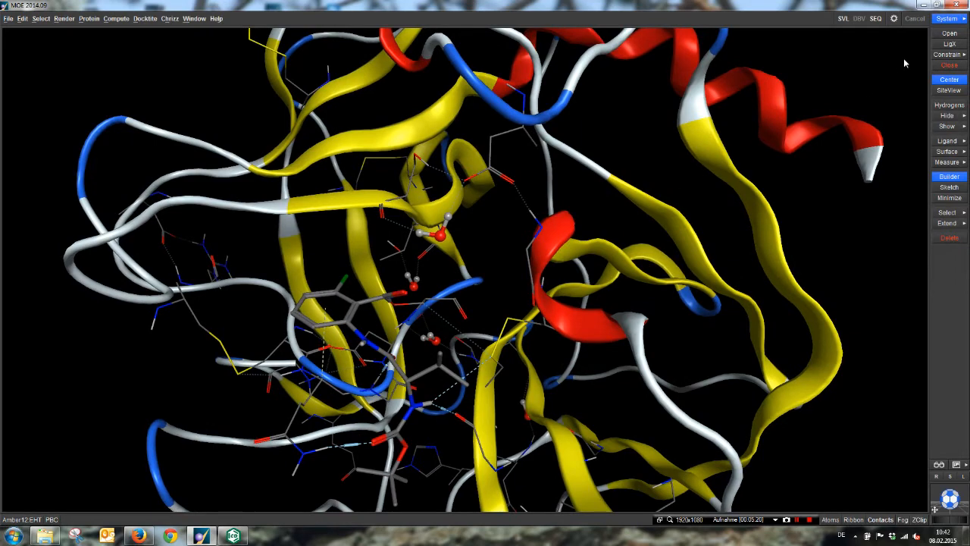
Step: Open the sequence editor and bring the protein chain's stretch around Ser195 into view
click(876, 19)
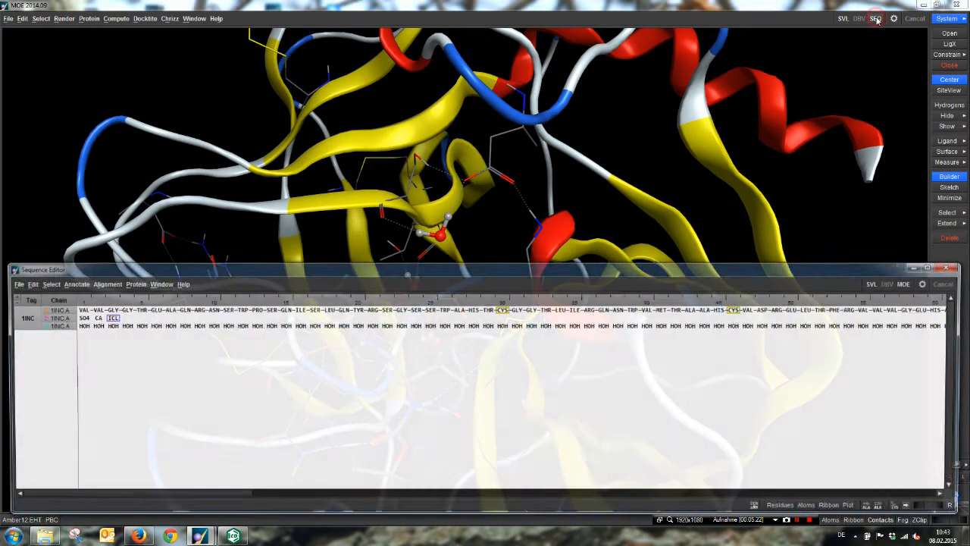
drag(67, 499, 654, 474)
click(609, 295)
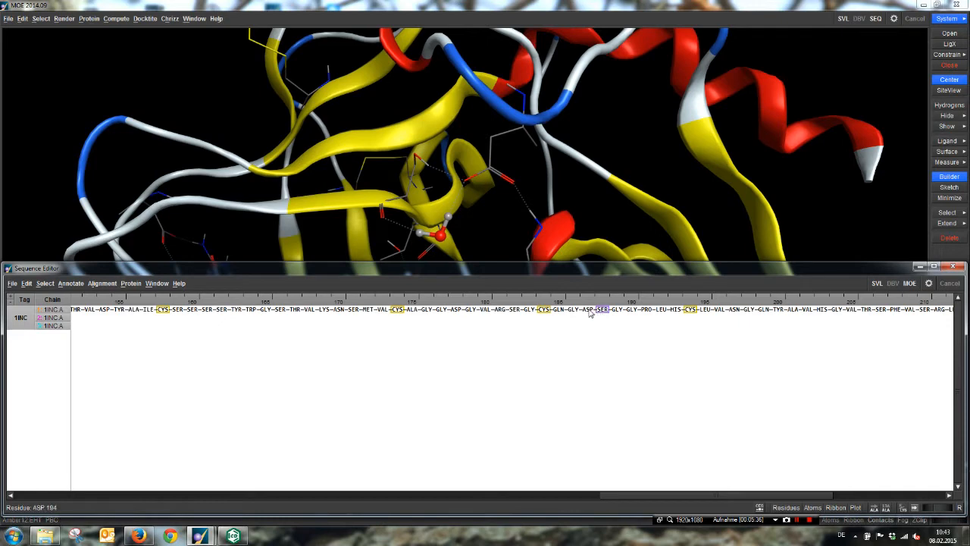
click(589, 310)
shift+click(618, 312)
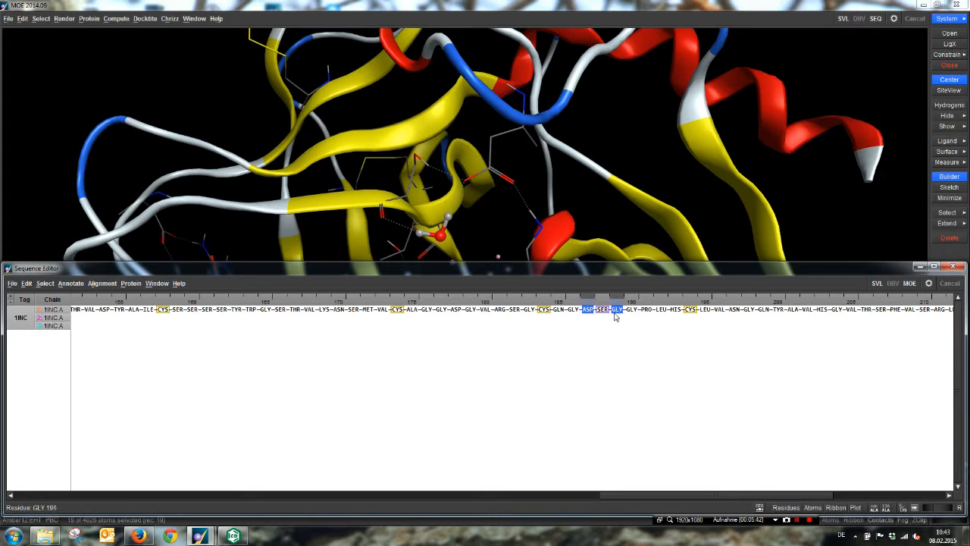
click(920, 266)
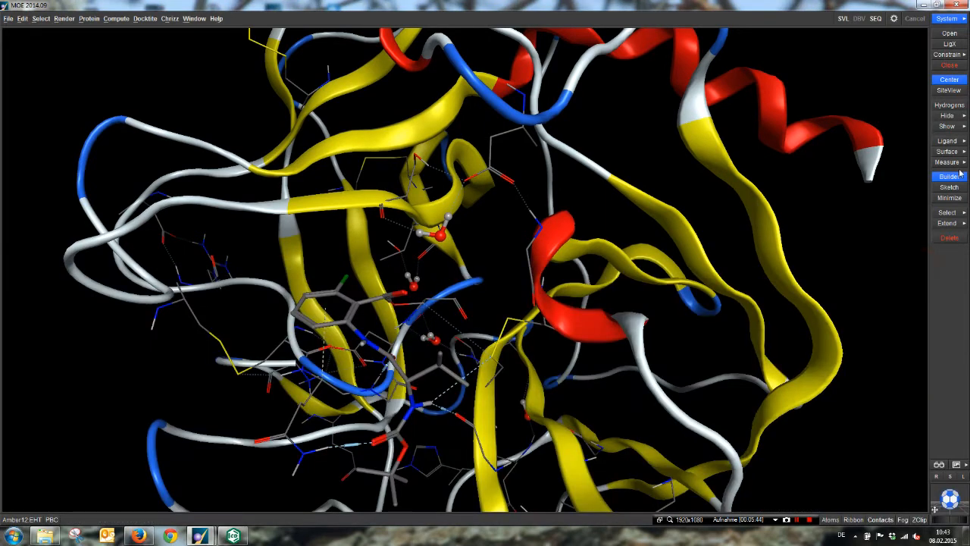
Step: Select the residues flanking Ser195 in the sequence, Asp194 and Gly196, and show their atoms in the 3D view
click(875, 19)
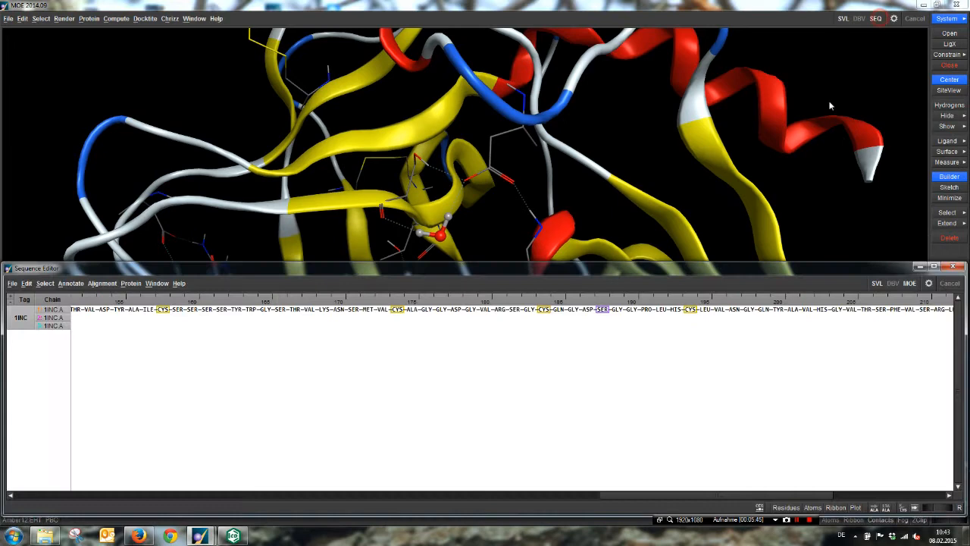
click(586, 310)
shift+click(615, 312)
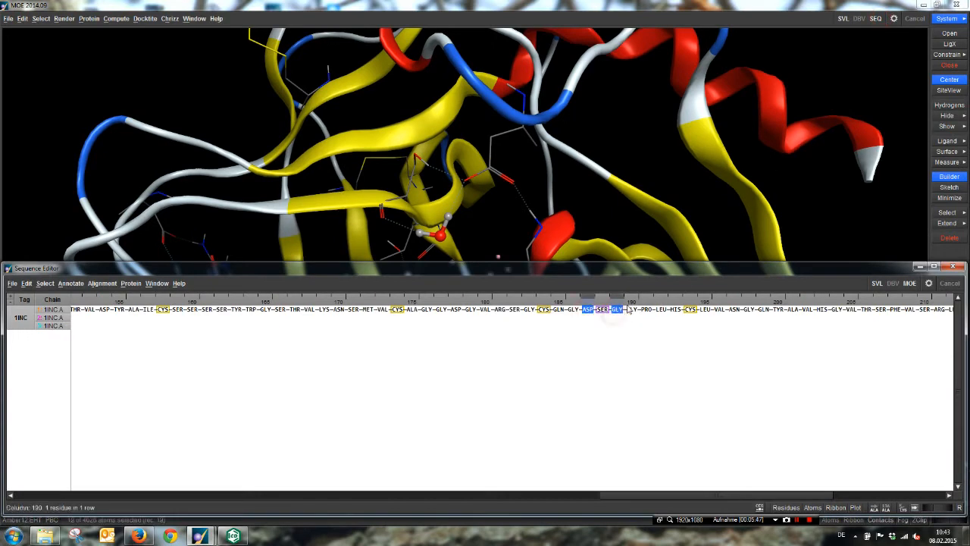
click(919, 266)
click(952, 127)
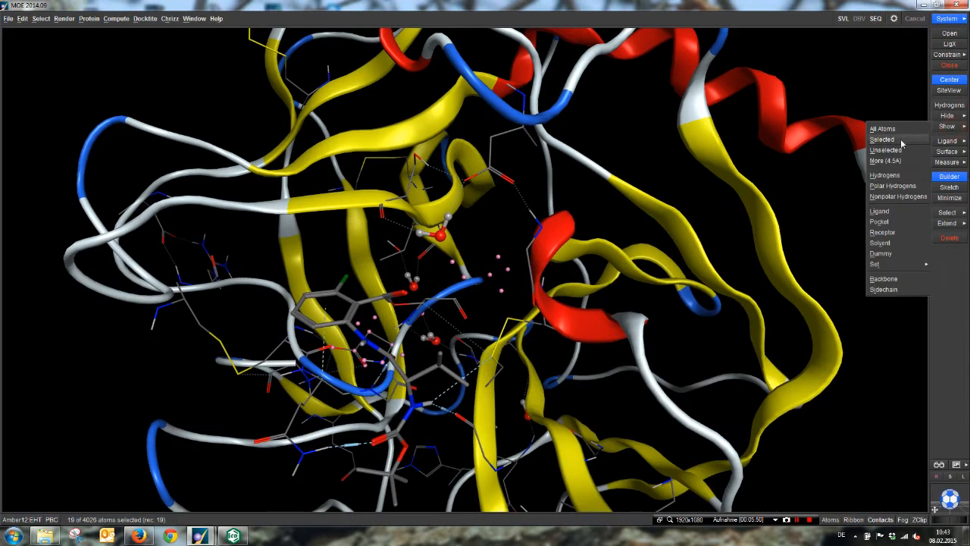
click(882, 140)
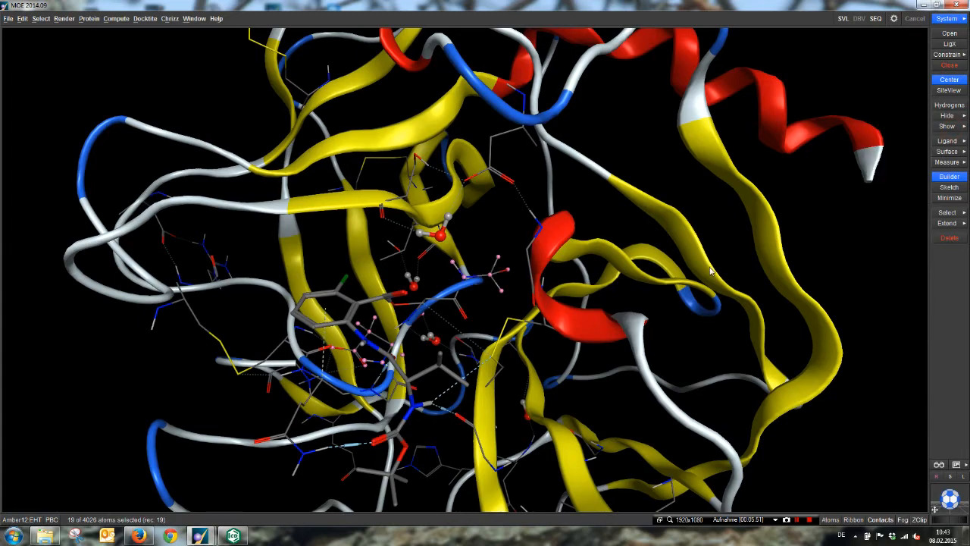
Step: Select the entire Ser195 residue between the two displayed neighbouring residues and delete it
scroll(606, 310, up, 3)
scroll(607, 311, up, 3)
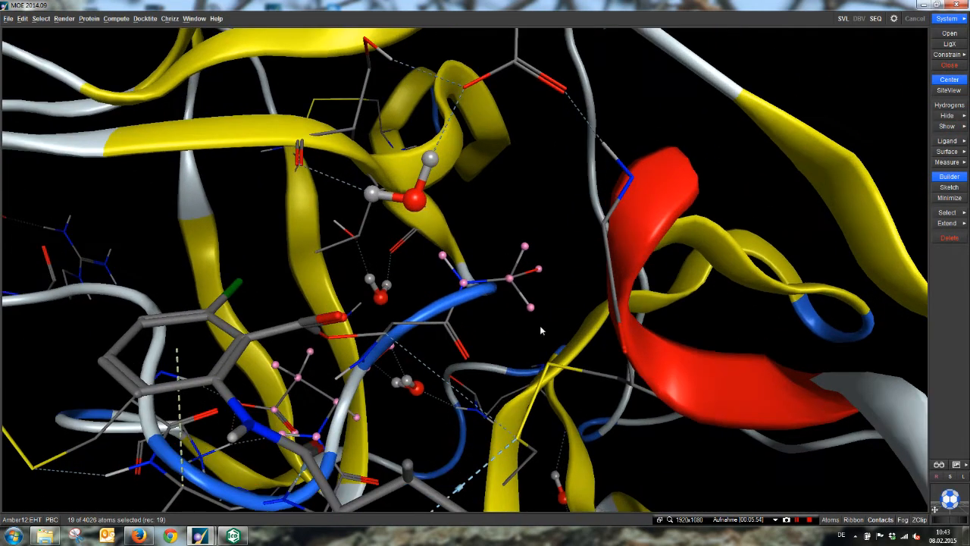
double_click(385, 339)
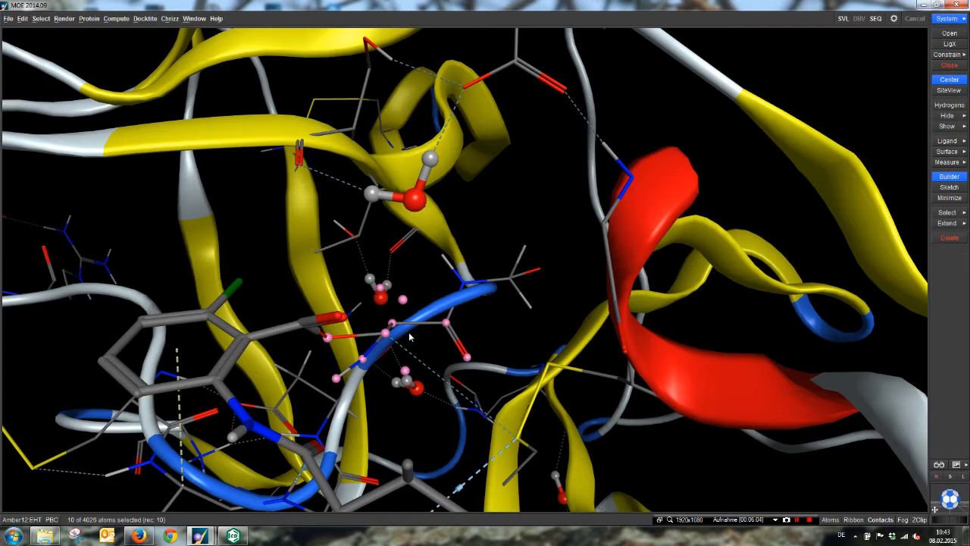
middle_drag(377, 346, 377, 314)
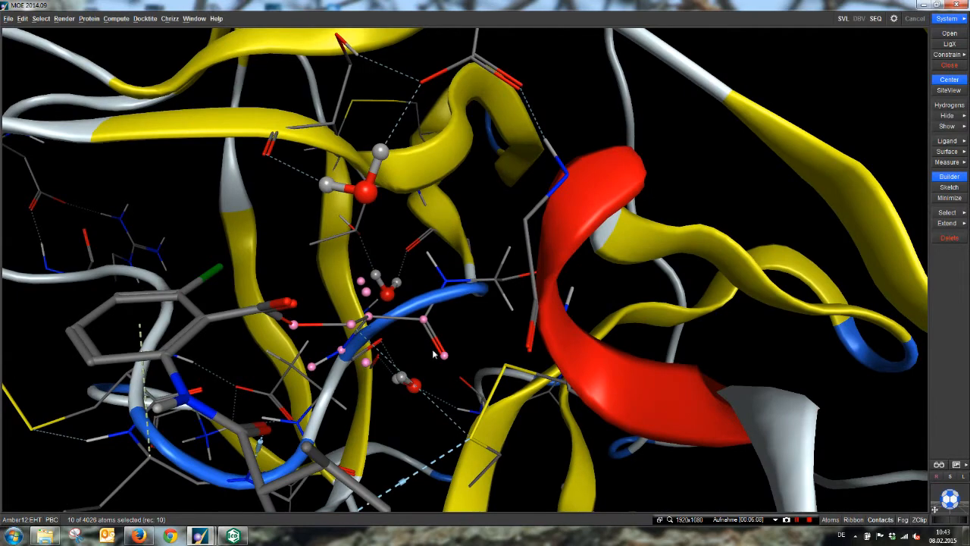
middle_drag(392, 356, 395, 349)
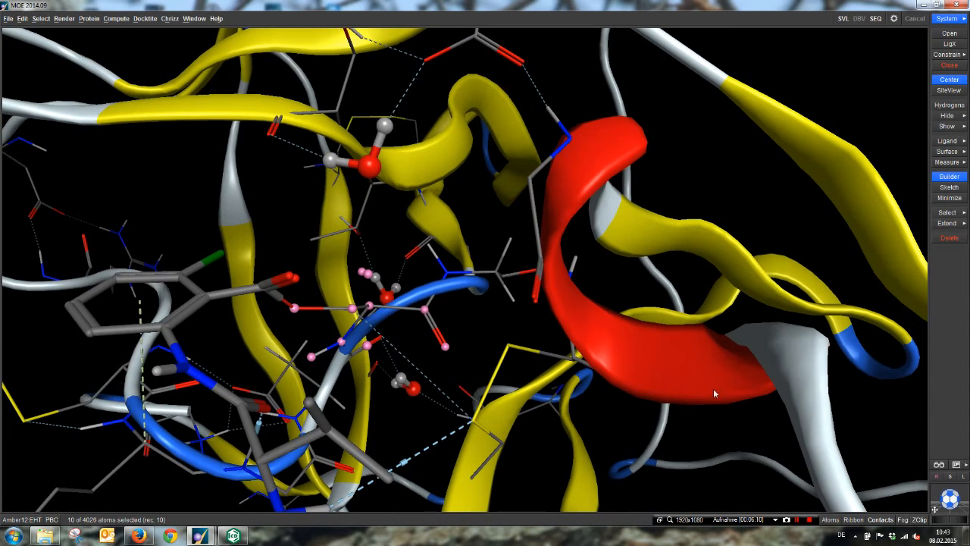
click(952, 238)
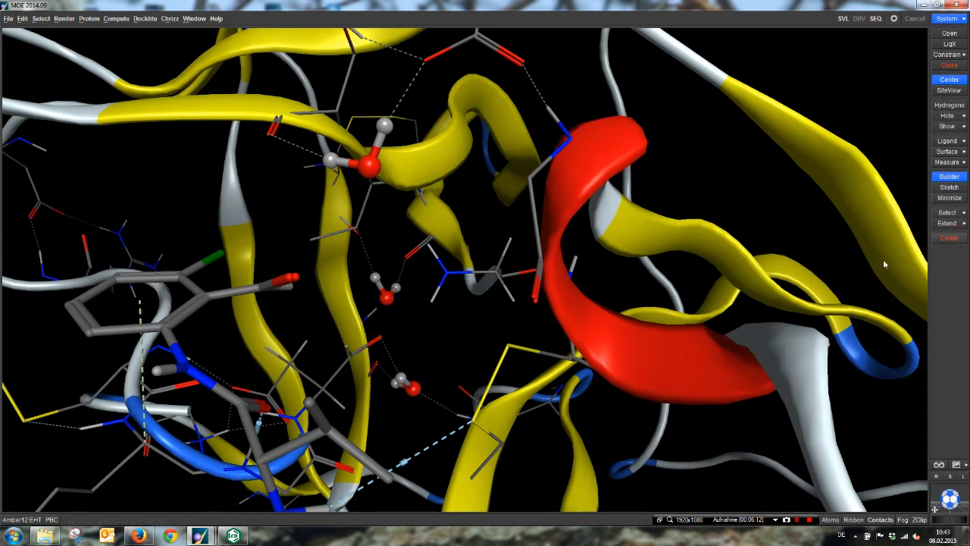
Step: Select the leftover amino group of Gly196 and the terminal carbonyl atoms of Asp194 at the chain gap, and delete them
middle_drag(528, 343, 533, 339)
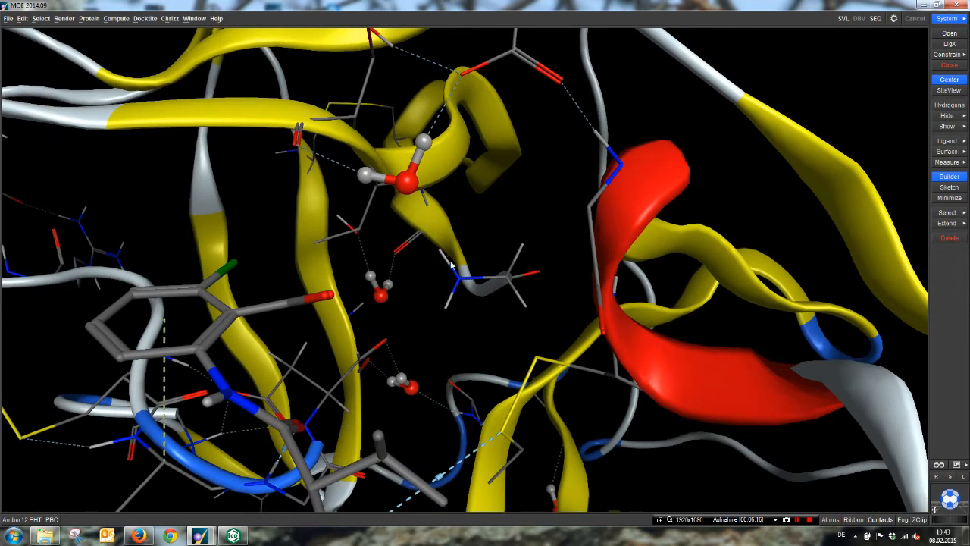
middle_drag(435, 351, 429, 338)
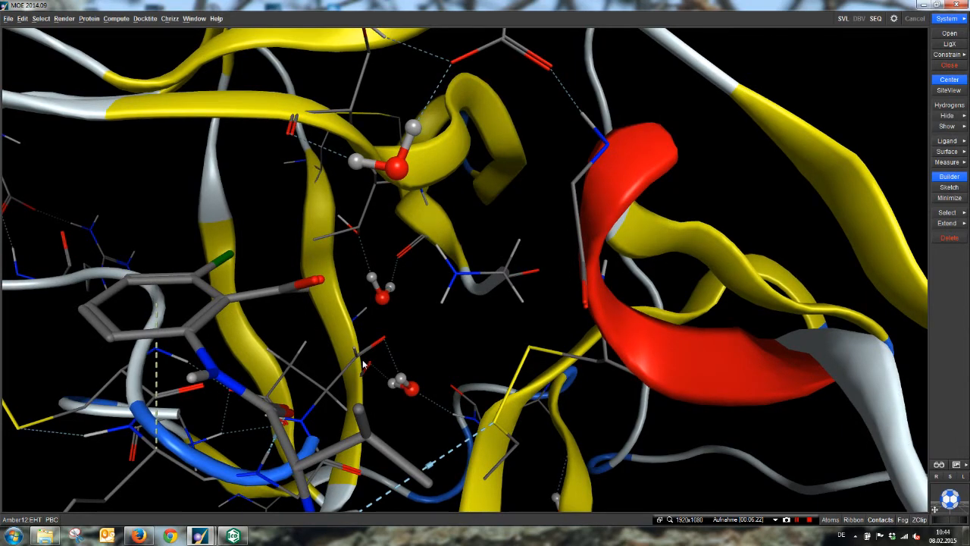
click(437, 248)
click(456, 274)
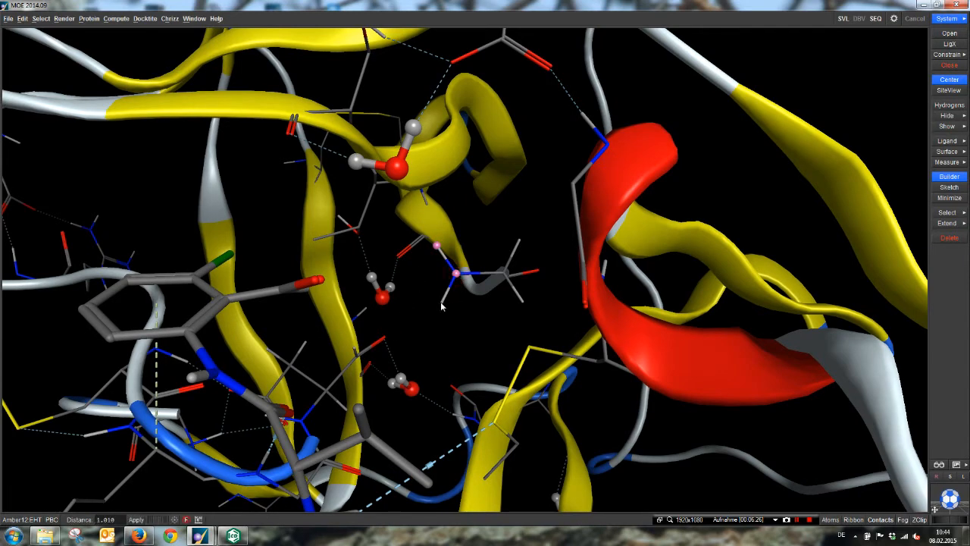
click(441, 302)
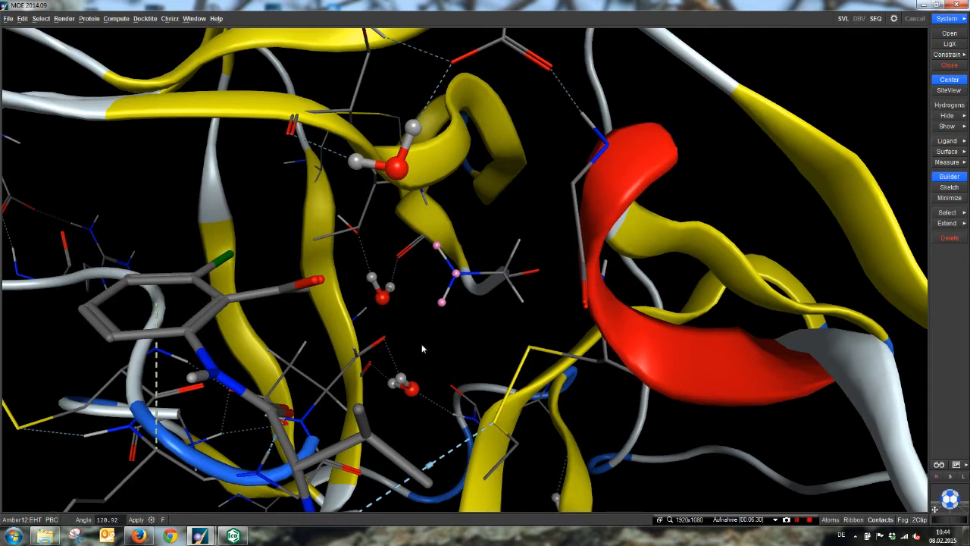
click(354, 350)
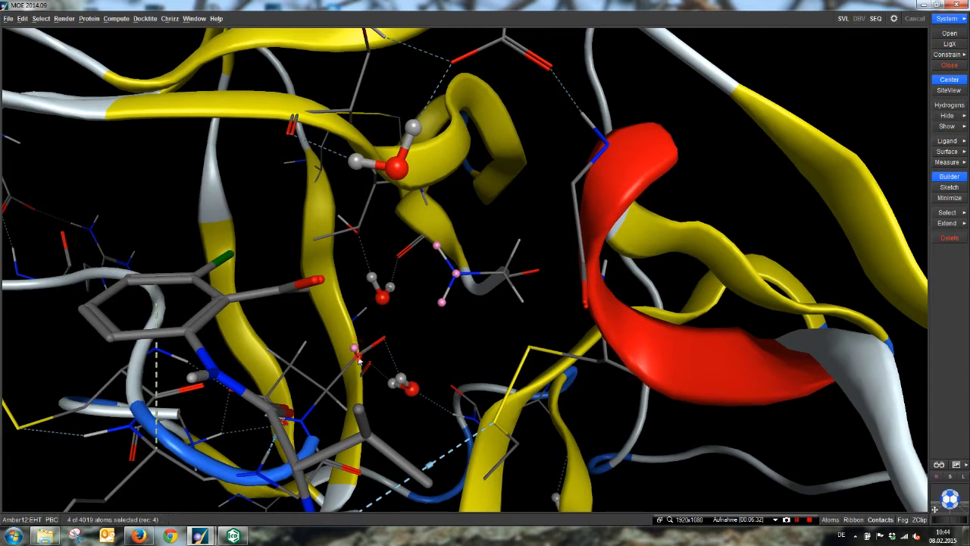
click(384, 341)
mouse_move(410, 363)
middle_down()
mouse_move(410, 346)
mouse_move(420, 374)
middle_up()
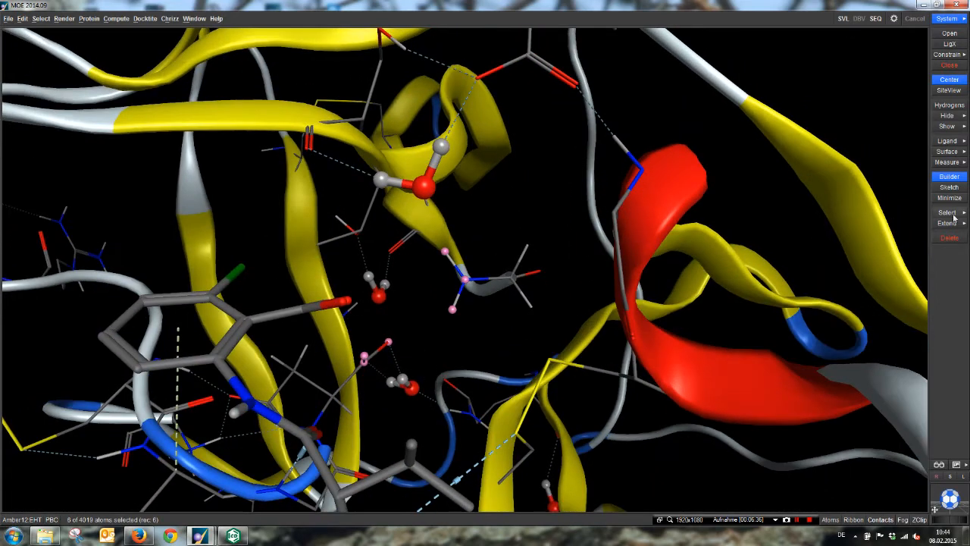
click(951, 238)
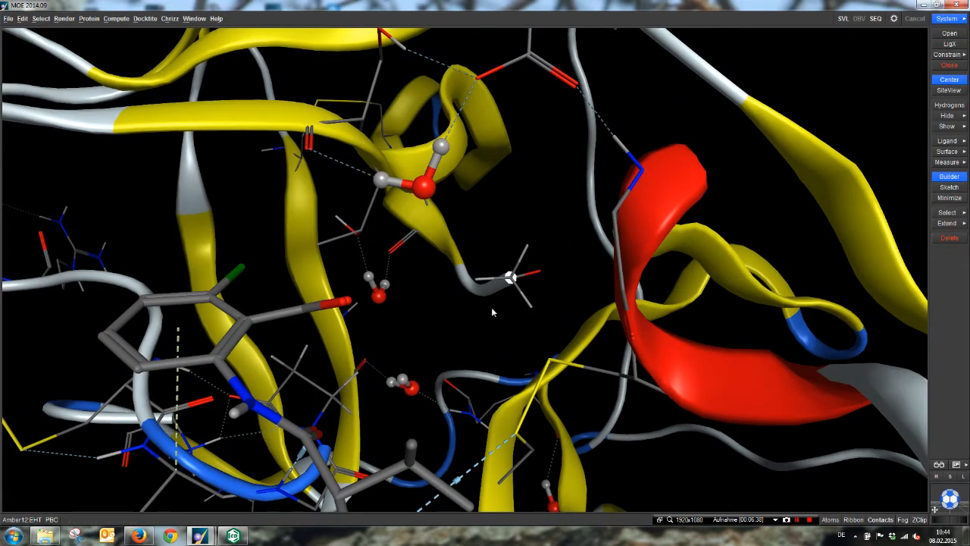
Step: Save the structure without Ser195 as a MOE molecule file named 1inc_ser_del in the 1INC folder
scroll(491, 307, down, 5)
middle_drag(505, 295, 519, 302)
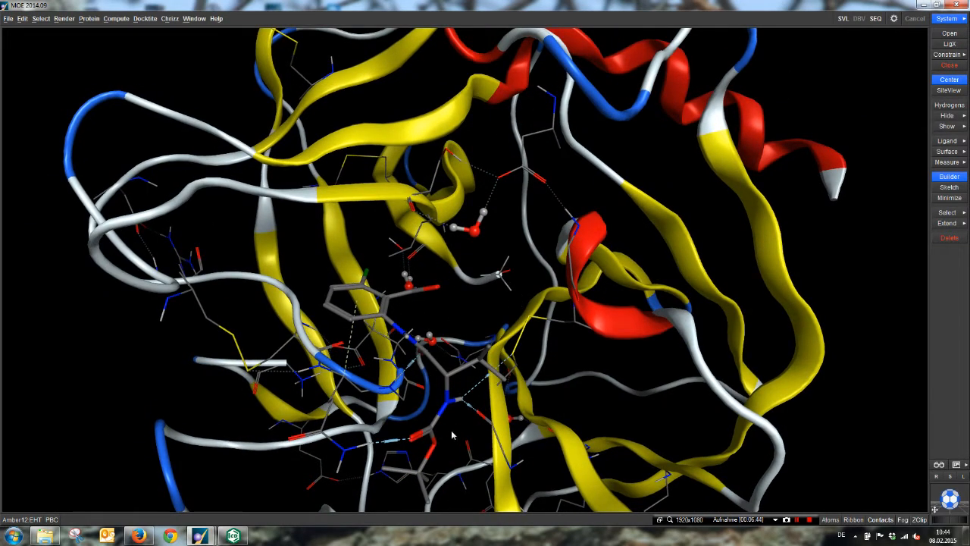
middle_drag(499, 351, 491, 347)
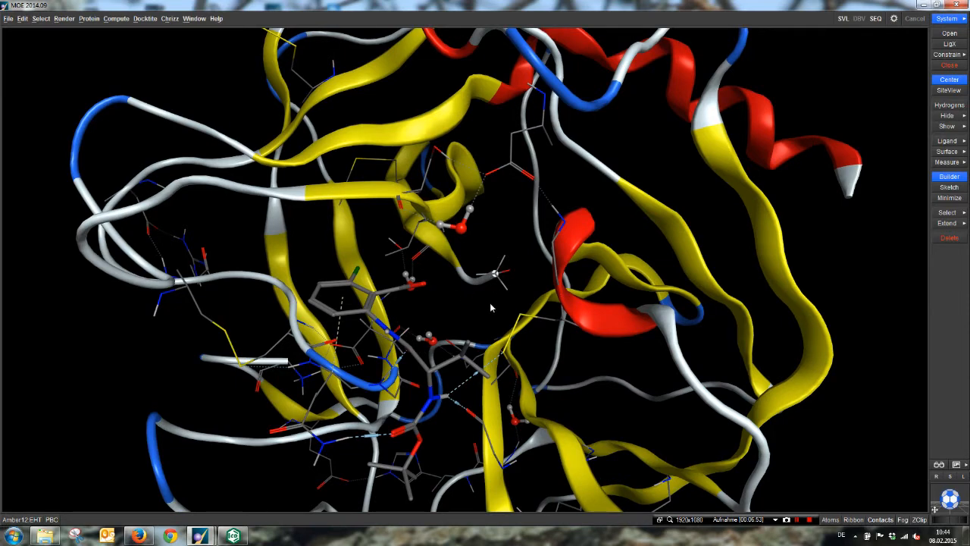
click(8, 18)
click(19, 53)
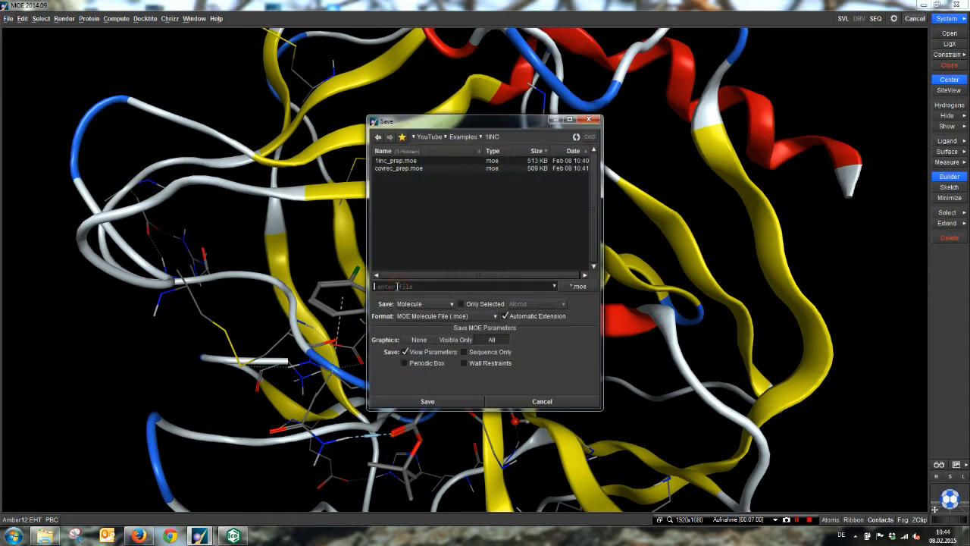
text(1inc_ser_del.moe)
key(Return)
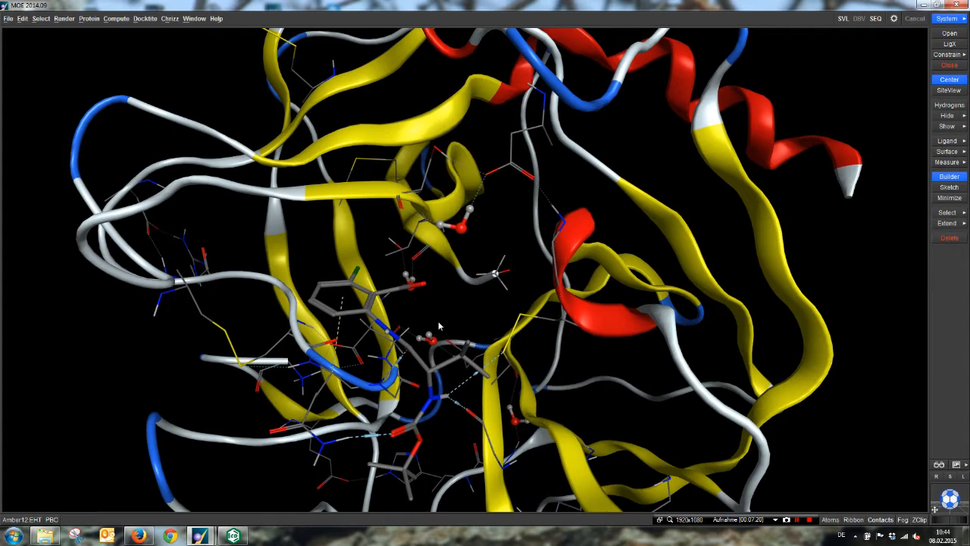
Step: Close the current system and create a new database named ligands.mdb in the 1INC folder with a molecule field
click(949, 65)
click(9, 19)
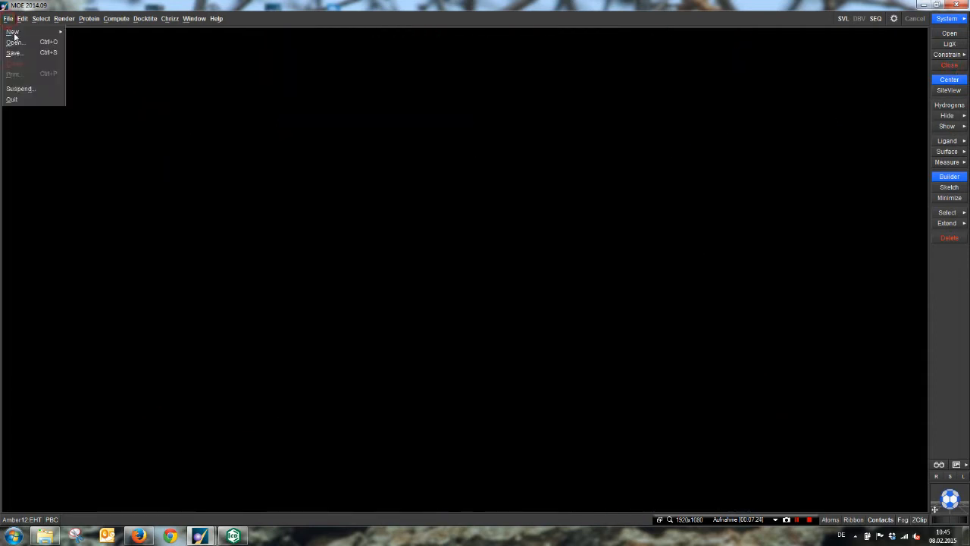
mouse_move(13, 33)
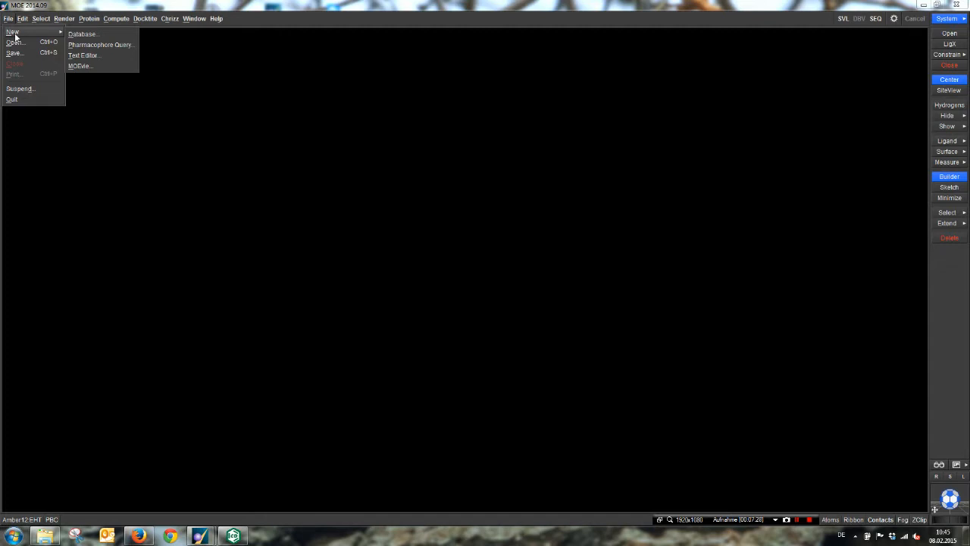
click(91, 35)
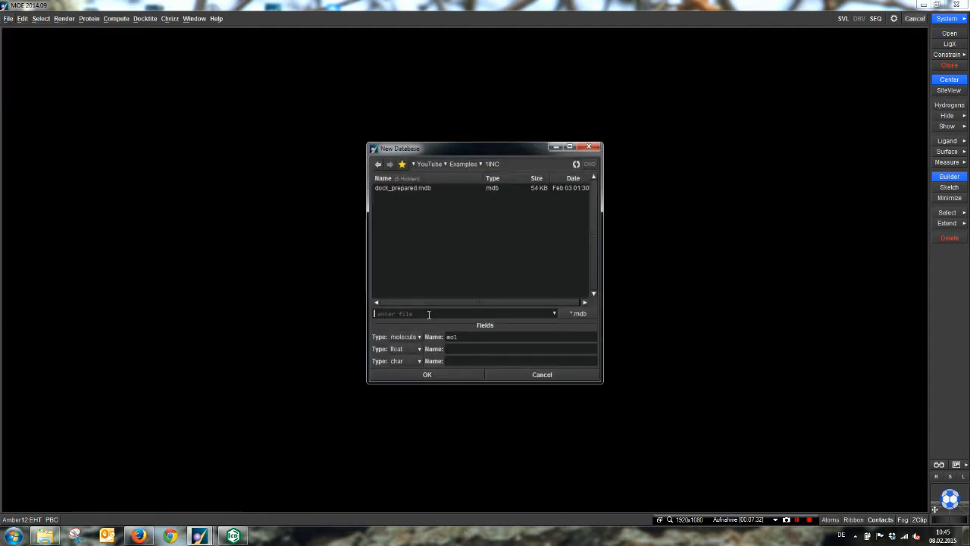
click(428, 314)
text(ligands.mdb)
key(Return)
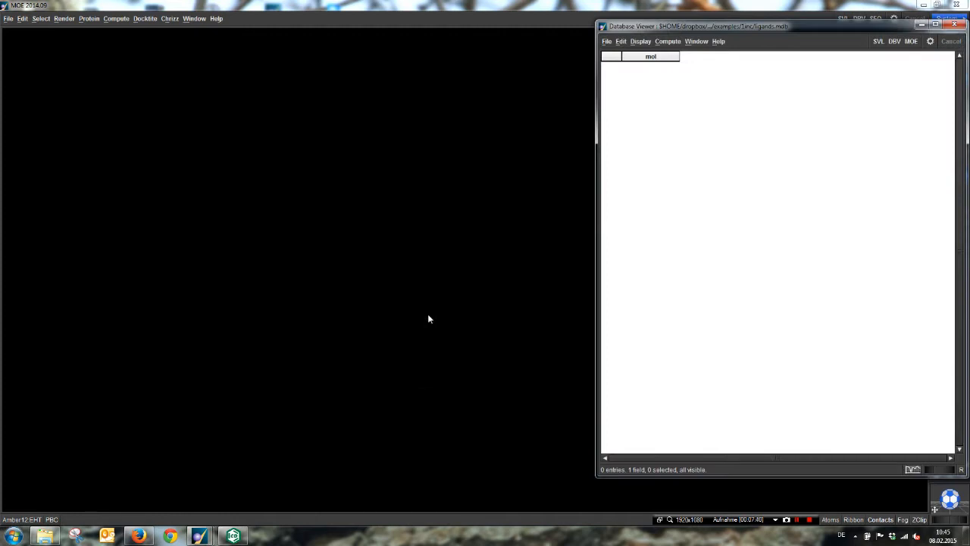
Step: Switch to ChemBioDraw, copy the entire drawn benzoxazinone ligand, and paste it into the empty MOE system
click(233, 537)
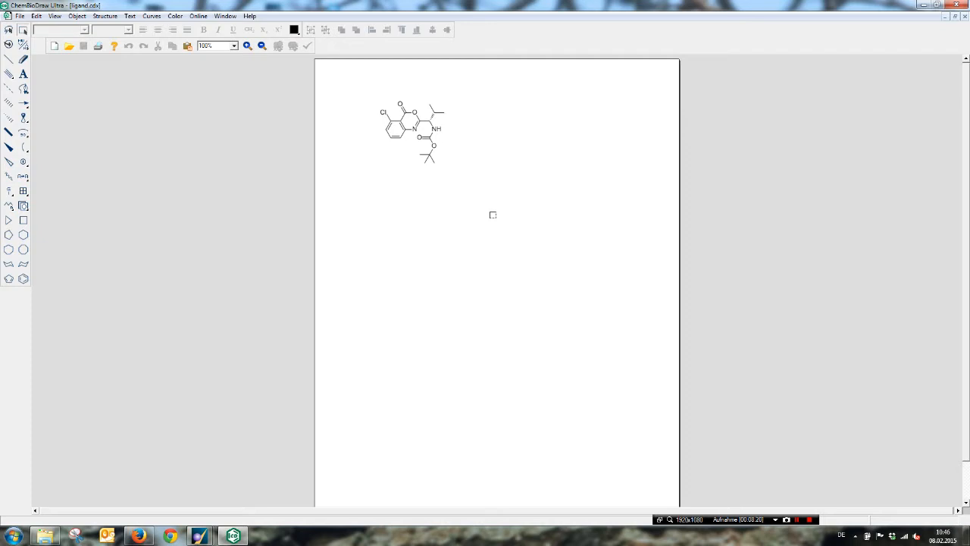
drag(338, 88, 497, 221)
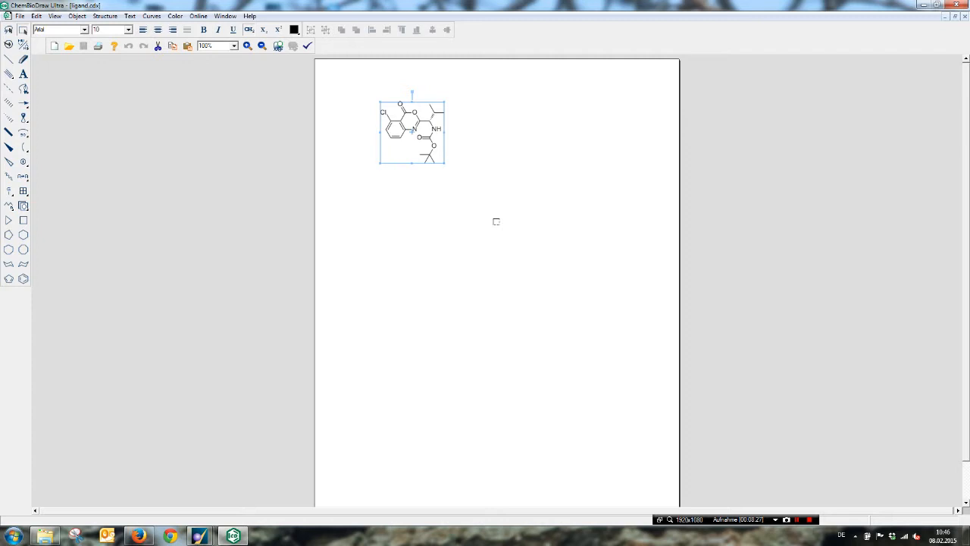
click(924, 5)
click(427, 248)
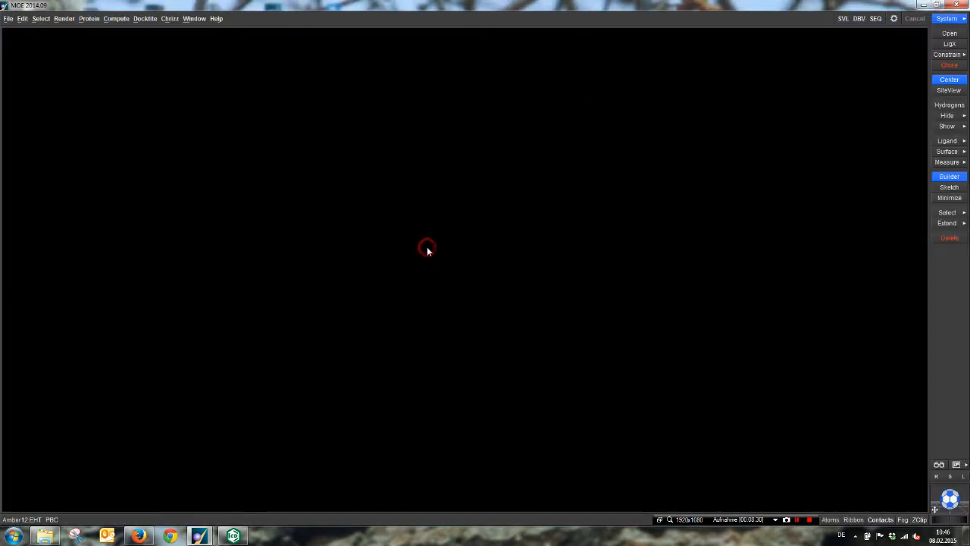
key(ctrl+v)
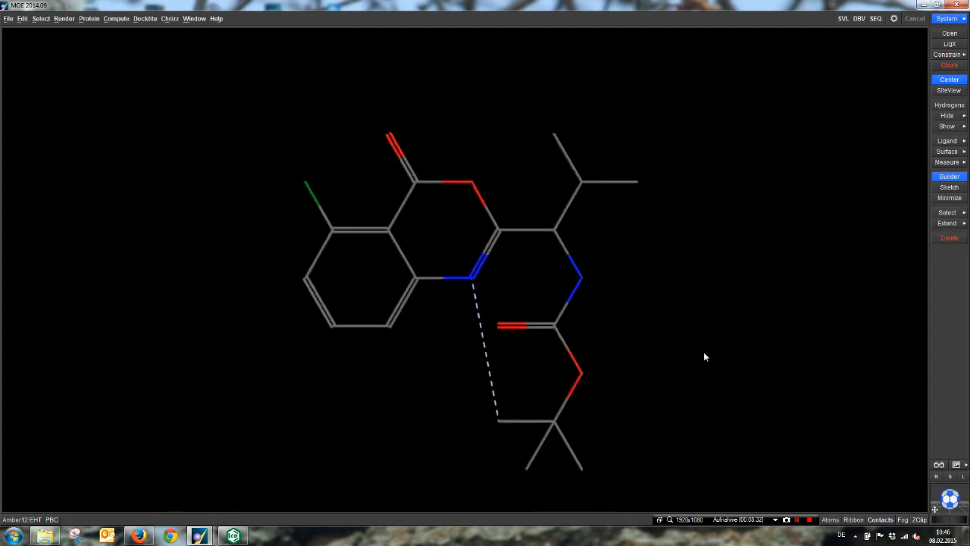
Step: Run an energy minimization on the pasted ligand to generate its 3D geometry
middle_drag(710, 318, 660, 300)
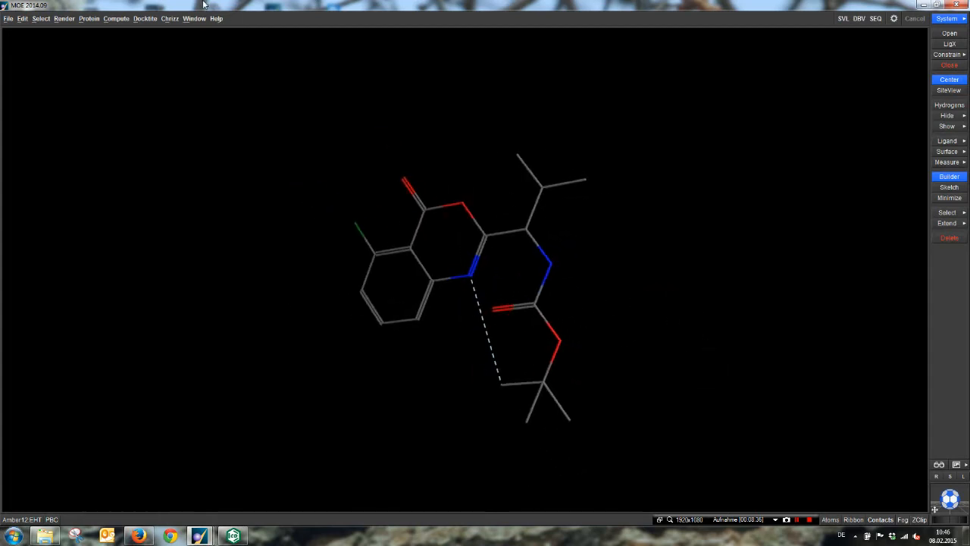
click(116, 19)
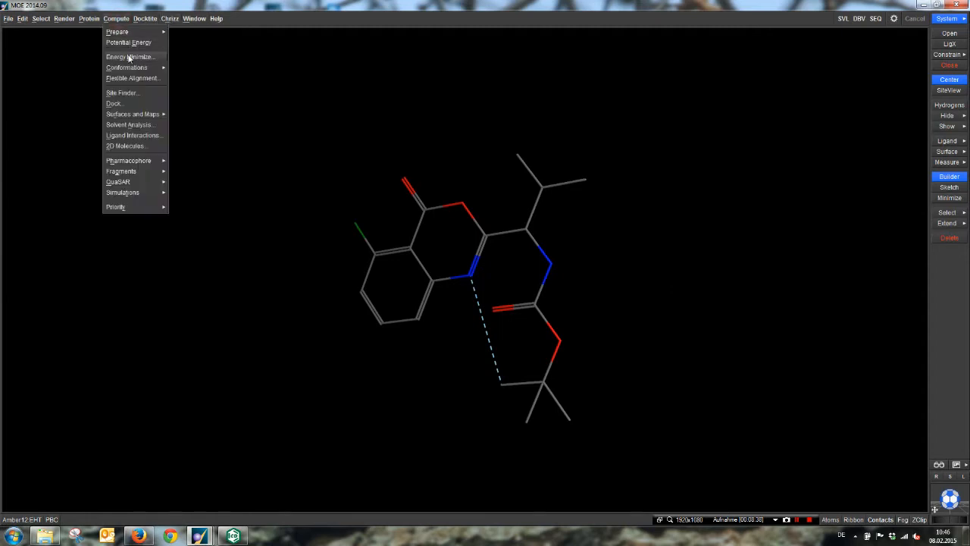
click(133, 56)
click(412, 375)
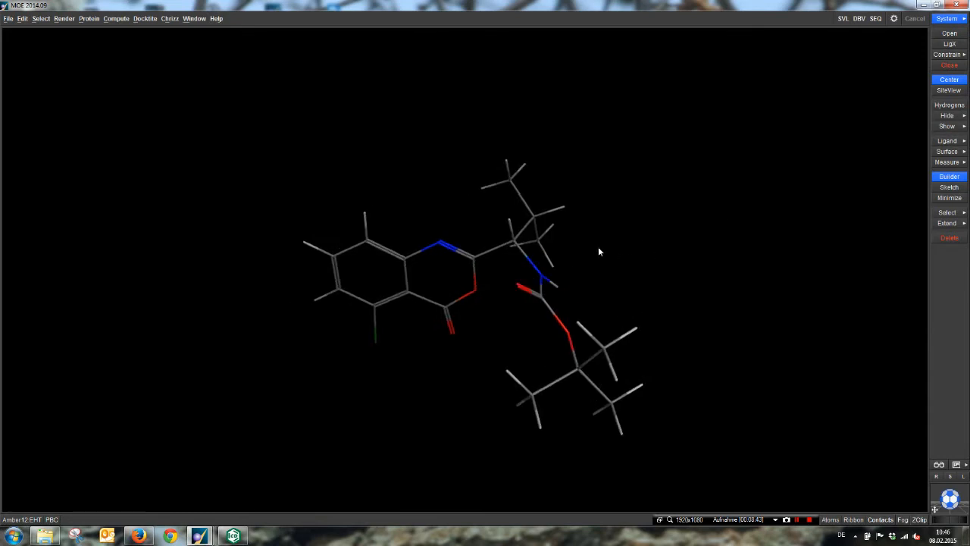
Step: Check the R/S stereochemistry of the chiral carbon bearing the isopropyl group in the Builder, and close the Builder
click(943, 177)
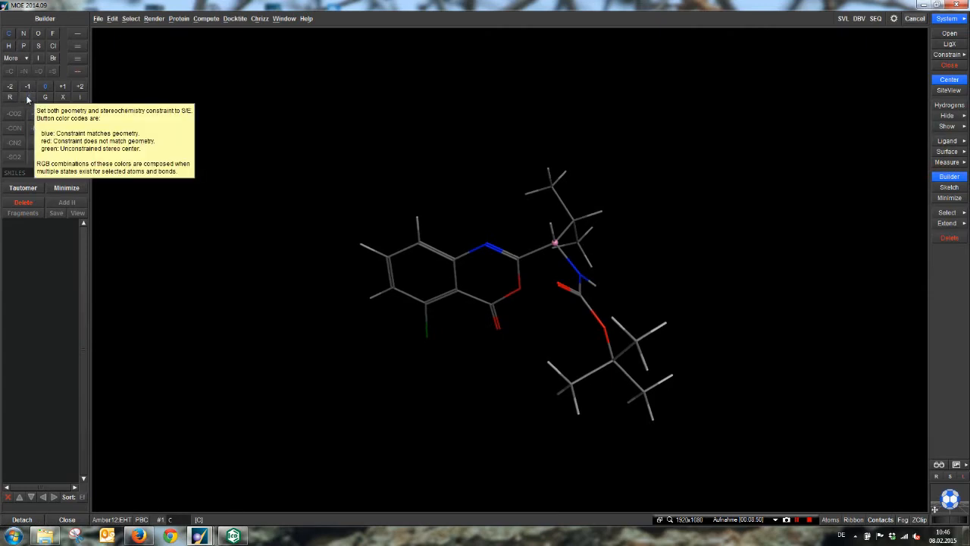
click(70, 520)
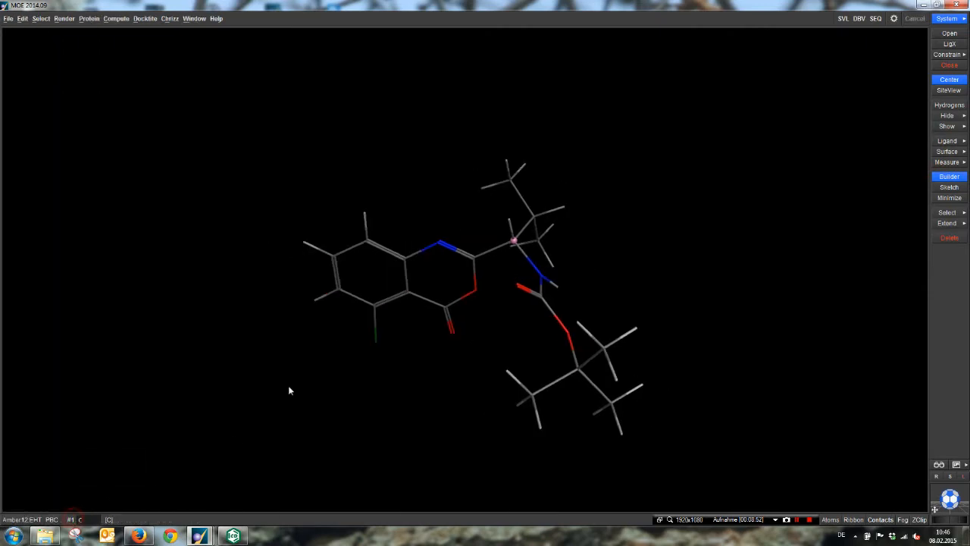
middle_drag(658, 443, 693, 341)
Step: Add the minimized ligand to ligands.mdb as a new entry in the mol field, using System mode
mouse_move(200, 536)
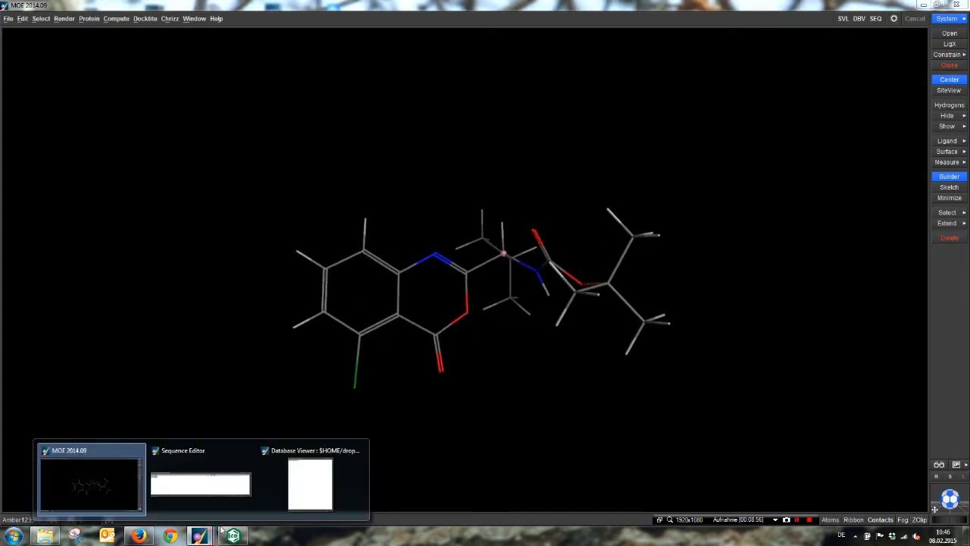
click(304, 500)
drag(658, 34, 710, 58)
click(673, 66)
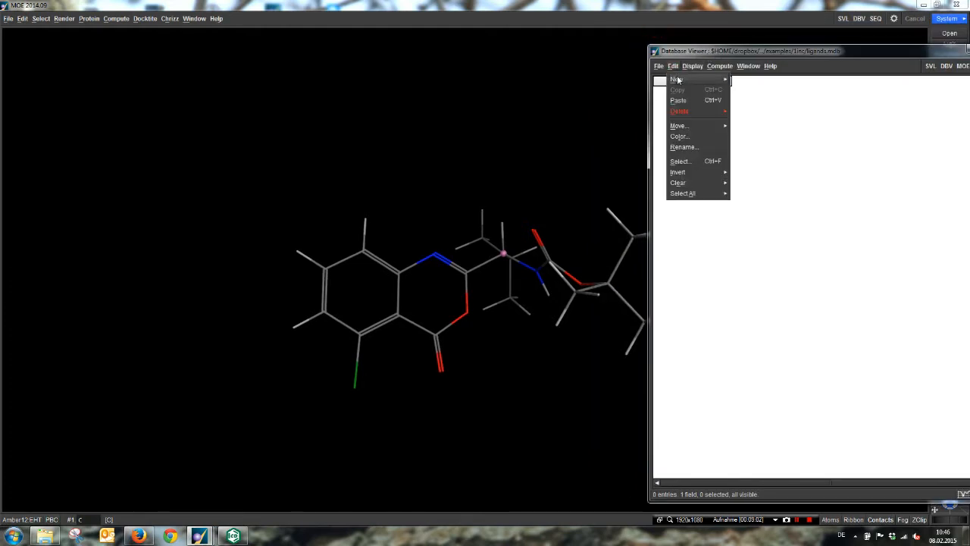
click(681, 80)
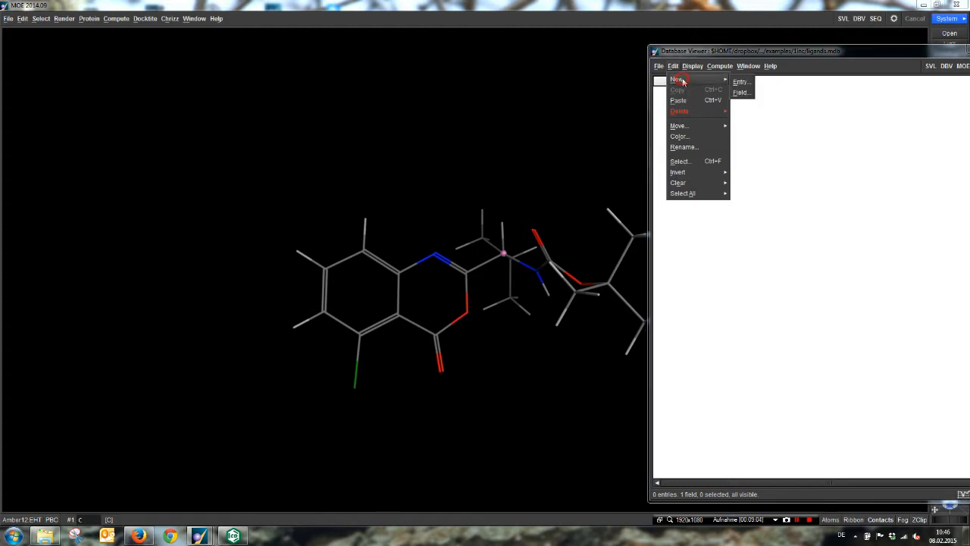
click(741, 83)
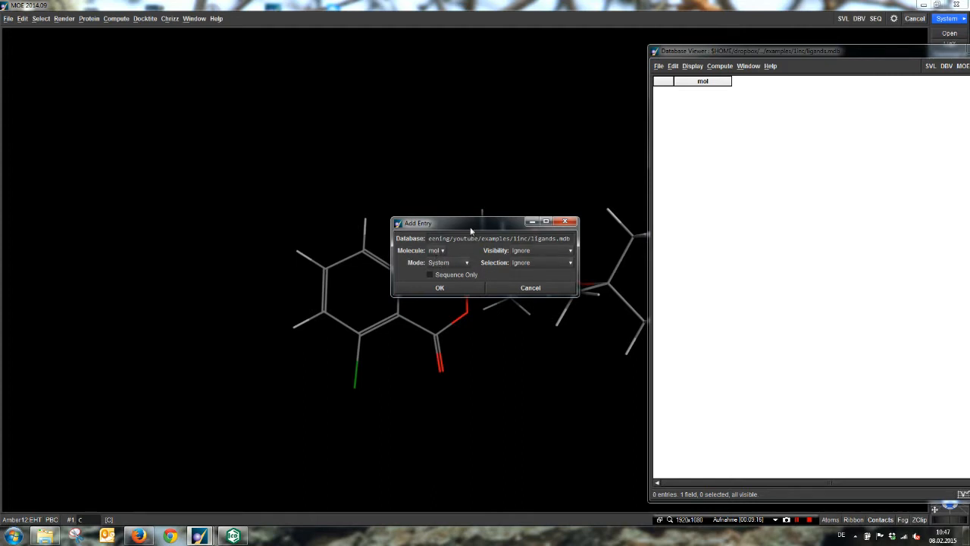
drag(470, 223, 501, 361)
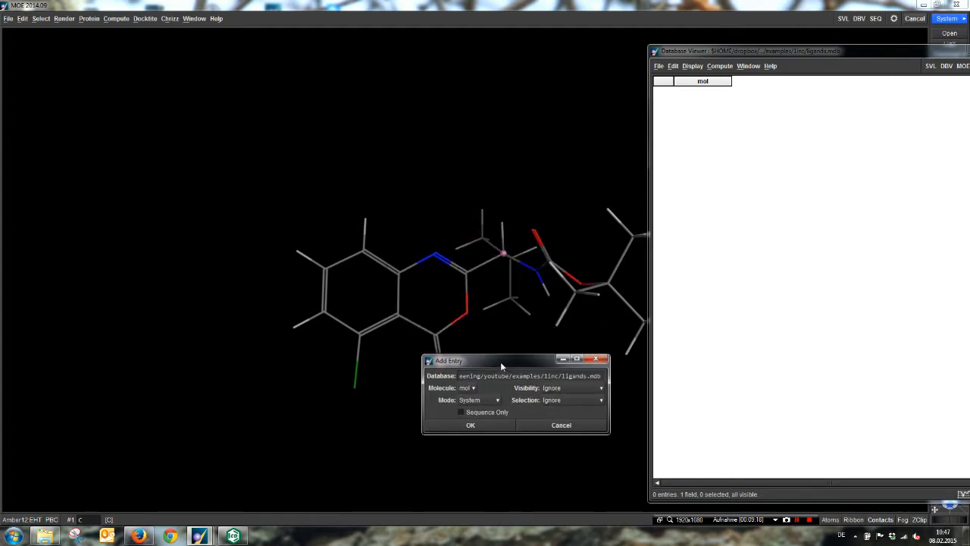
click(471, 425)
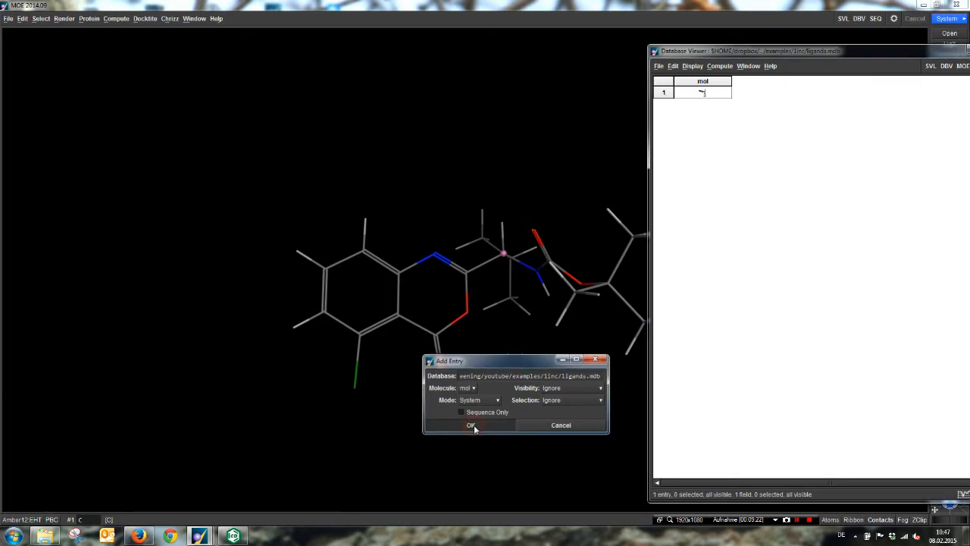
Step: Enlarge the new entry's mol cell to examine the stored ligand structure, and shrink the cell back to a compact row
mouse_move(714, 99)
mouse_down()
mouse_move(808, 253)
mouse_move(841, 266)
mouse_up()
middle_drag(744, 326, 753, 110)
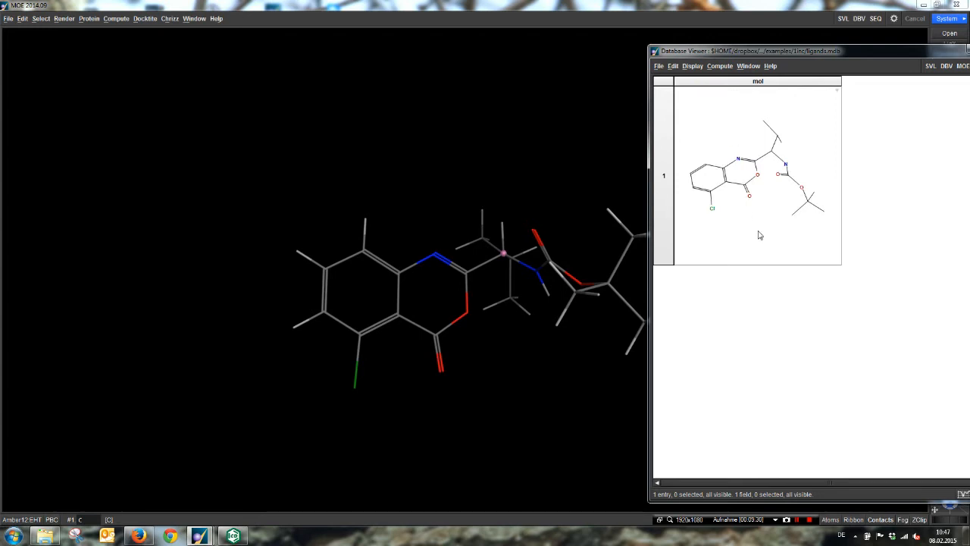
drag(763, 245, 657, 62)
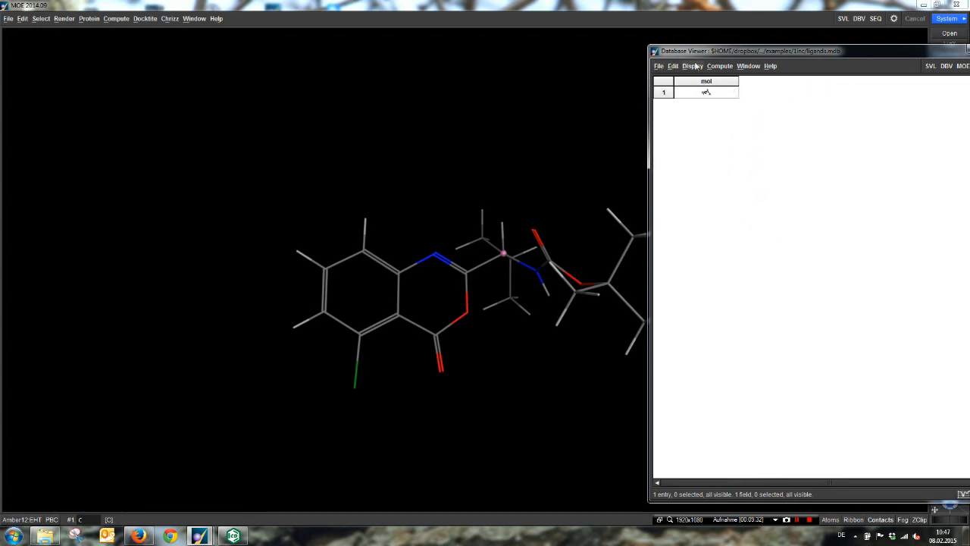
Step: Close the ligands.mdb database viewer and clear the molecular data, including graphics objects and the view
drag(823, 57, 585, 65)
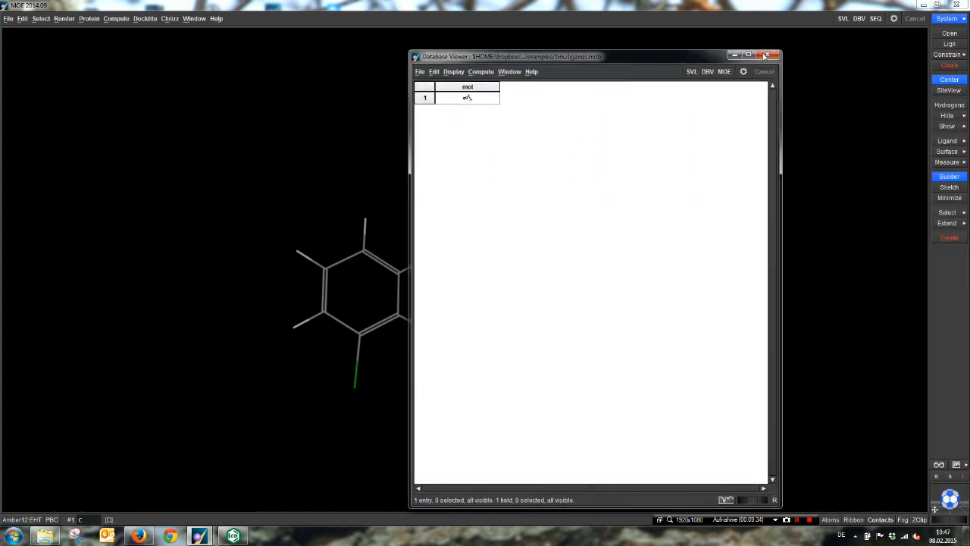
click(927, 48)
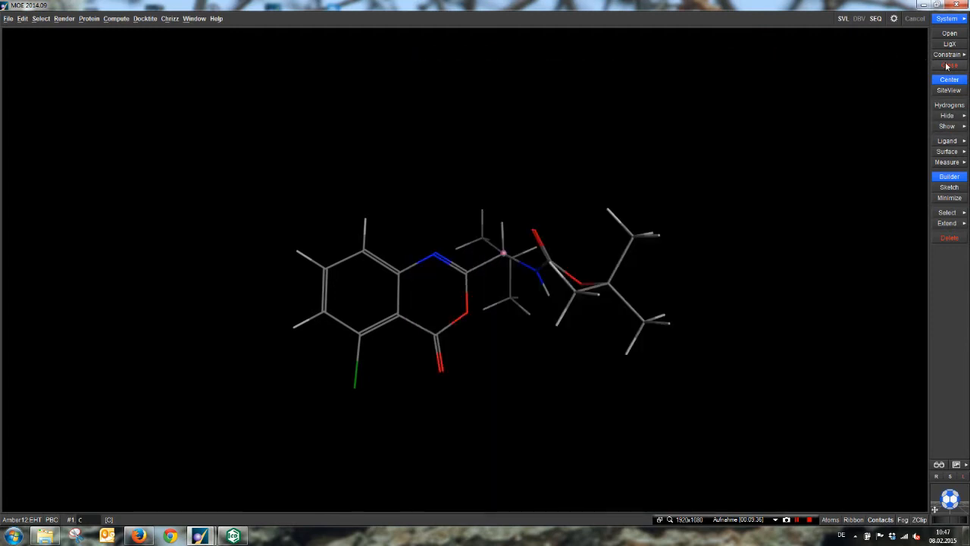
click(946, 66)
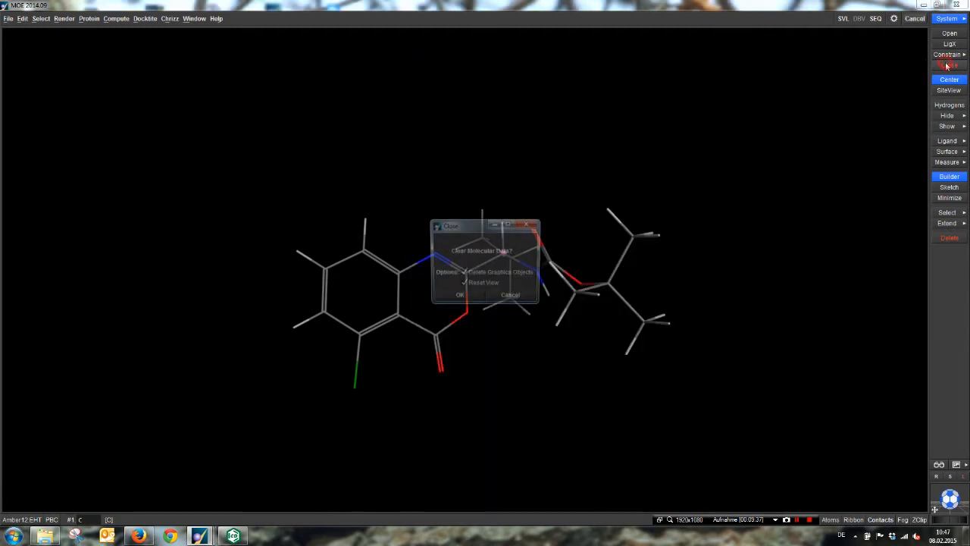
click(457, 298)
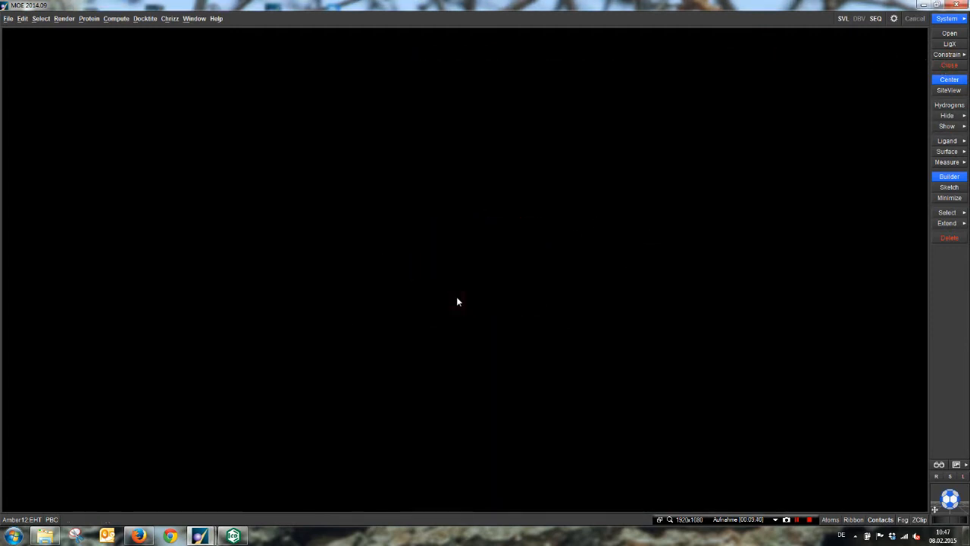
Step: Run DOCKTITE warhead screening on ligands.mdb with the wh_filter.mdb reactions, output to tagged_out.mdb, and enlarge the resulting inmol and outmol structures
click(148, 19)
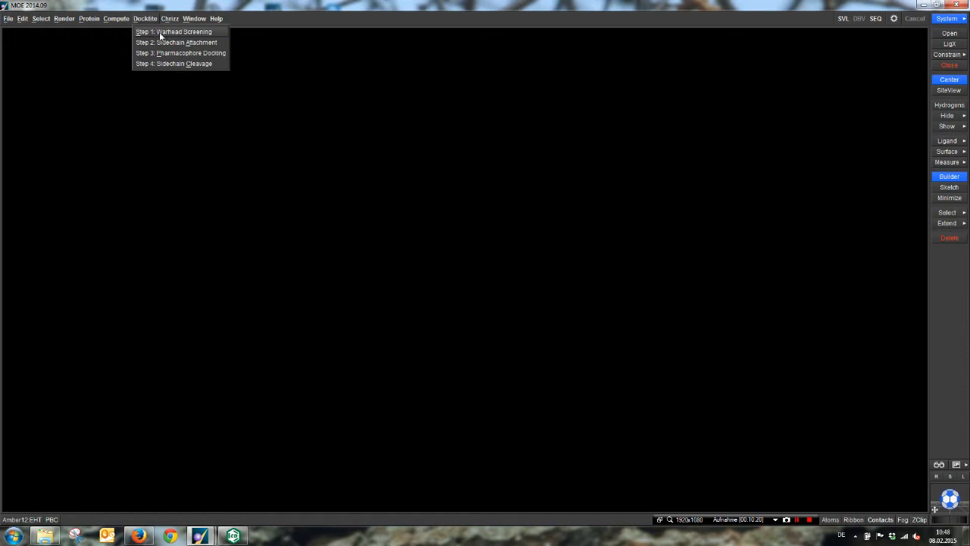
click(159, 35)
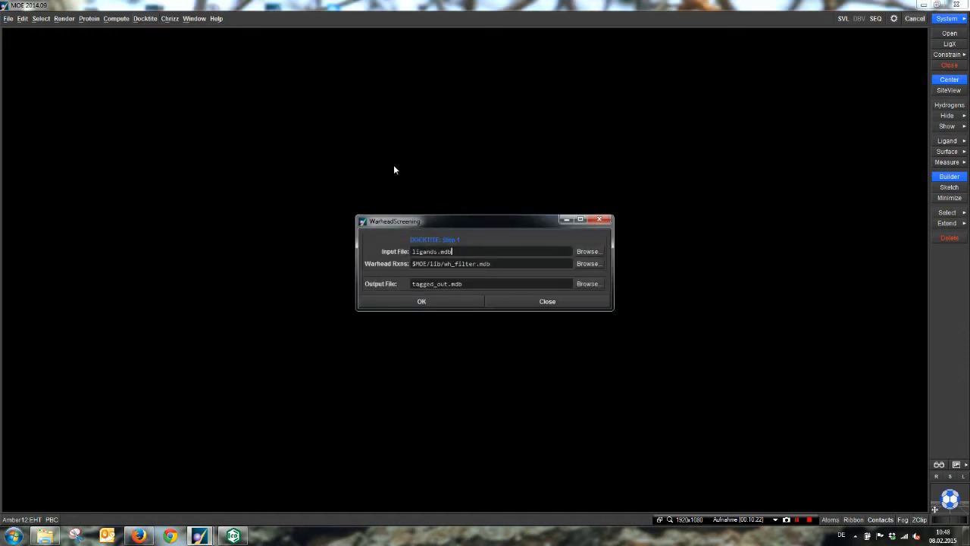
click(427, 302)
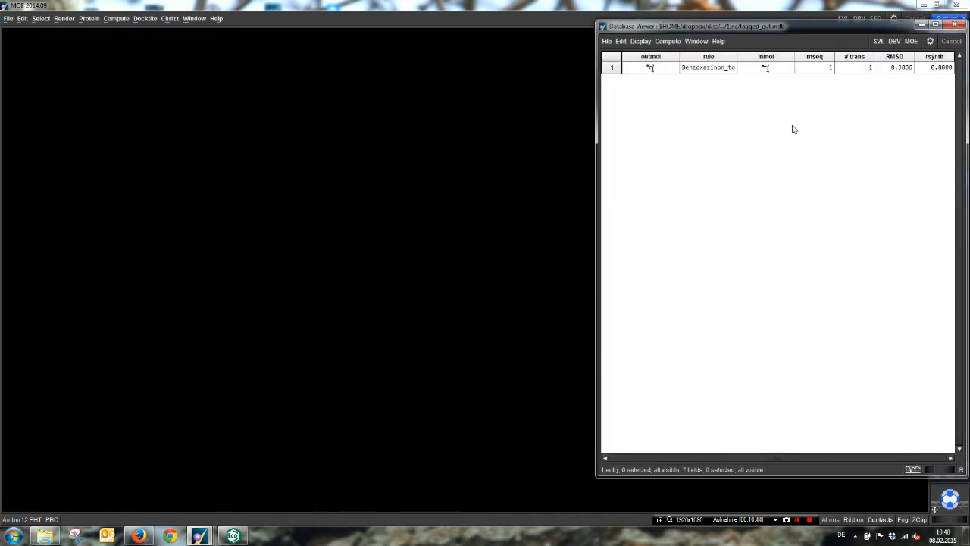
click(760, 70)
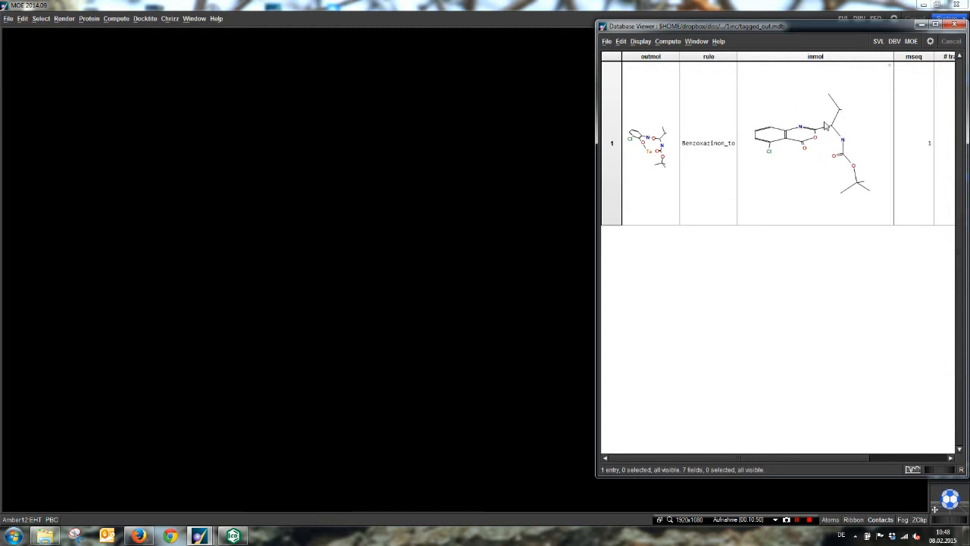
click(660, 164)
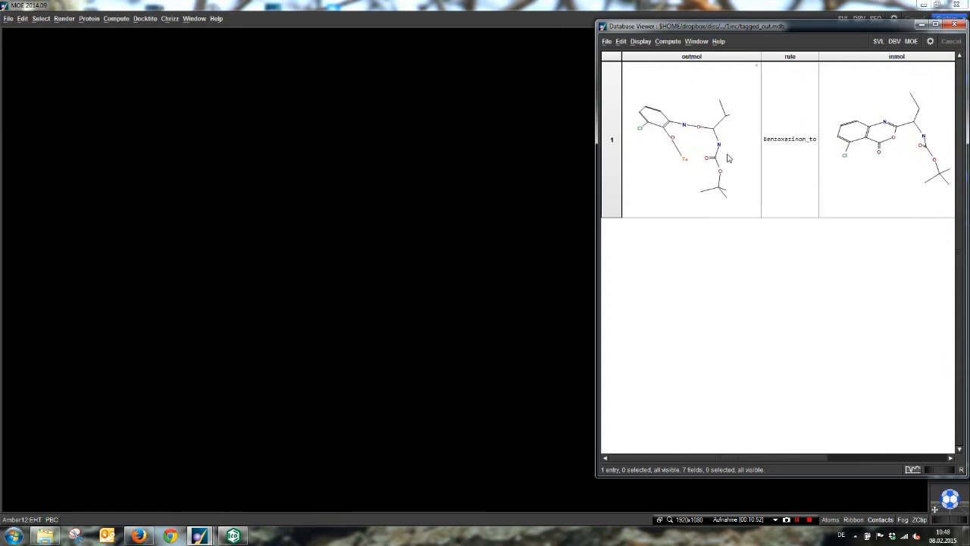
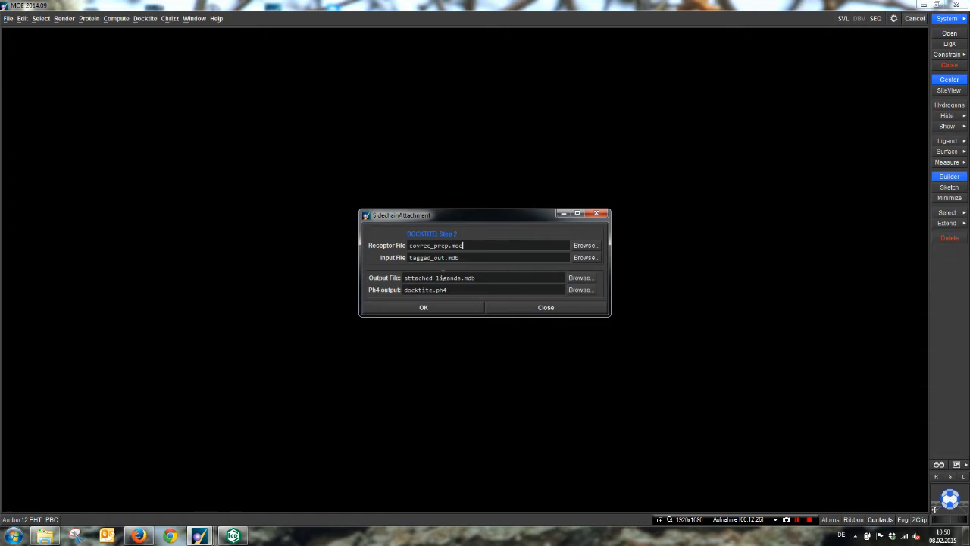
Step: Run DOCKTITE sidechain attachment on tagged_out.mdb with receptor covrec_prep.moe, output to attached_ligands.mdb and docktite.ph4, and enlarge the resulting mol cell
click(425, 308)
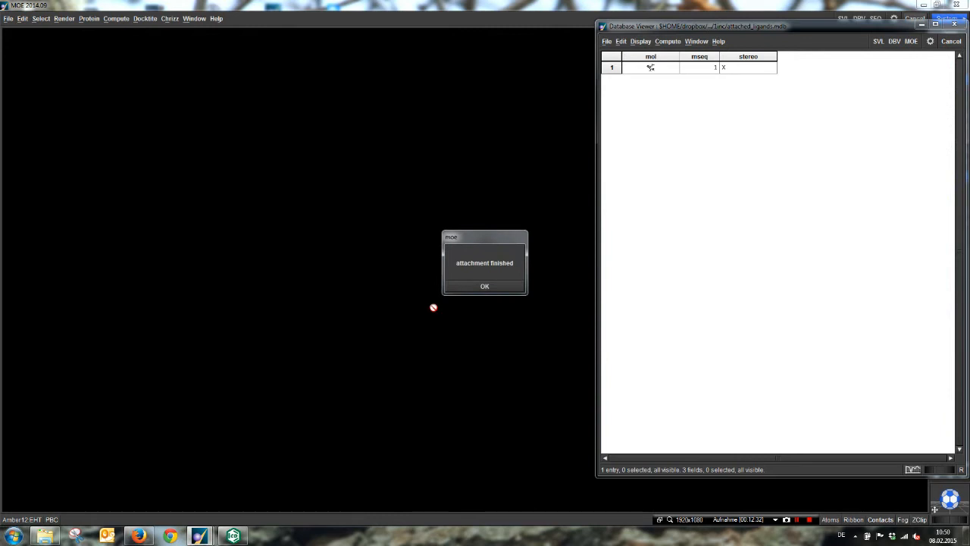
click(486, 288)
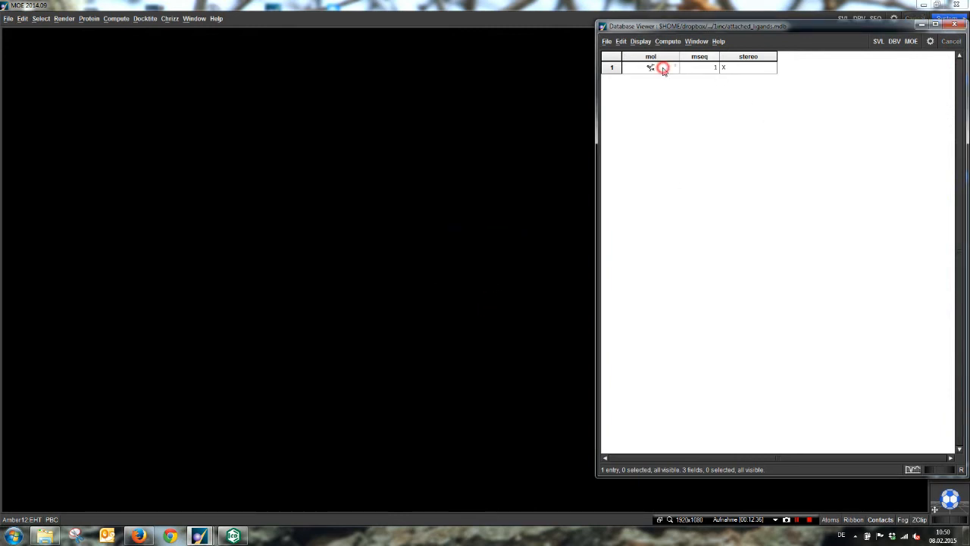
drag(660, 68, 800, 259)
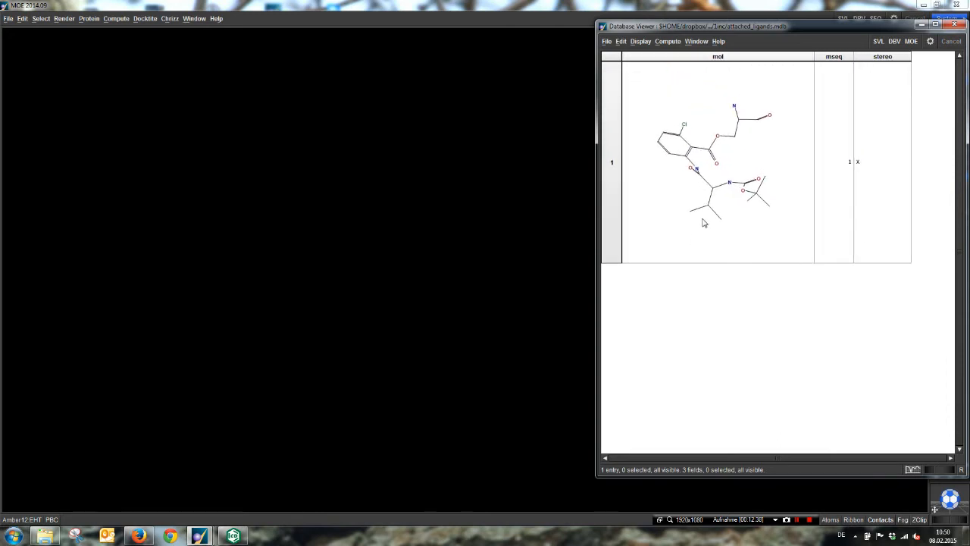
Step: Rotate the structure in the mol cell of attached_ligands.mdb to examine the ligand's connection to the serine sidechain
middle_drag(703, 218, 736, 131)
middle_drag(718, 181, 803, 292)
middle_drag(785, 216, 749, 170)
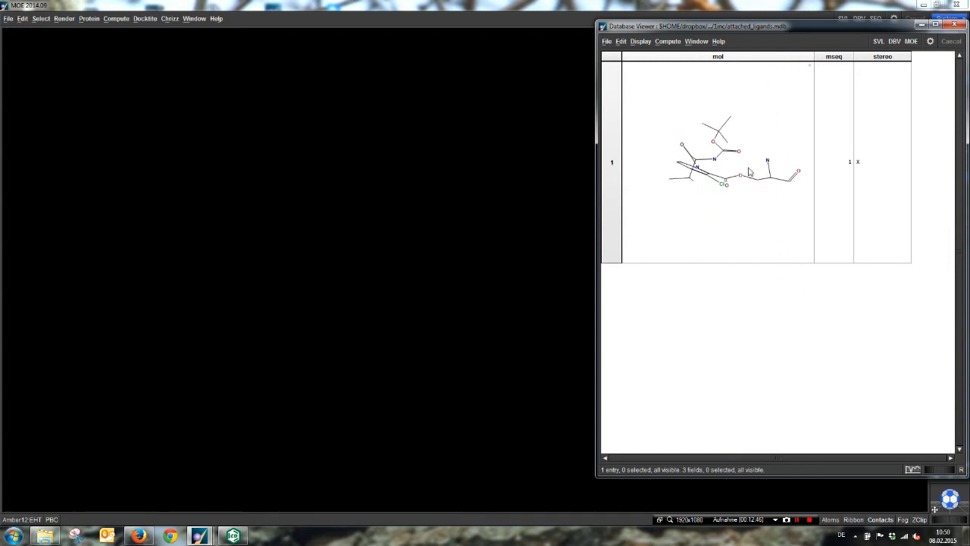
middle_drag(777, 199, 760, 141)
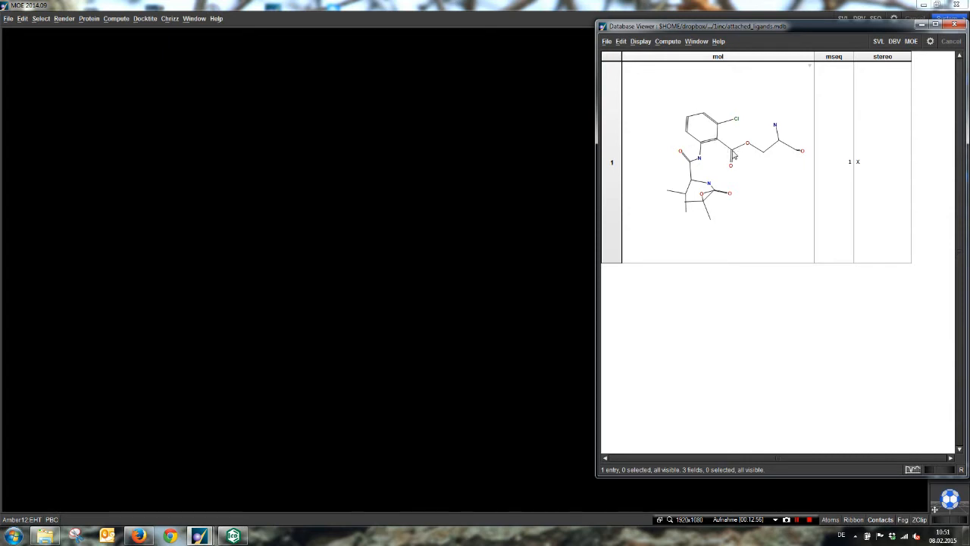
middle_drag(766, 190, 744, 146)
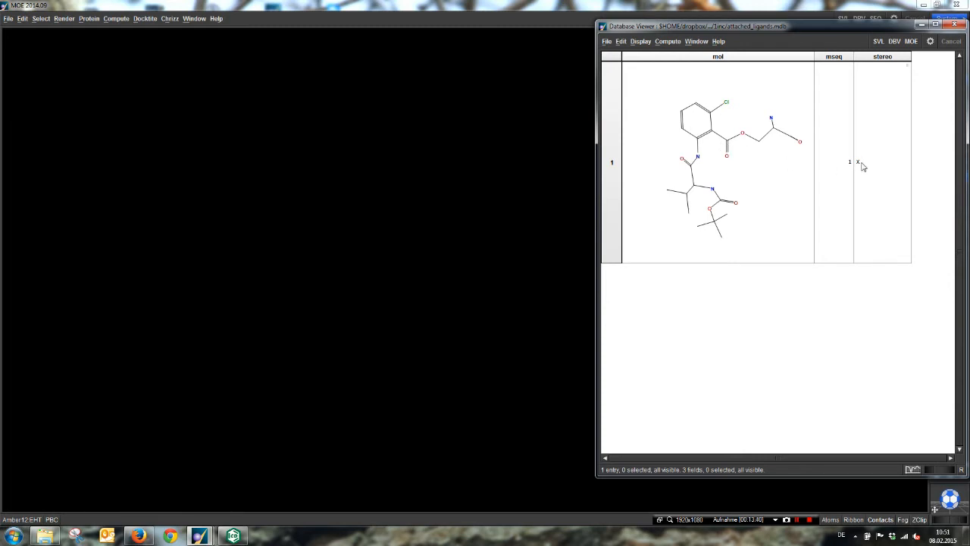
Step: Display the attached ligand from the database in the main 3D view, and minimize the database viewer to inspect it
click(736, 134)
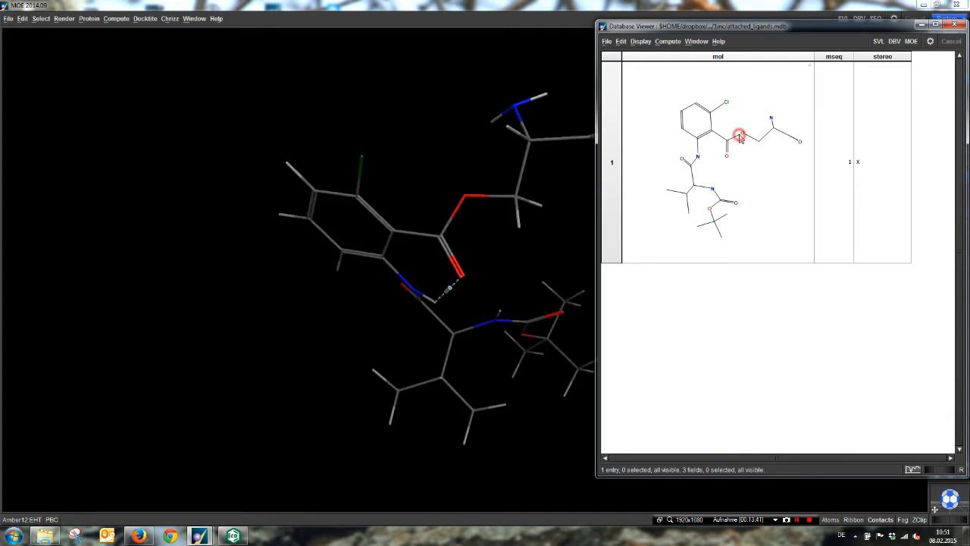
click(921, 25)
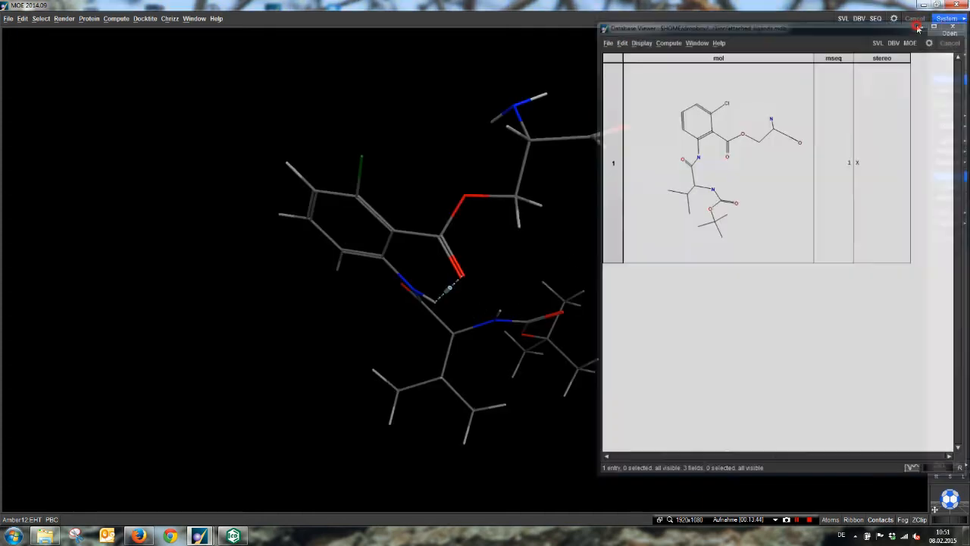
middle_drag(699, 253, 782, 258)
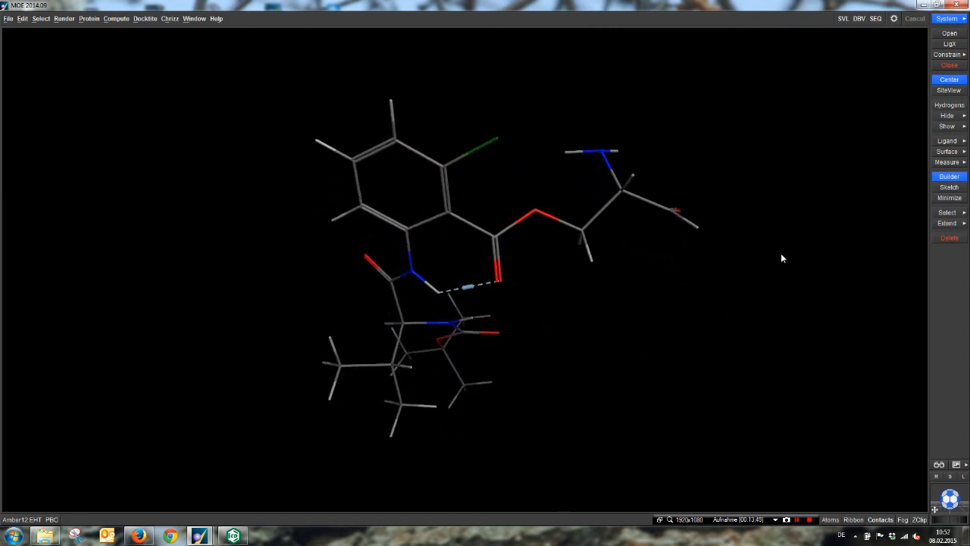
Step: Open the pharmacophore file docktite.ph4 over the attached ligand, and move its editor clear of the structure
click(10, 20)
click(15, 45)
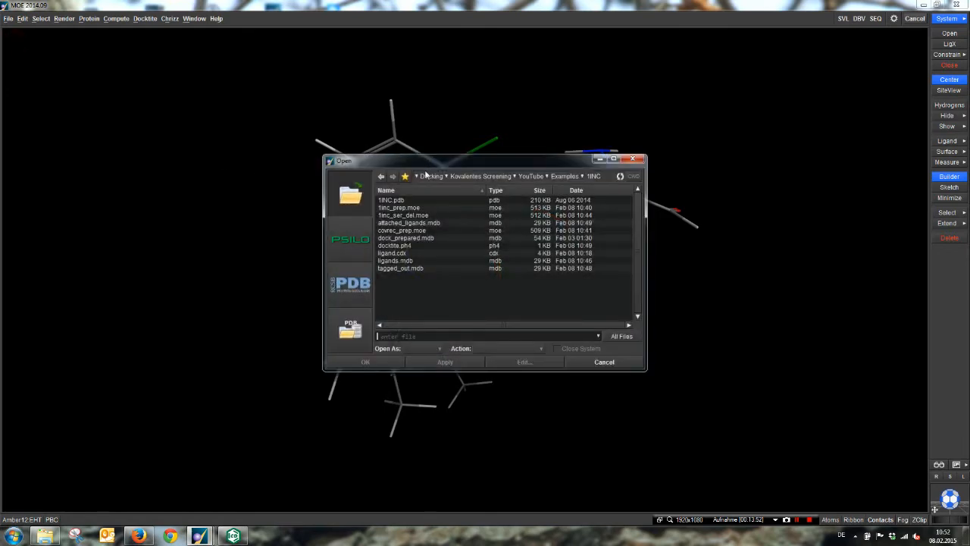
double_click(401, 247)
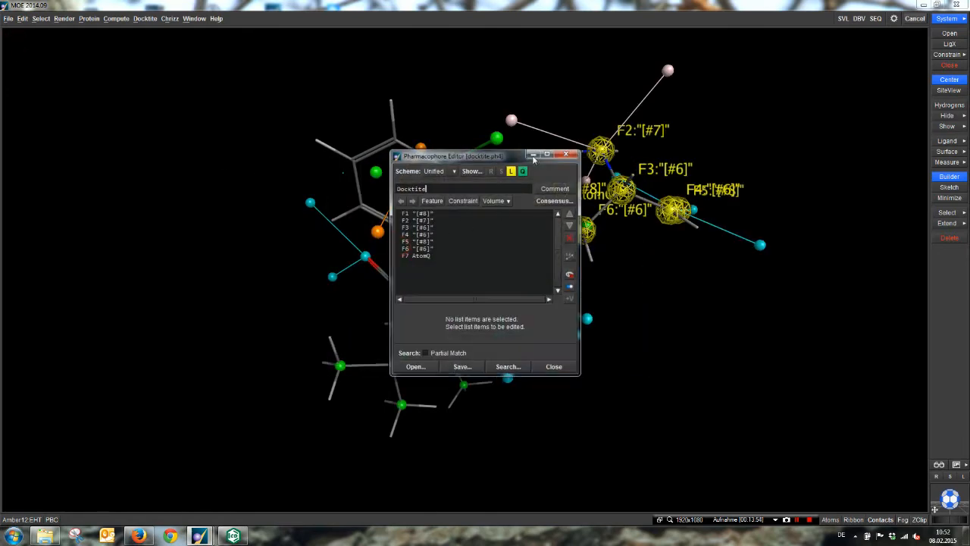
drag(489, 160, 125, 64)
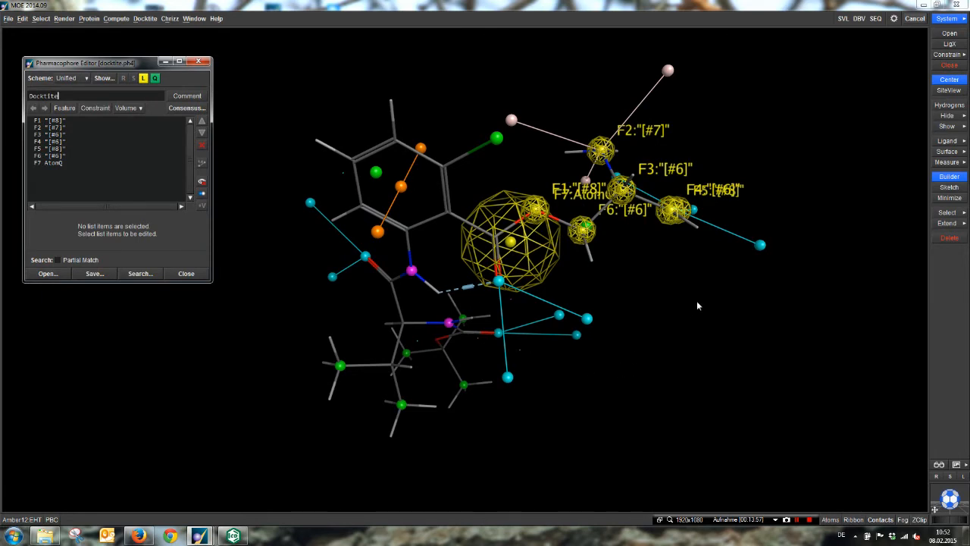
Step: Examine the positions of the pharmacophore features on the serine atoms, and bring the Pharmacophore Editor back into view
middle_drag(704, 289, 695, 391)
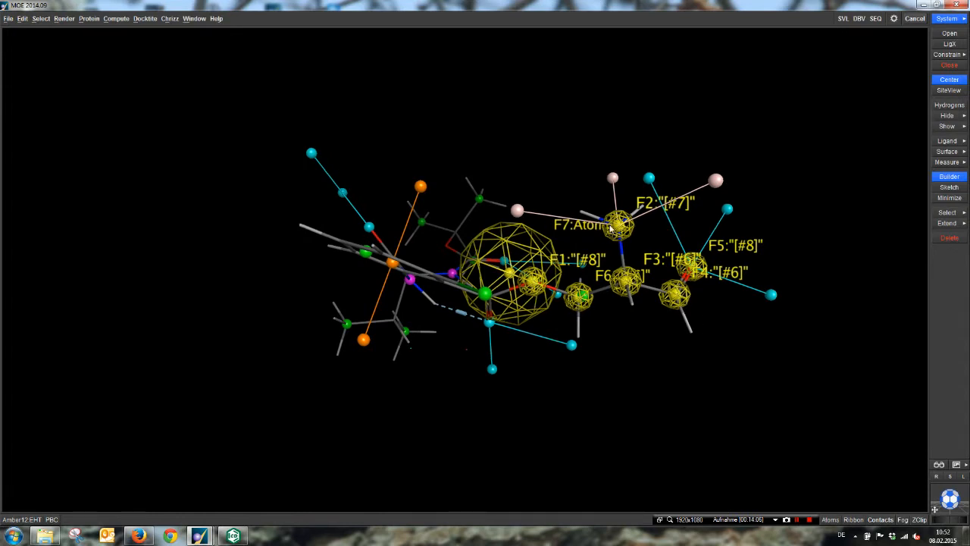
middle_drag(632, 289, 675, 235)
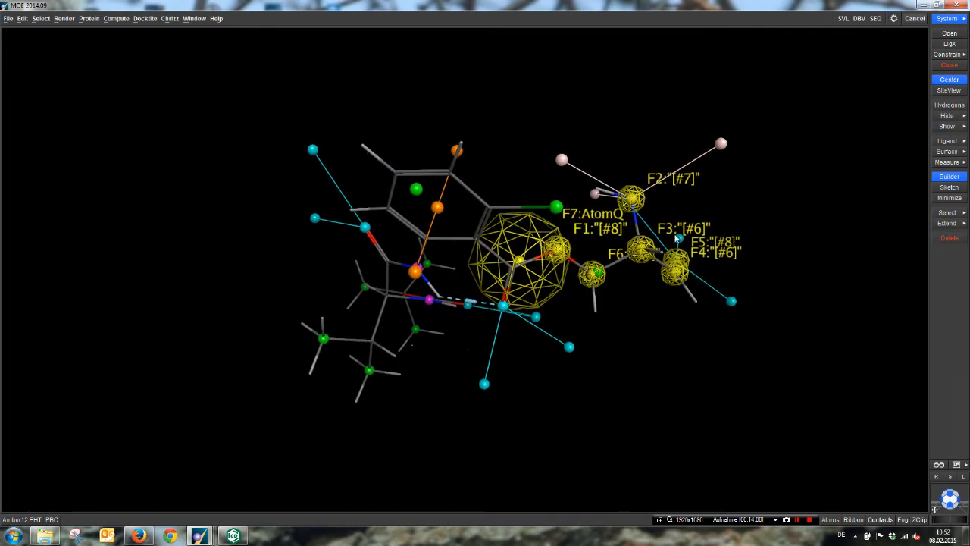
mouse_move(198, 535)
click(389, 460)
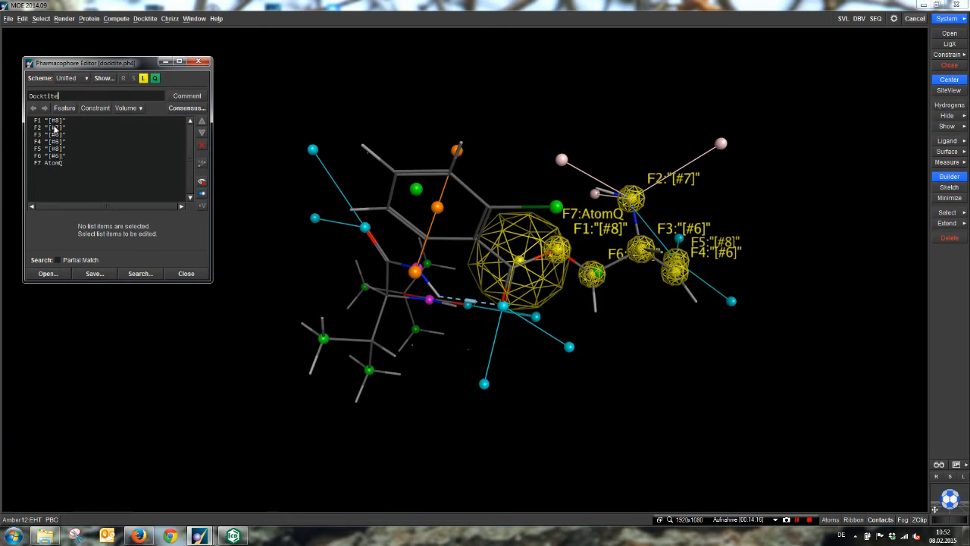
Step: Highlight pharmacophore feature F7 AtomQ, and examine from several angles how it surrounds the ligand's attachment atom
click(59, 163)
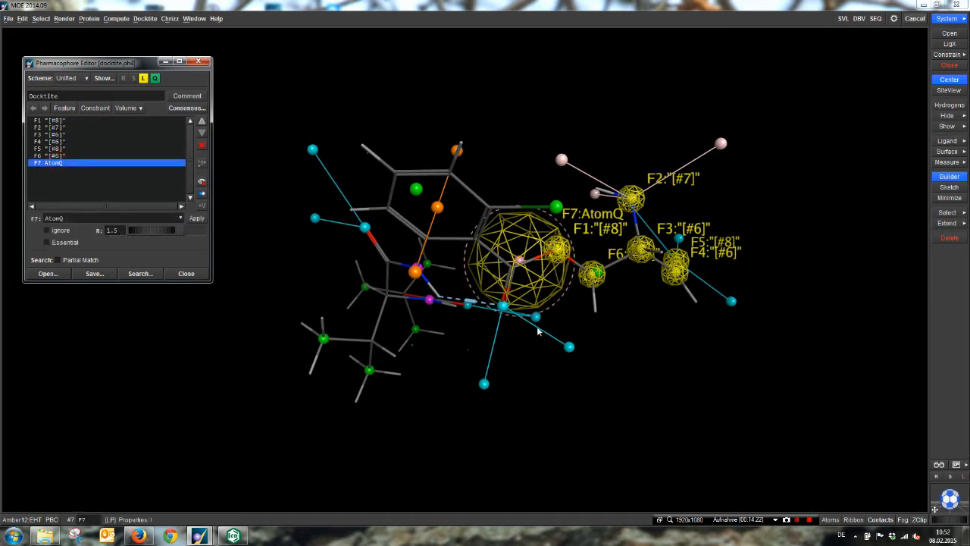
middle_drag(538, 329, 566, 184)
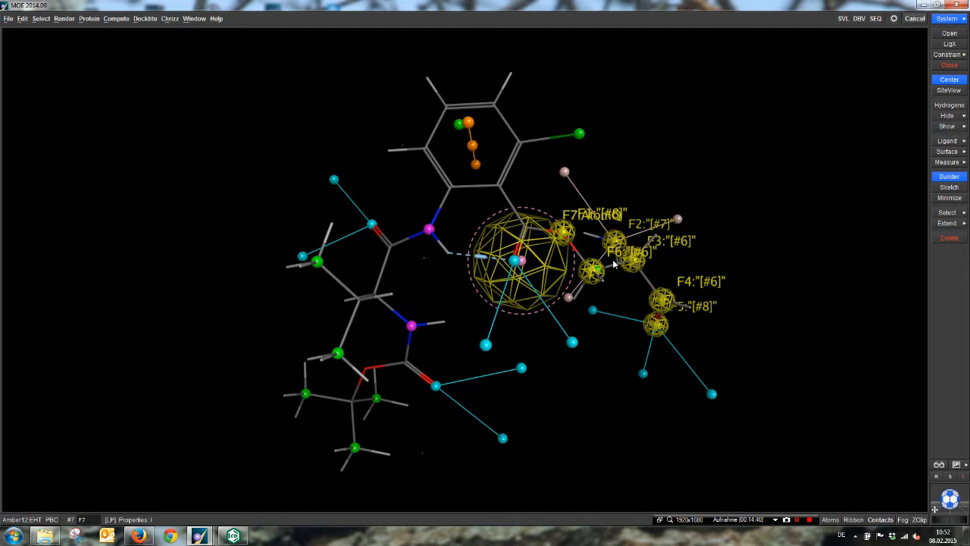
middle_drag(476, 381, 425, 350)
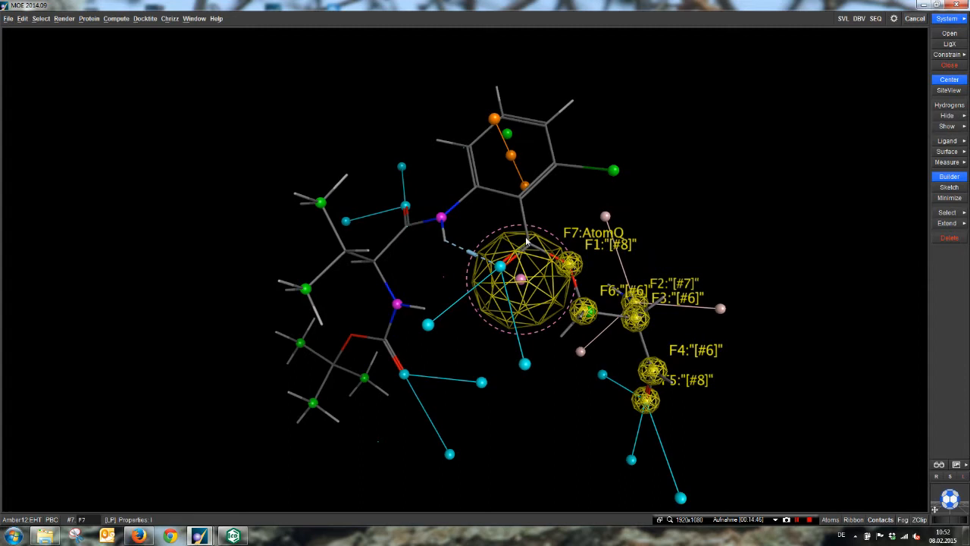
scroll(541, 393, down, 2)
mouse_move(541, 393)
middle_down()
mouse_move(560, 350)
mouse_move(544, 380)
middle_up()
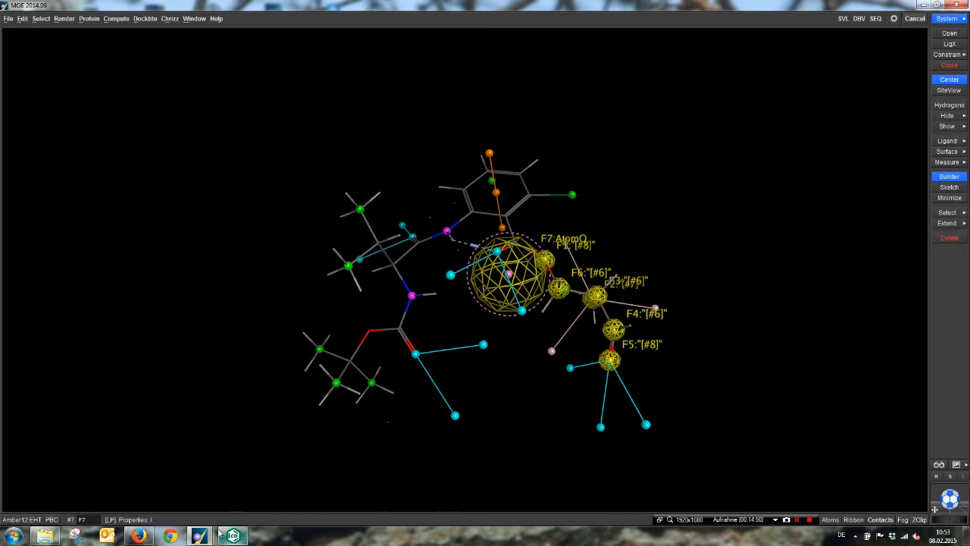
mouse_move(232, 535)
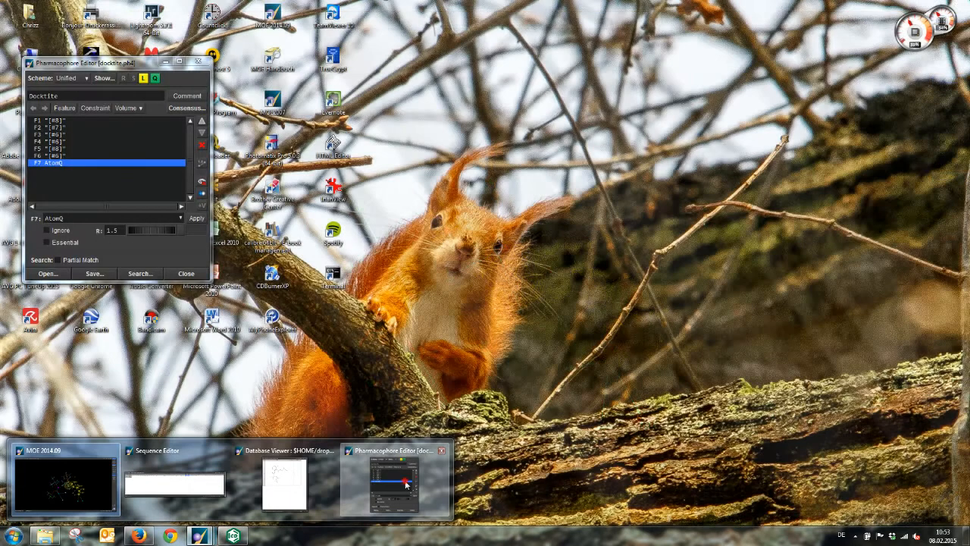
click(405, 485)
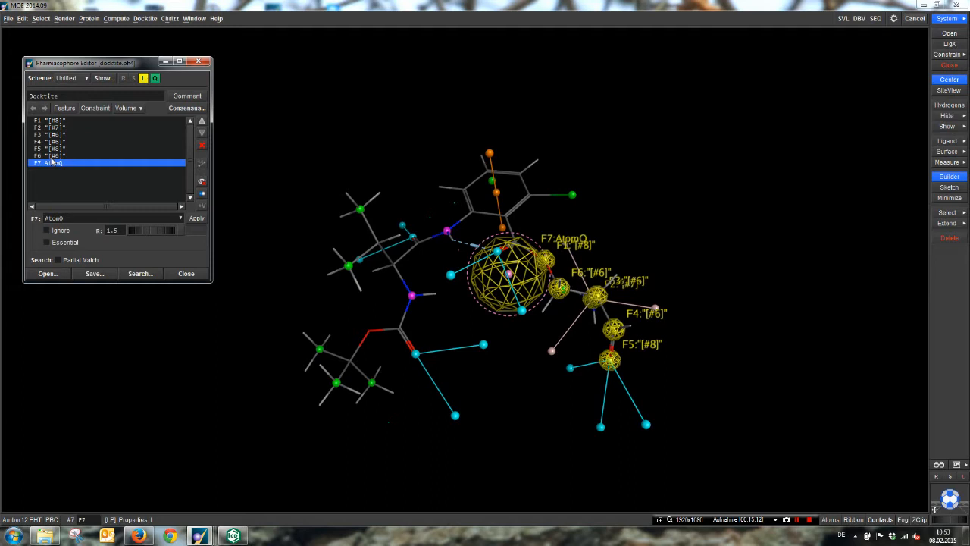
Step: Close the Pharmacophore Editor and clear the attached ligand from the system
click(203, 63)
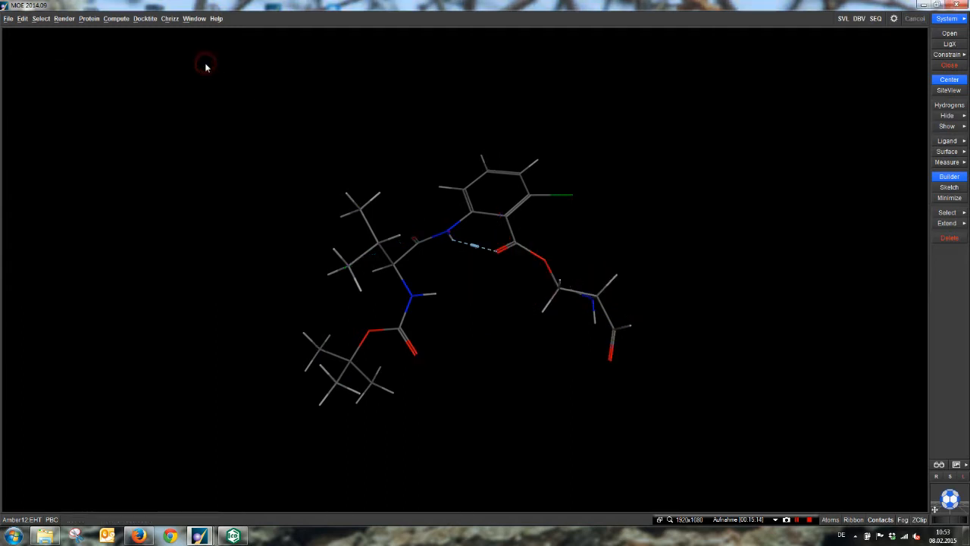
click(949, 65)
click(463, 294)
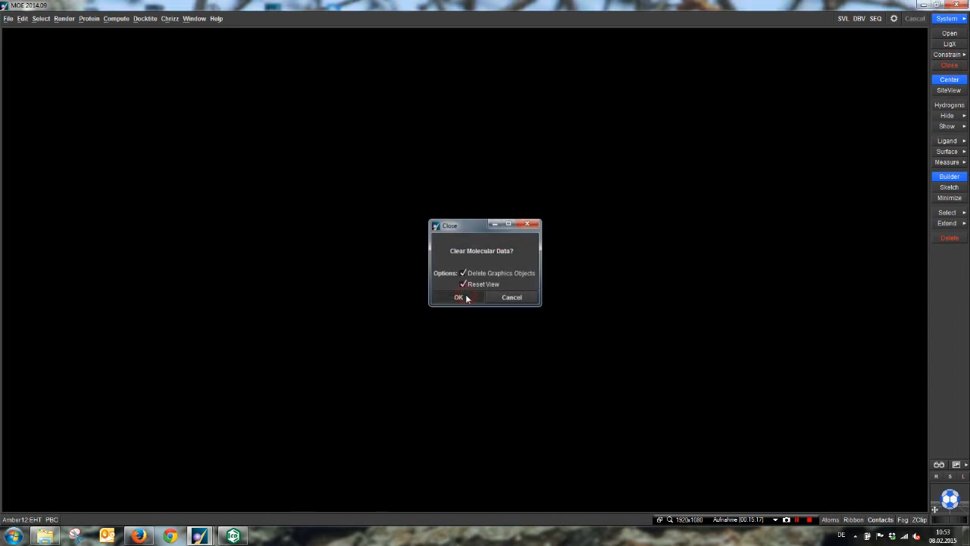
Step: Start DOCKTITE step 3, Pharmacophore Docking, and move the Dock dialog away from the centre of the view
click(145, 20)
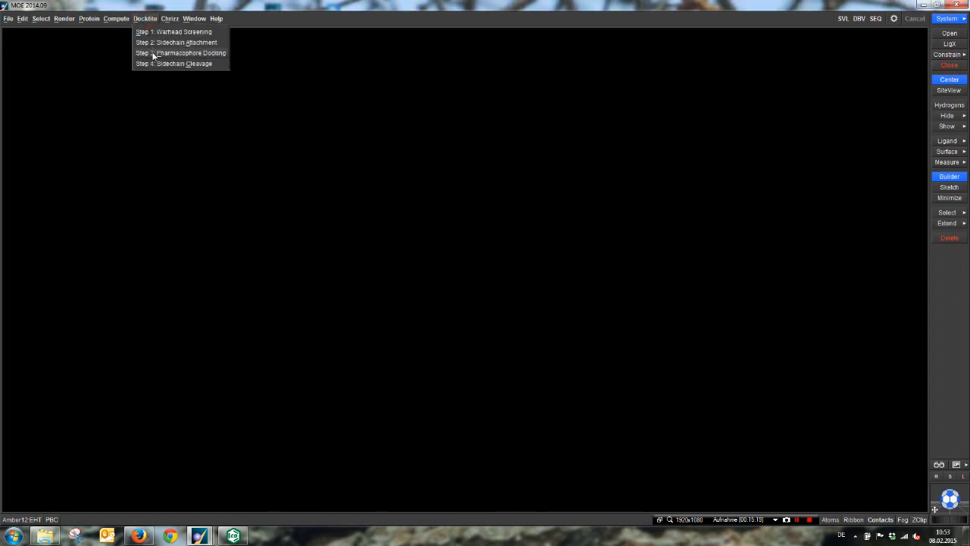
click(153, 54)
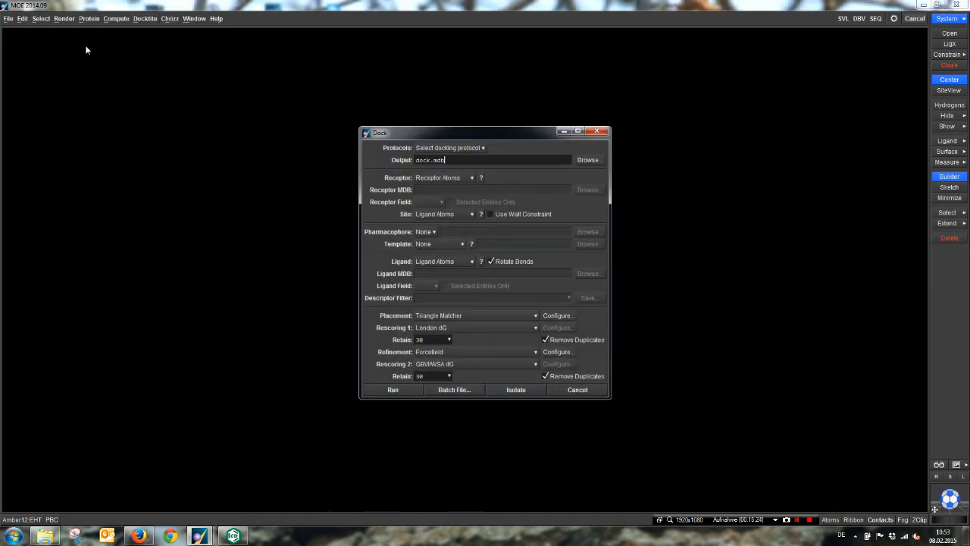
drag(429, 129, 746, 242)
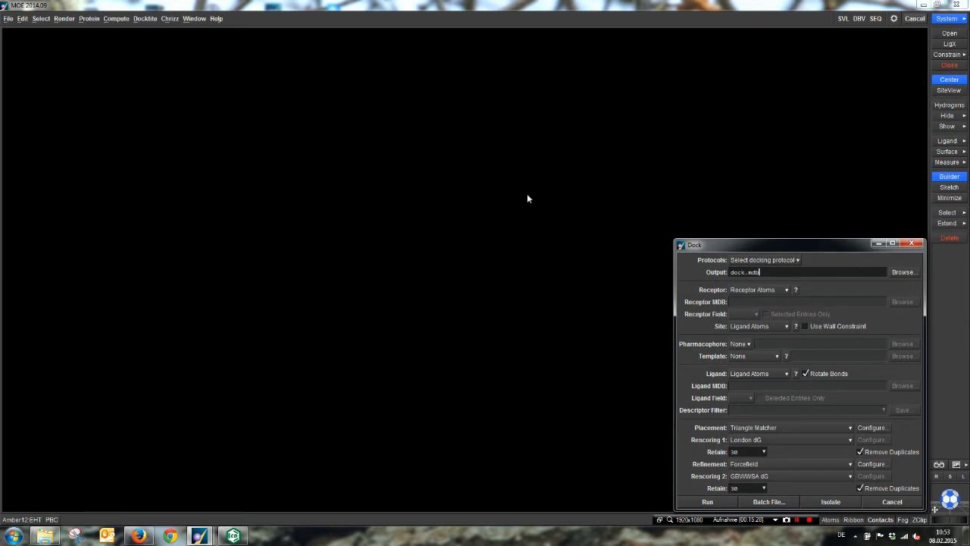
Step: Load the receptor file 1inc_ser_del.moe, and inspect the ligand in its binding site
click(13, 43)
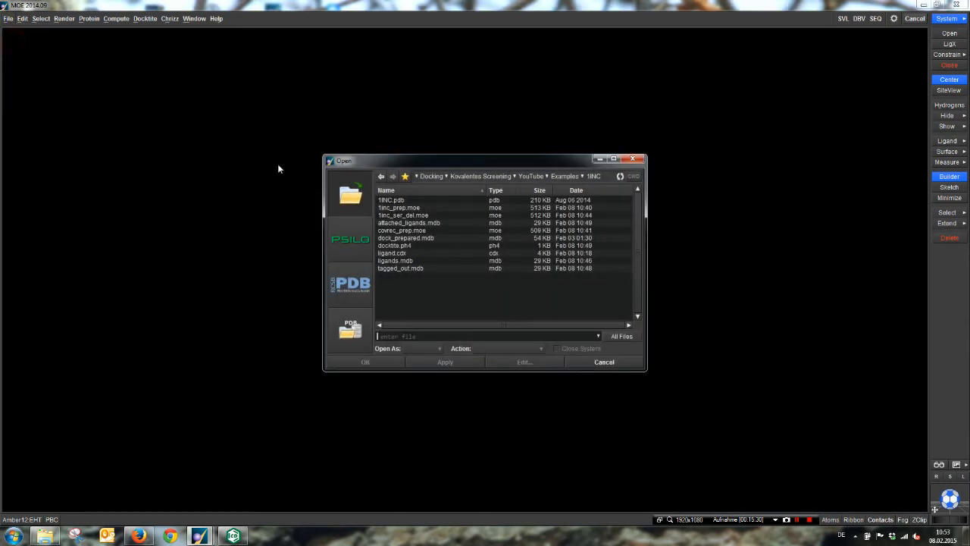
click(407, 215)
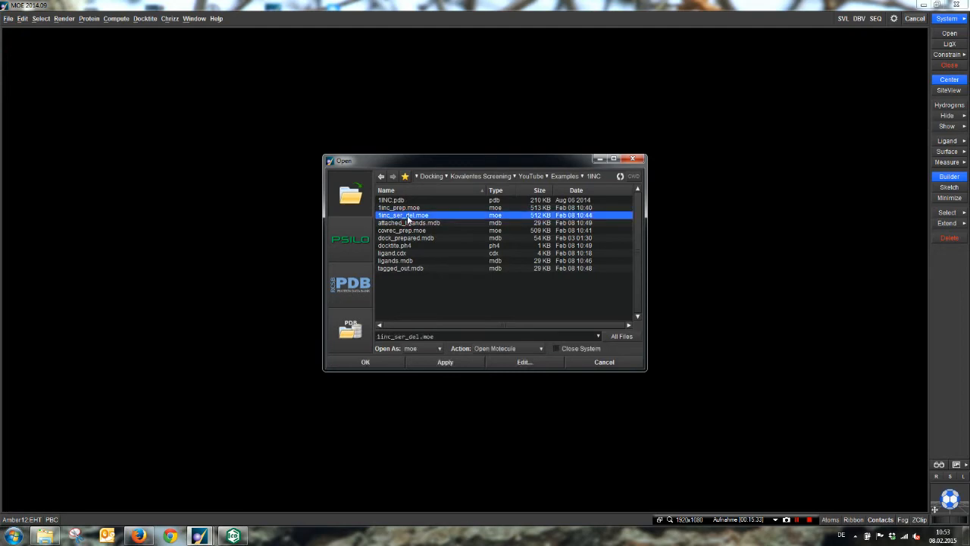
double_click(407, 215)
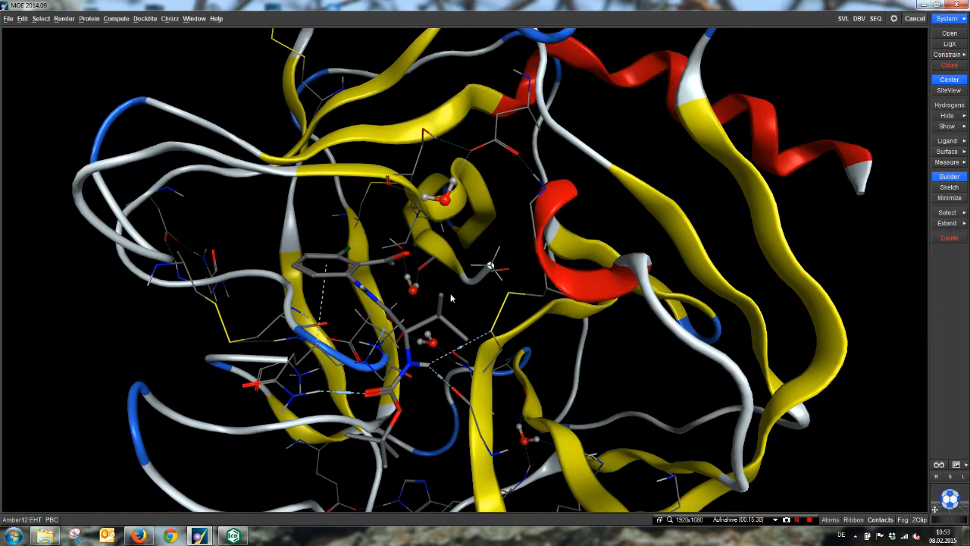
mouse_move(451, 297)
middle_down()
mouse_move(429, 304)
mouse_move(436, 289)
middle_up()
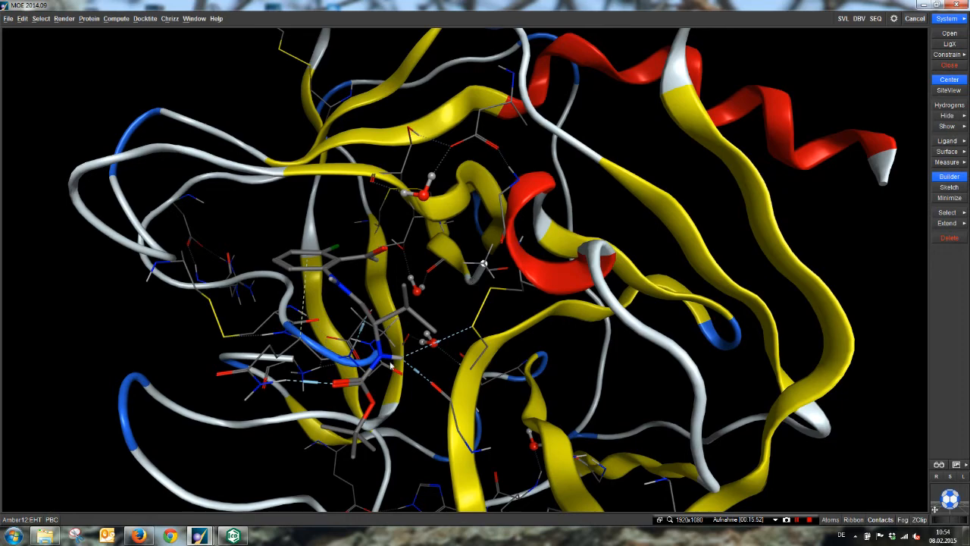
Step: Bring the Dock dialog back to the front, and assign docktite.ph4 as its pharmacophore file
mouse_move(191, 536)
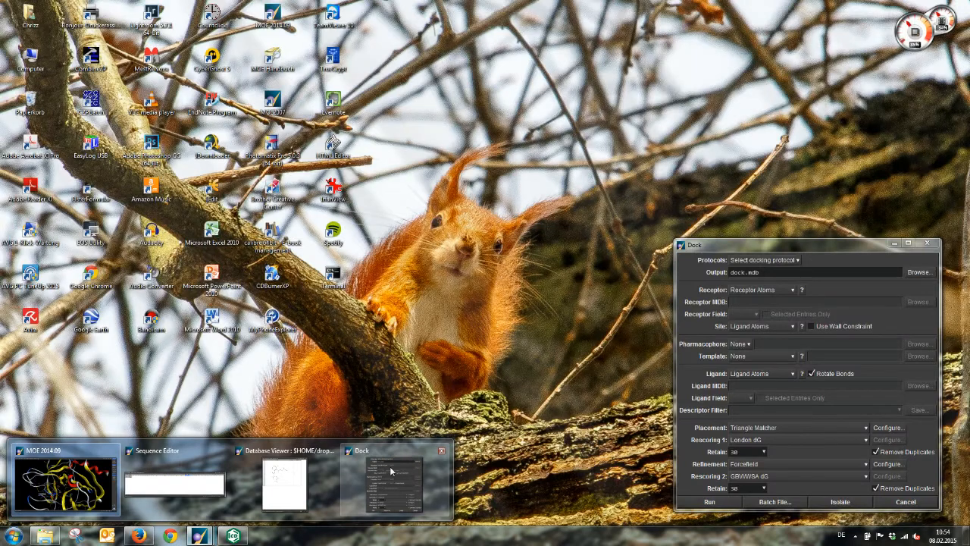
click(391, 471)
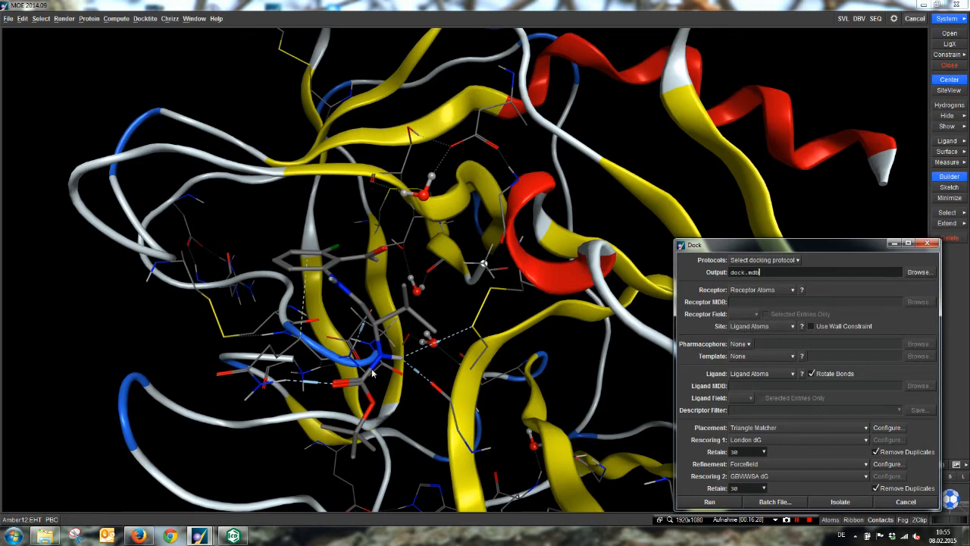
click(801, 326)
click(739, 344)
click(737, 368)
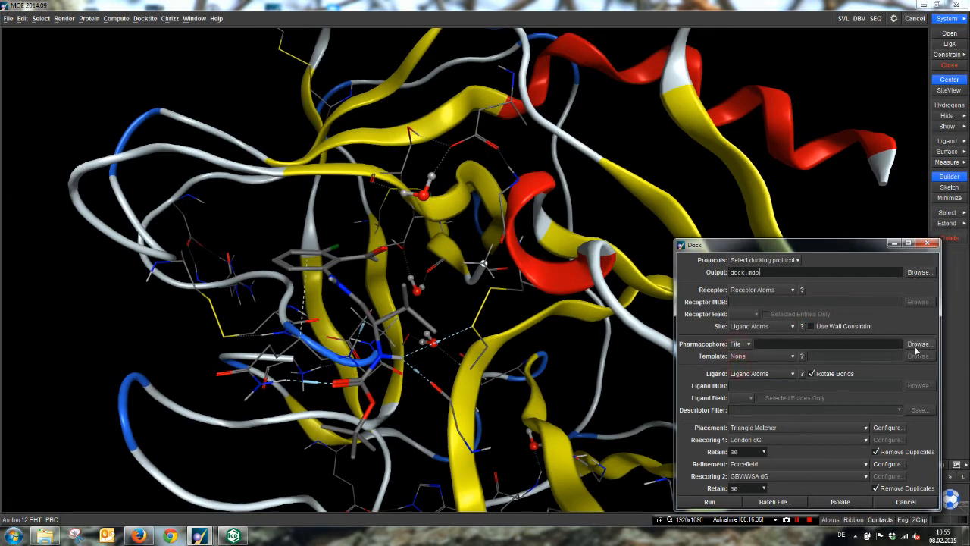
click(919, 343)
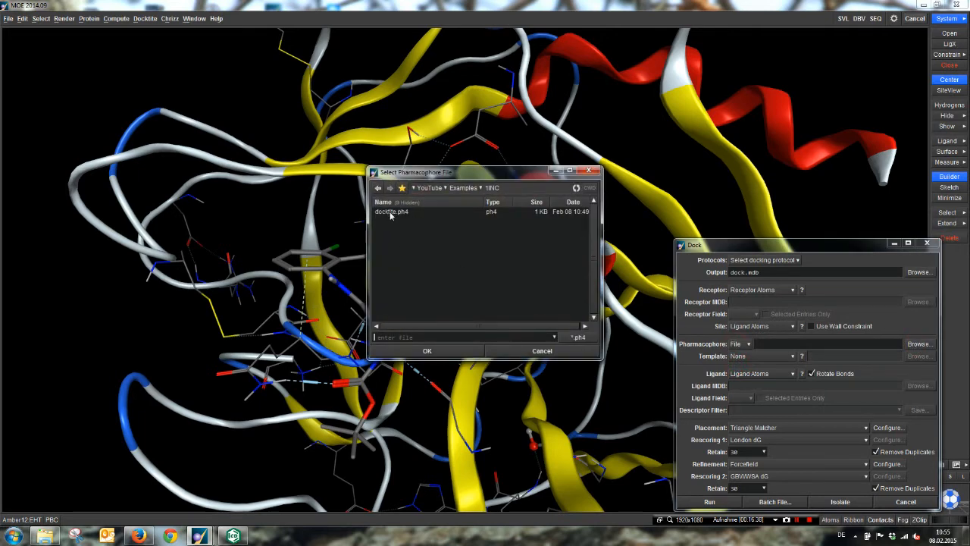
double_click(392, 213)
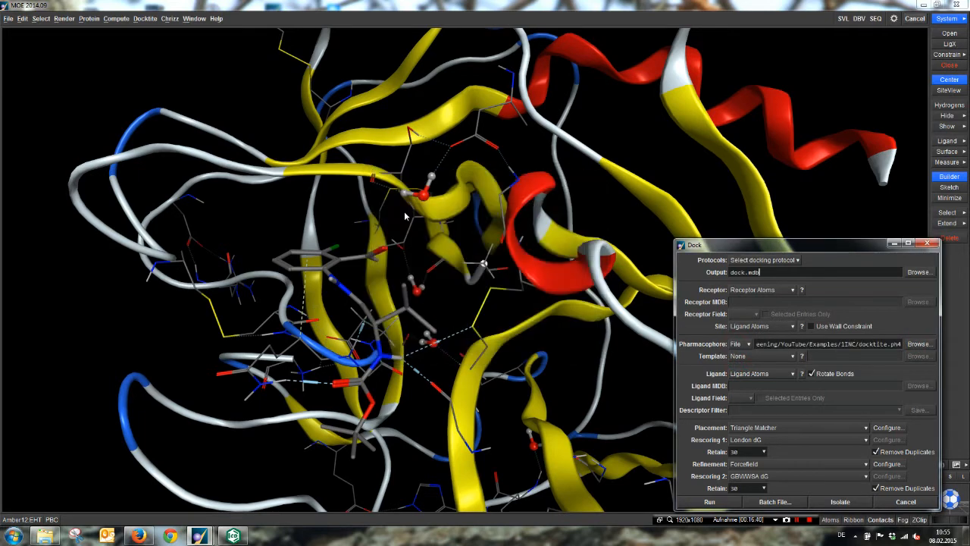
Step: Take the ligands from an MDB file in the Dock settings, and select attached_ligands.mdb as that file
click(750, 374)
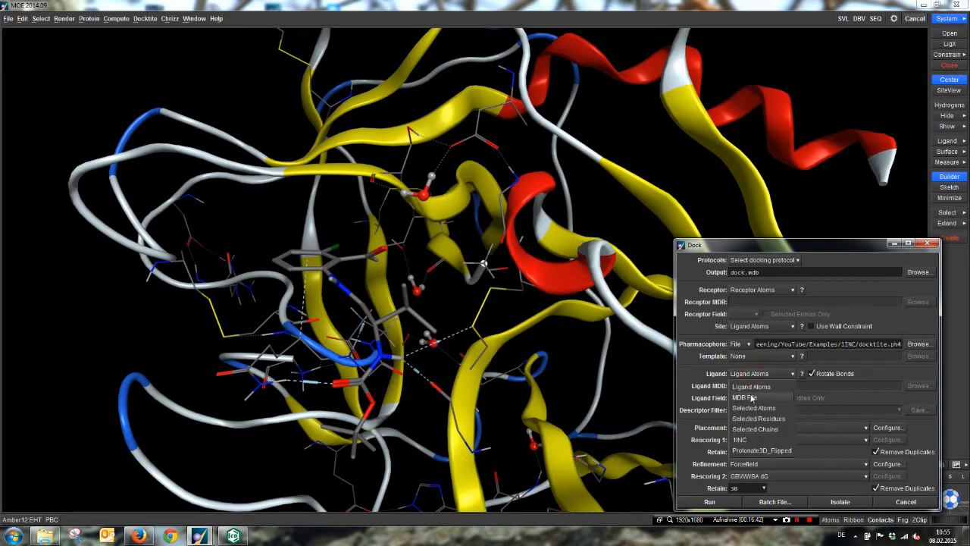
click(758, 392)
click(918, 384)
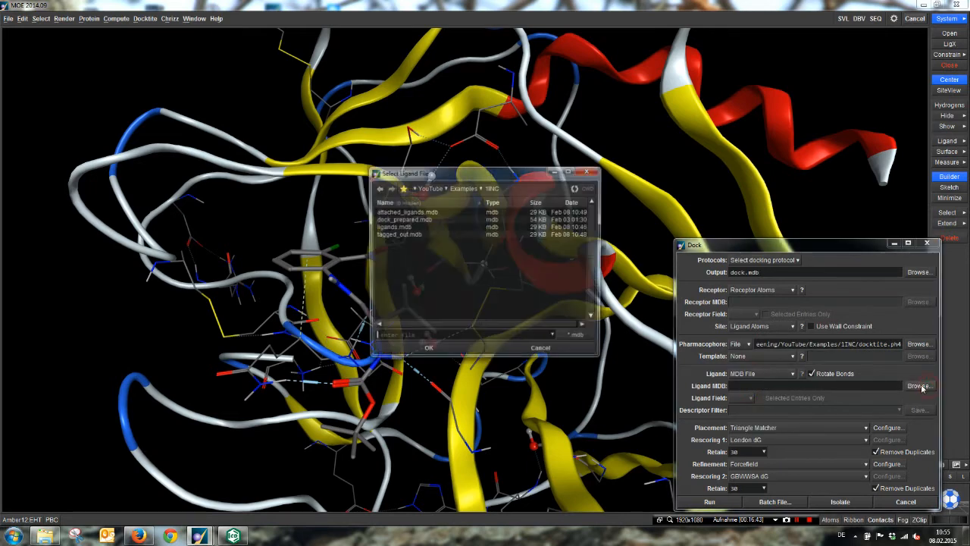
double_click(395, 211)
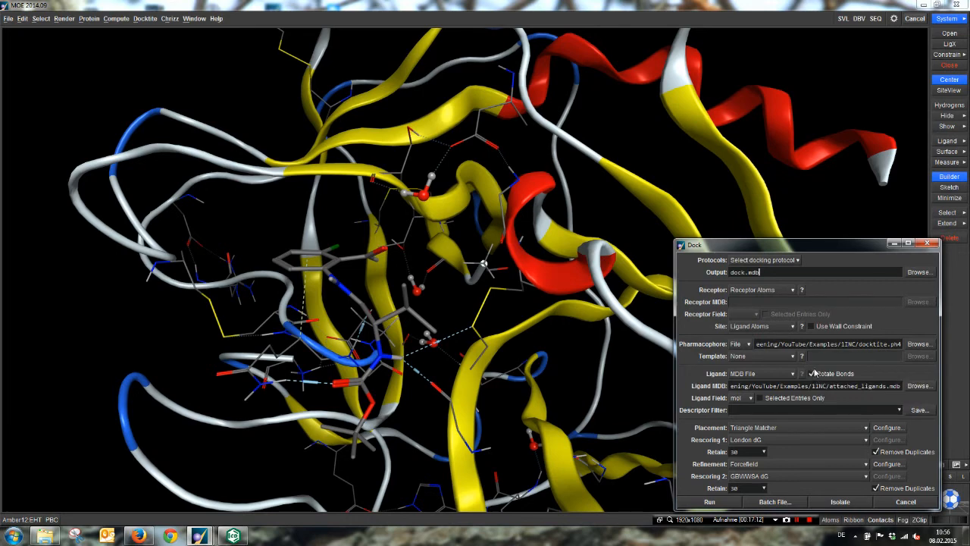
Step: Set the docking placement method to Pharmacophore, and configure it to return 5000 poses
click(773, 429)
click(760, 465)
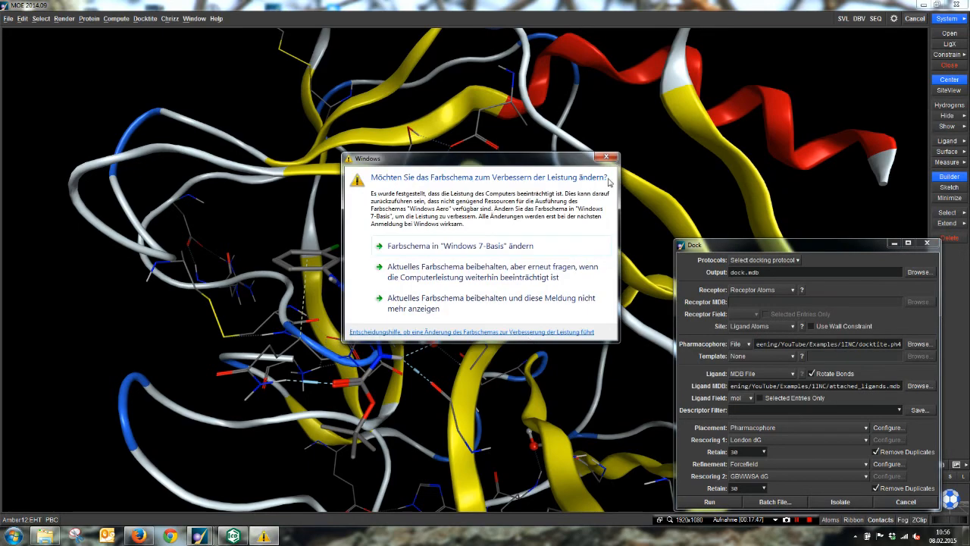
click(606, 157)
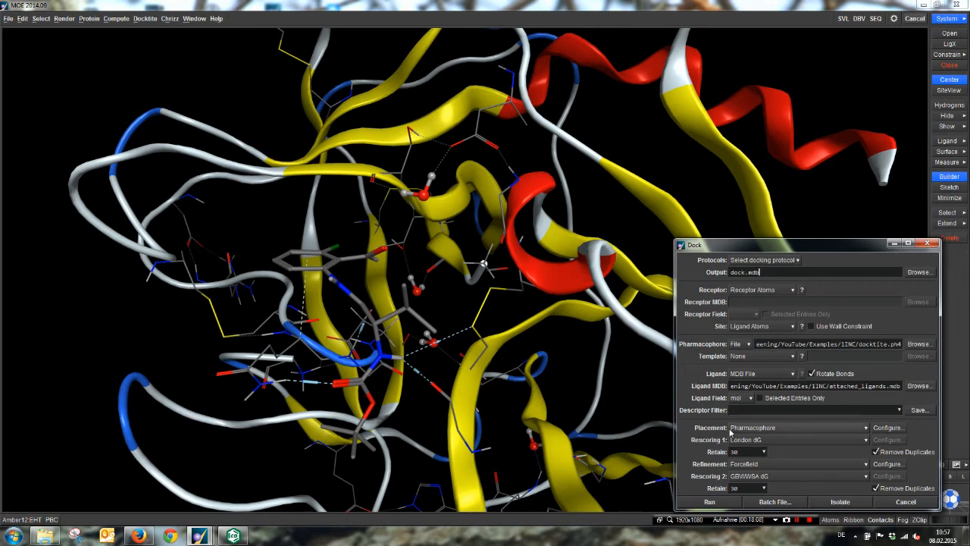
click(897, 428)
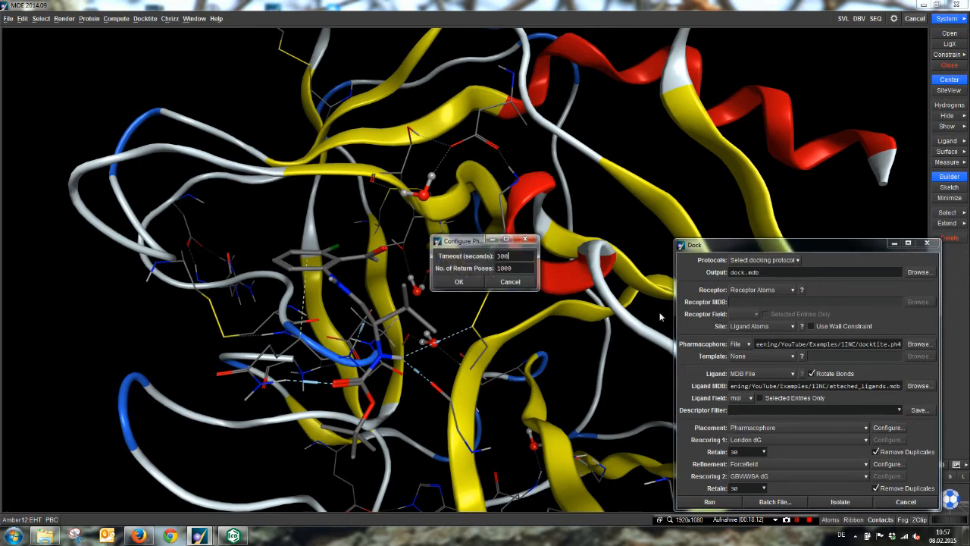
click(500, 267)
key(BackSpace)
text(5)
click(458, 282)
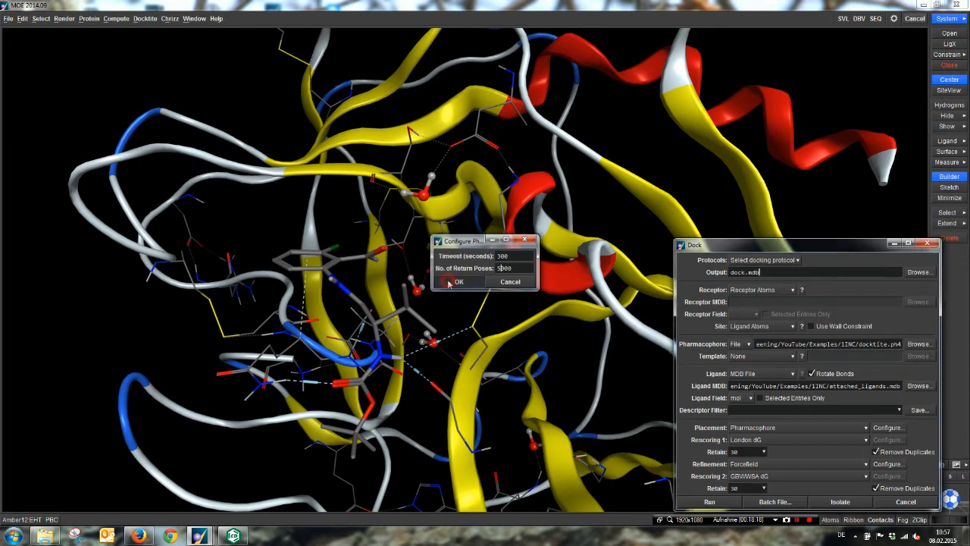
Step: Set the first rescoring function to Affinity dG, and retain 100 poses from it
click(740, 441)
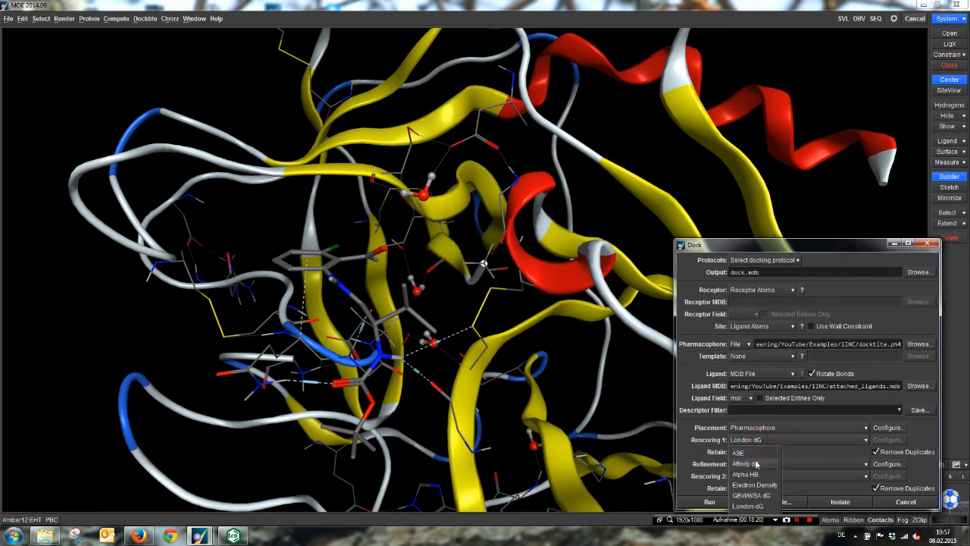
click(748, 451)
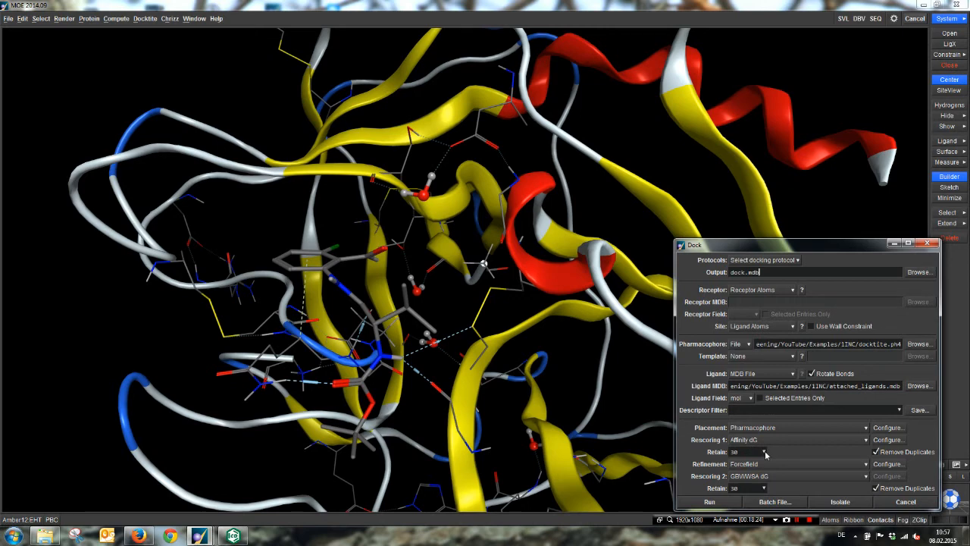
click(764, 453)
click(764, 463)
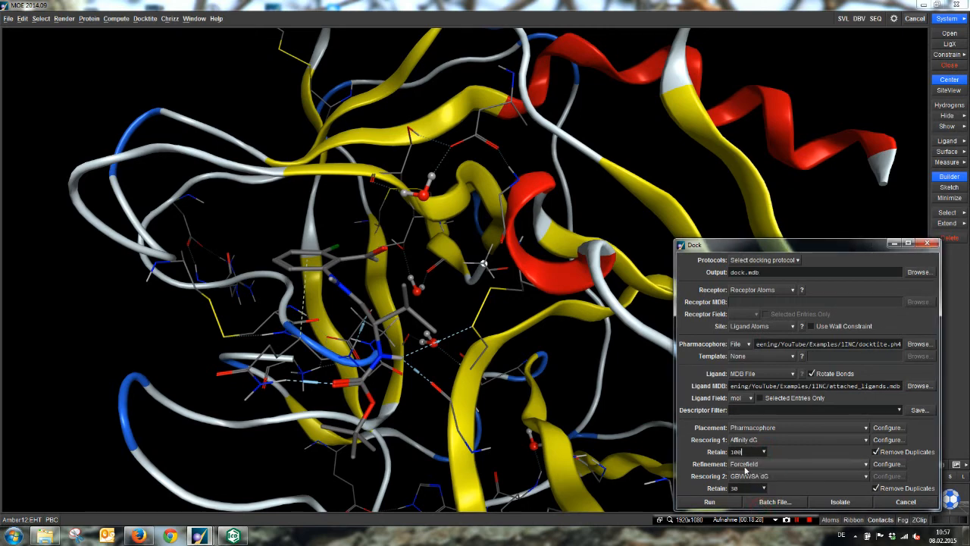
Step: Set the second rescoring function to Affinity dG, and retain 100 poses from it
click(746, 476)
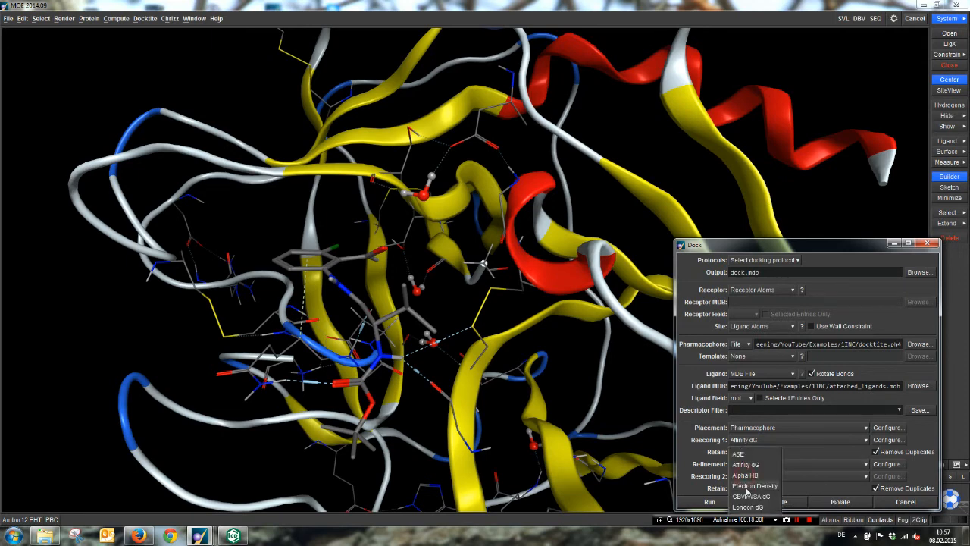
click(746, 464)
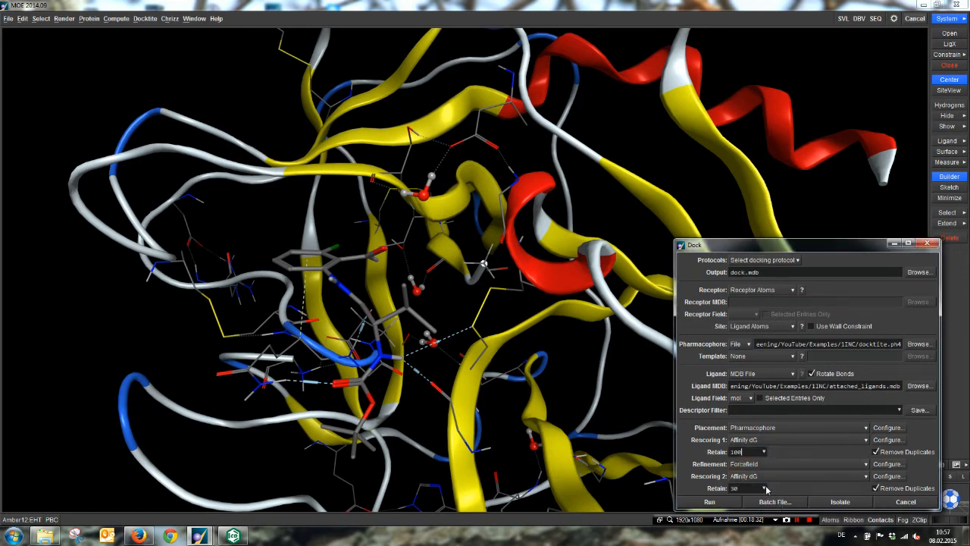
click(765, 488)
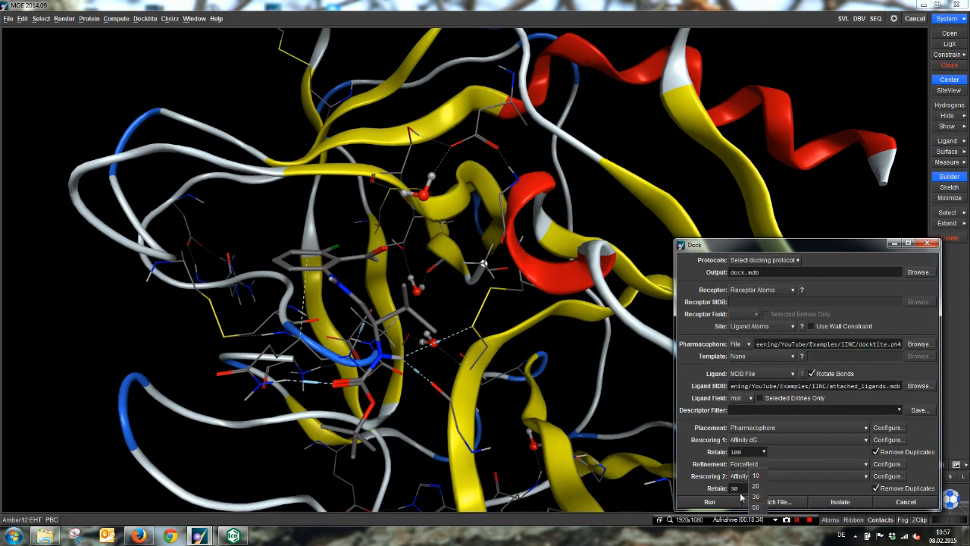
click(740, 489)
drag(747, 489, 717, 491)
text(1)
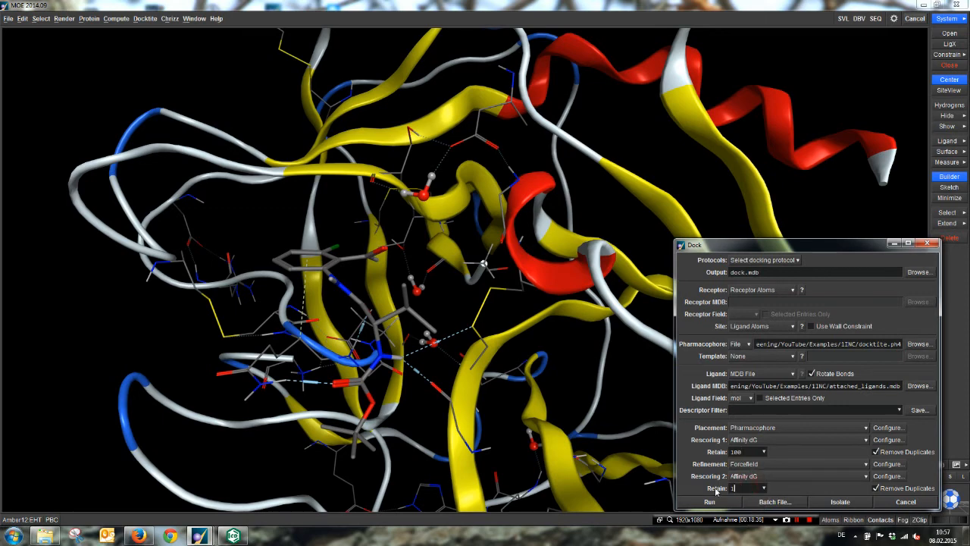
text(00)
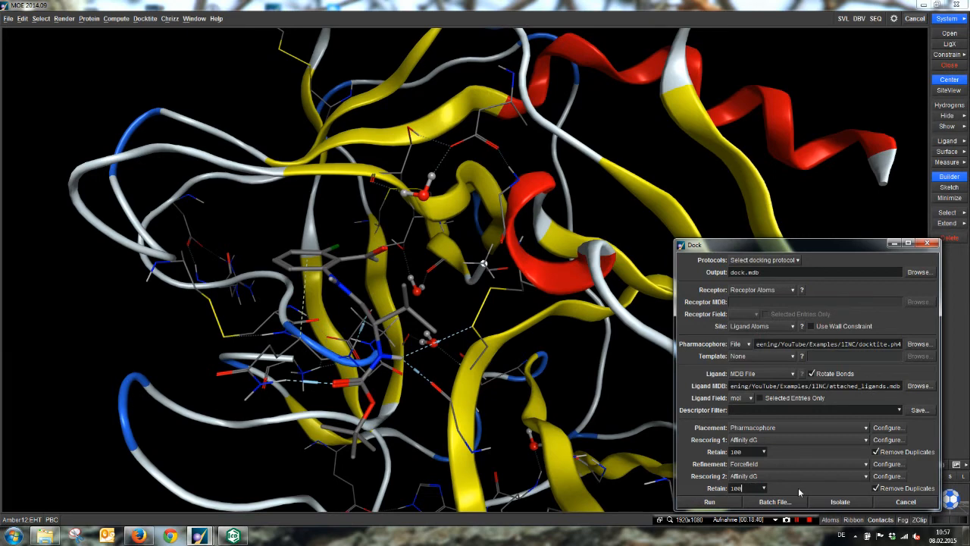
Step: Edit the force constant of the pharmacophore restraint in the Forcefield refinement settings, and accept the configuration
click(886, 465)
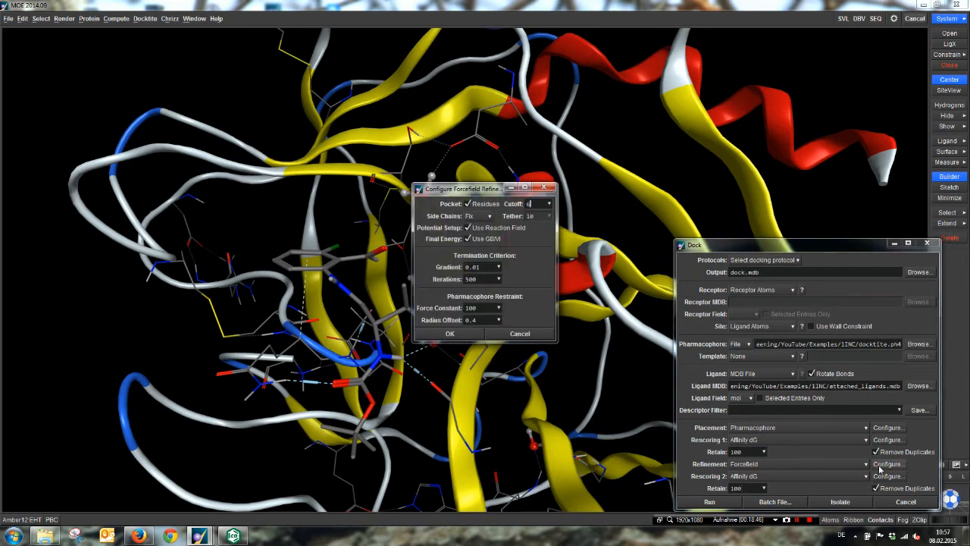
click(488, 307)
key(BackSpace)
text(0)
text(5)
click(457, 333)
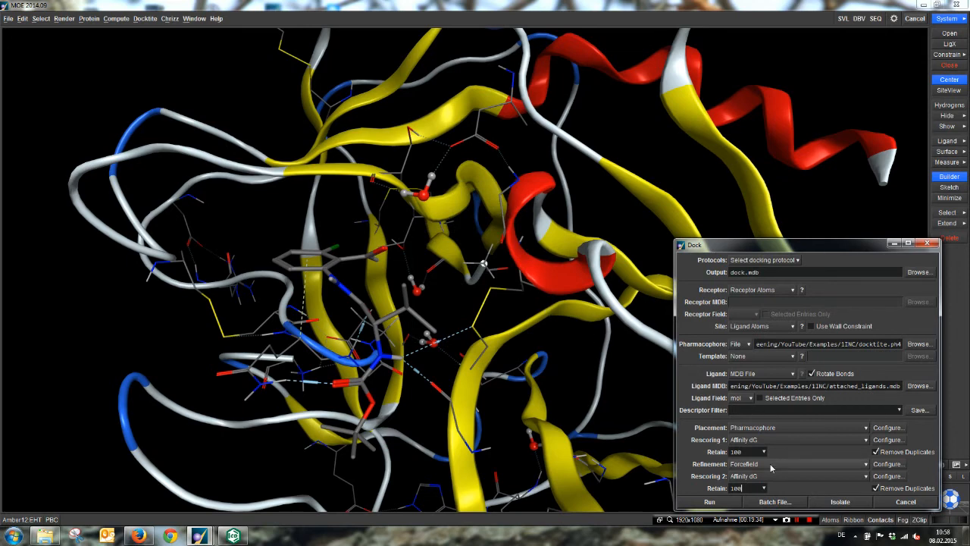
Step: Run the docking, follow its progress in an enlarged SVL Commands window, and minimise that window
click(710, 502)
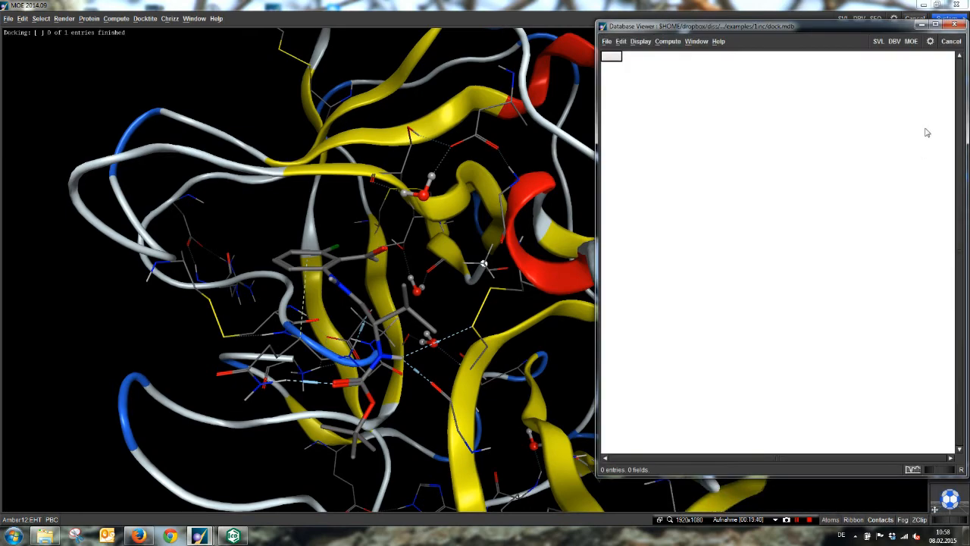
click(878, 40)
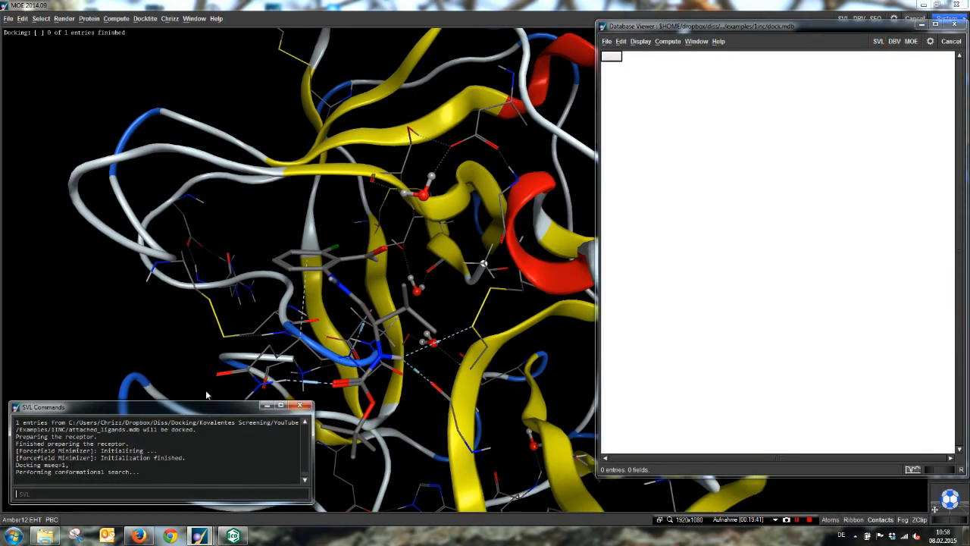
drag(206, 402, 210, 232)
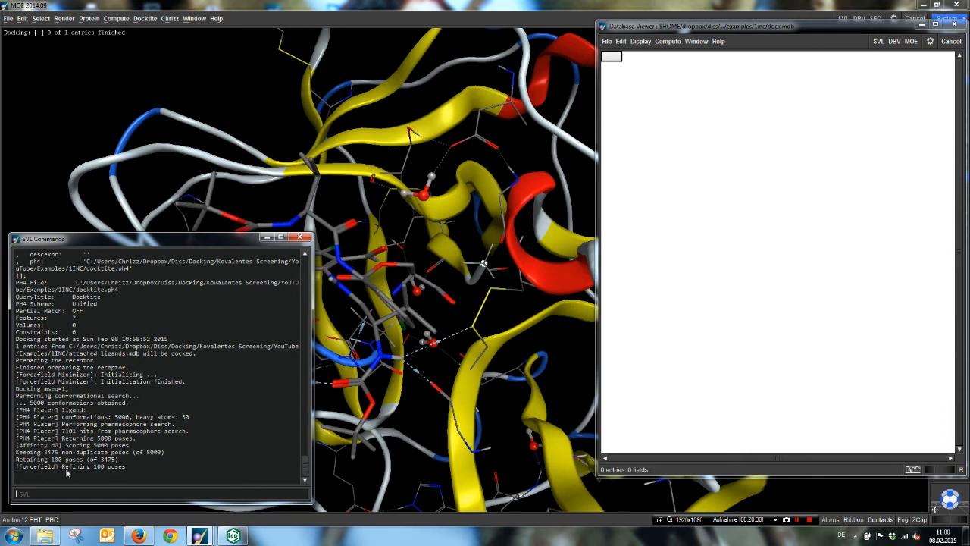
click(265, 238)
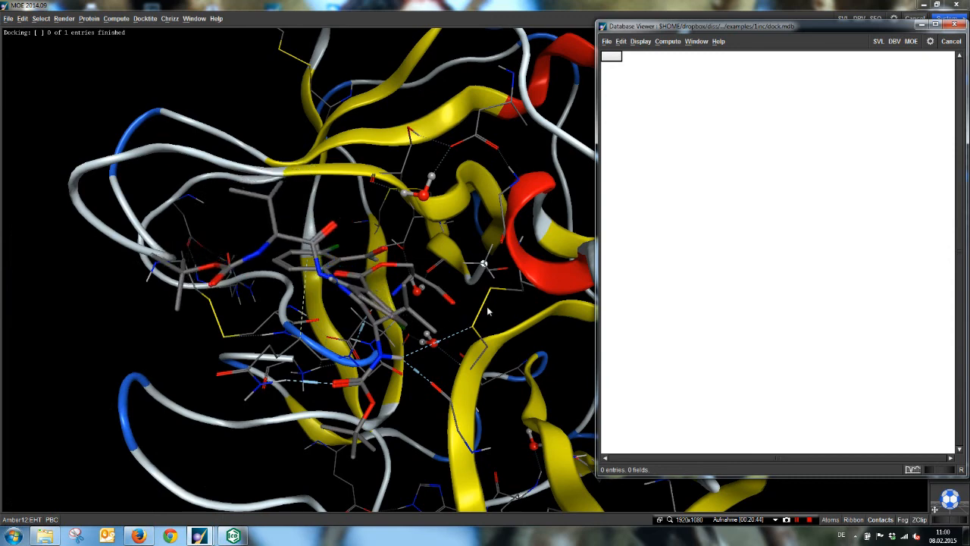
middle_drag(486, 311, 413, 282)
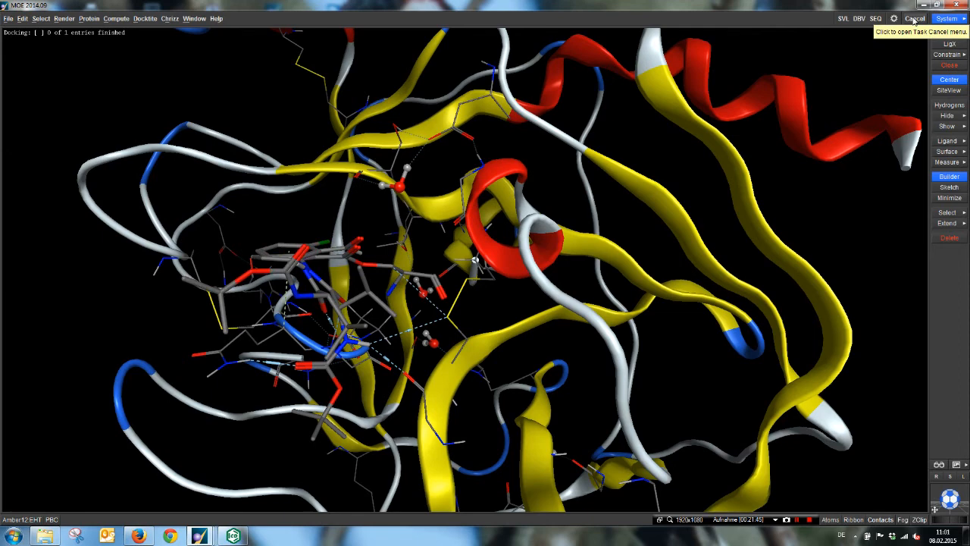
Step: Cancel the running Dock task, and clear all molecular data with graphics objects deleted and the view reset
click(914, 19)
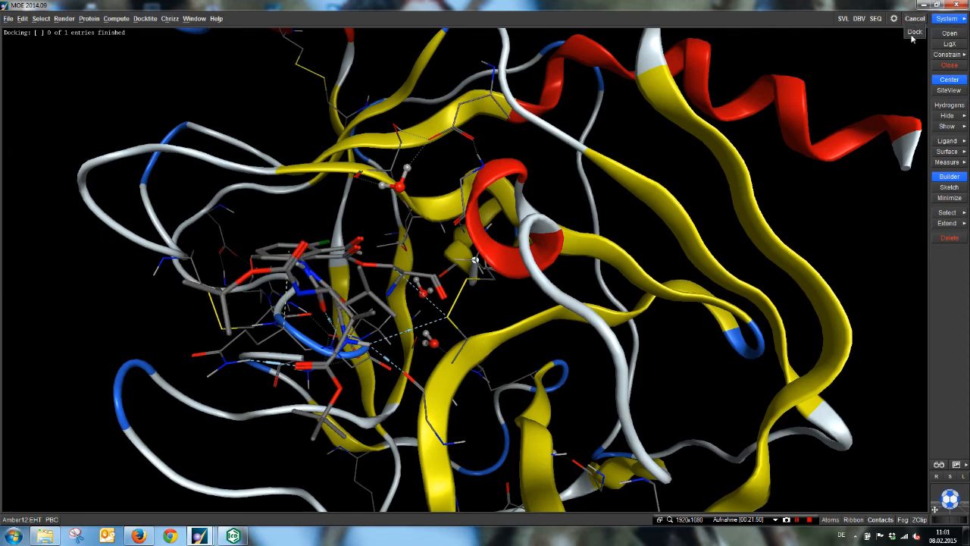
click(914, 32)
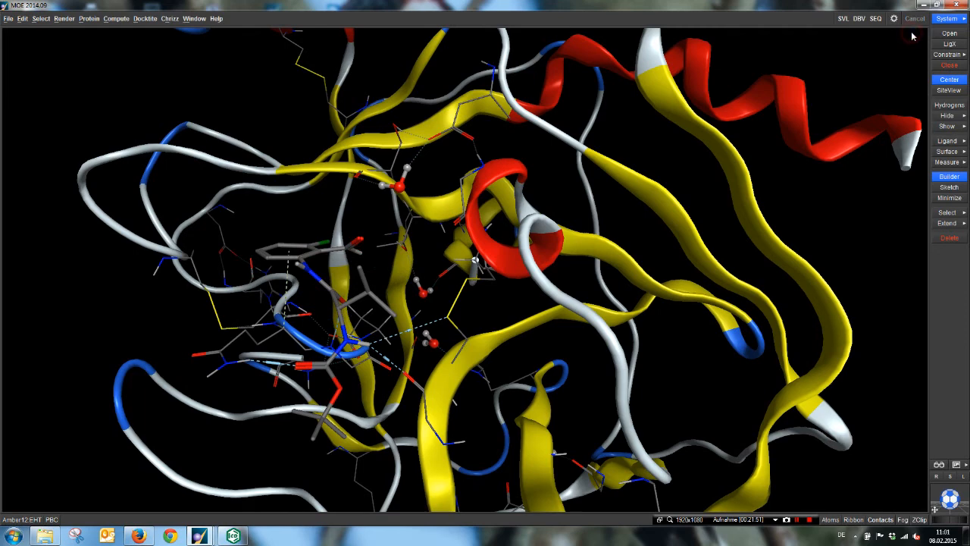
click(949, 65)
click(457, 296)
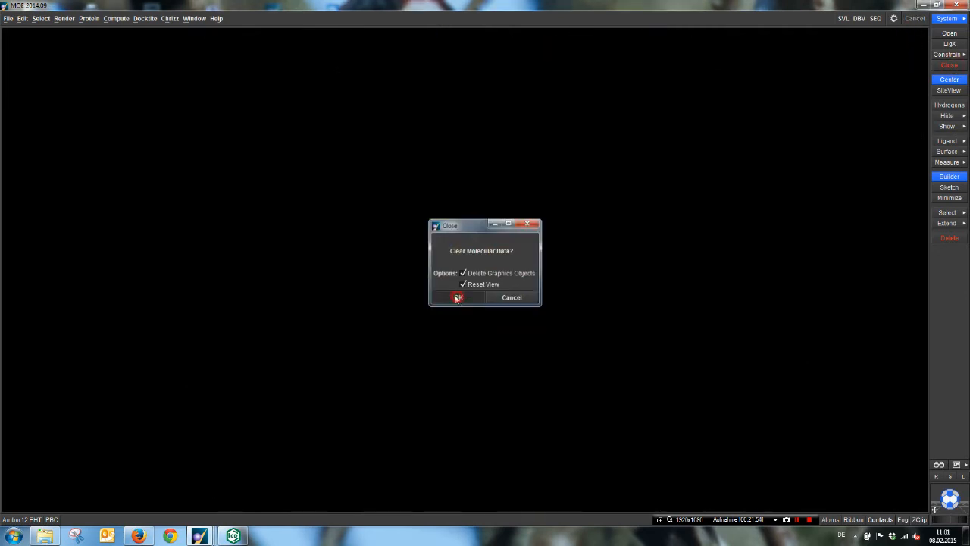
Step: Switch to Windows Explorer and delete dock.mdb from the 1INC folder, closing the Database Viewer windows that keep it in use
click(45, 536)
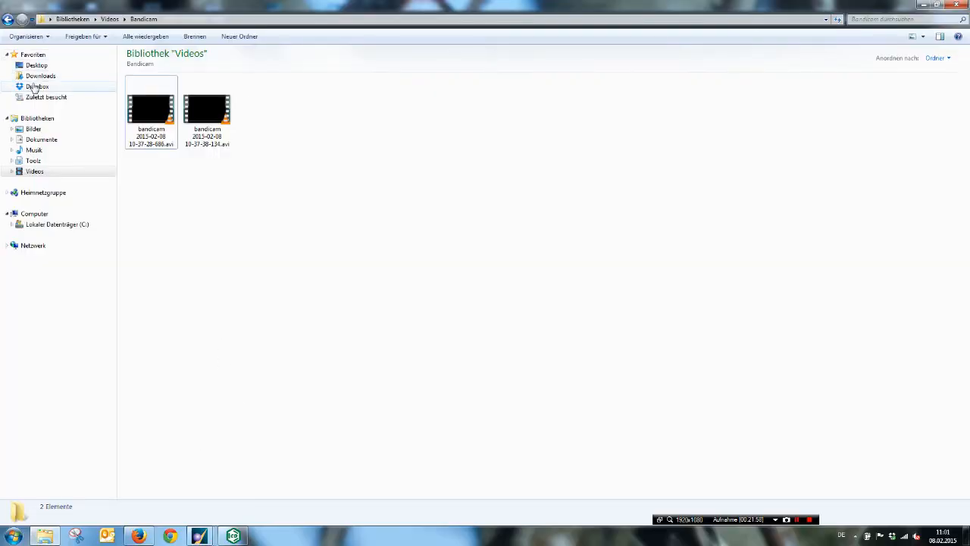
click(7, 20)
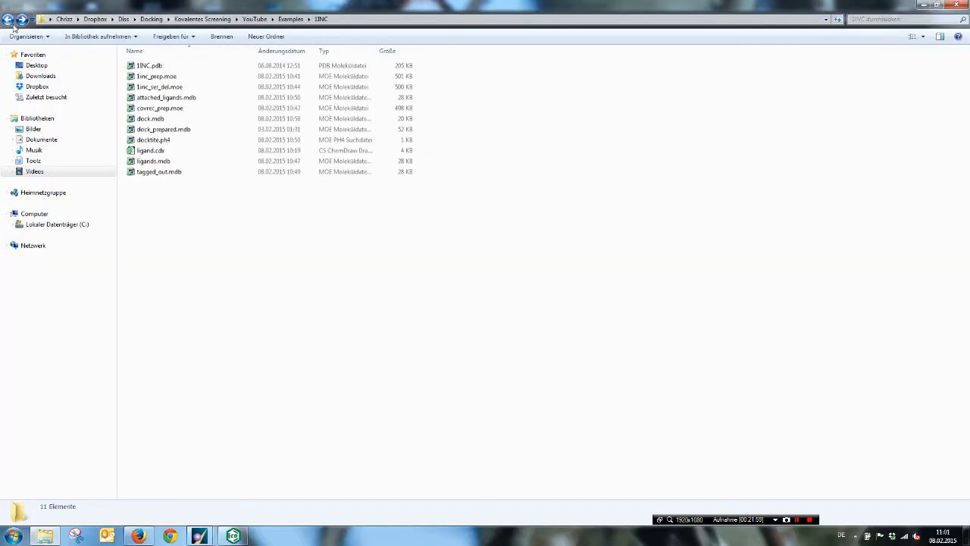
click(161, 119)
key(Delete)
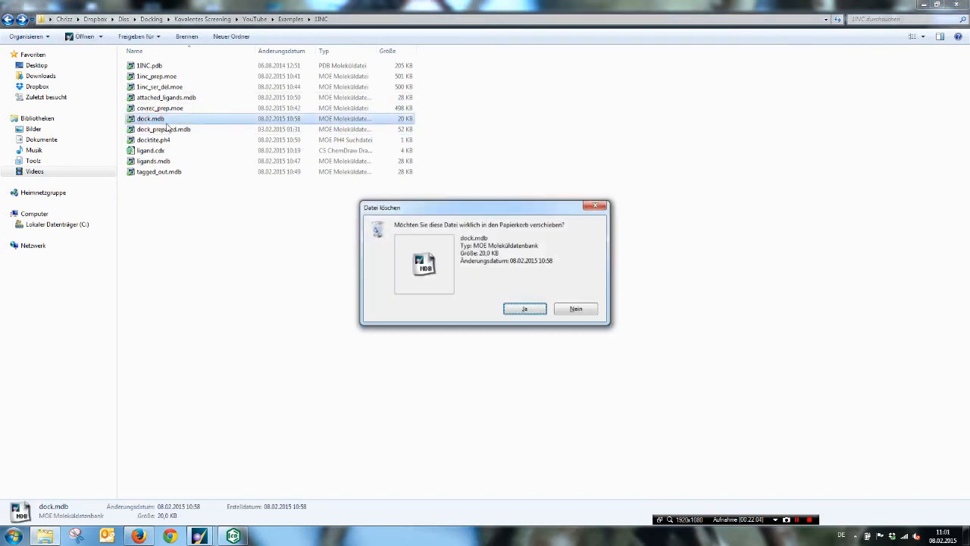
key(Return)
mouse_move(198, 536)
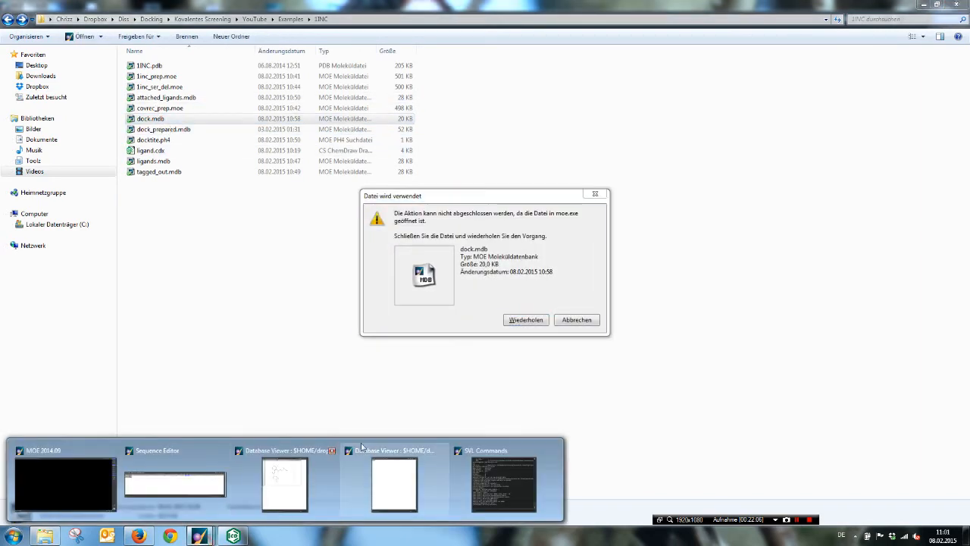
click(441, 453)
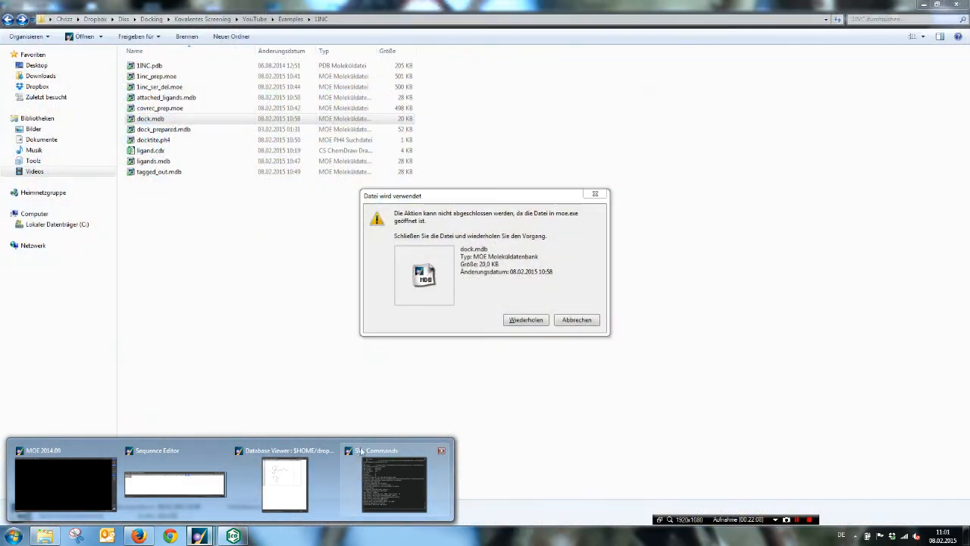
click(333, 451)
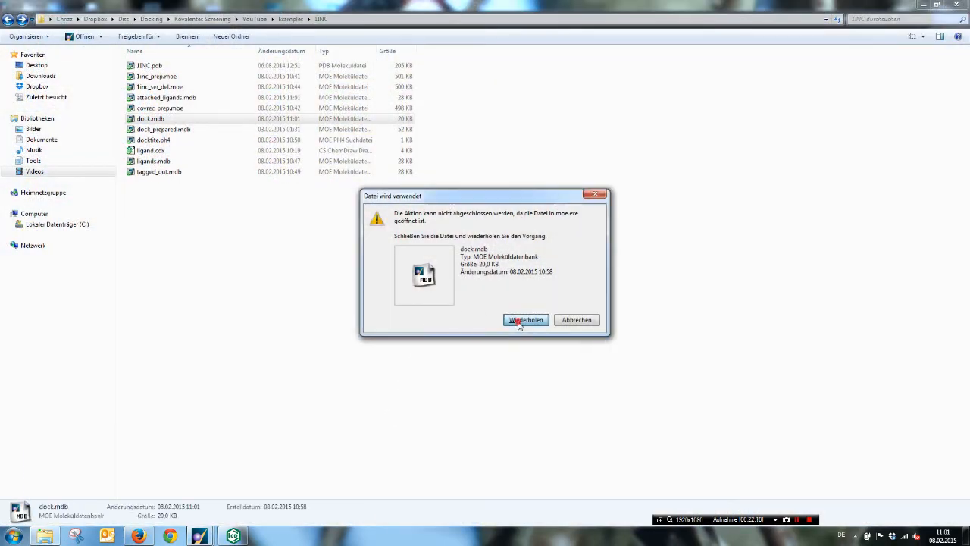
click(515, 319)
Step: Rename the file dock_prepared.mdb in the 1INC folder as dock.mdb
click(173, 119)
click(174, 121)
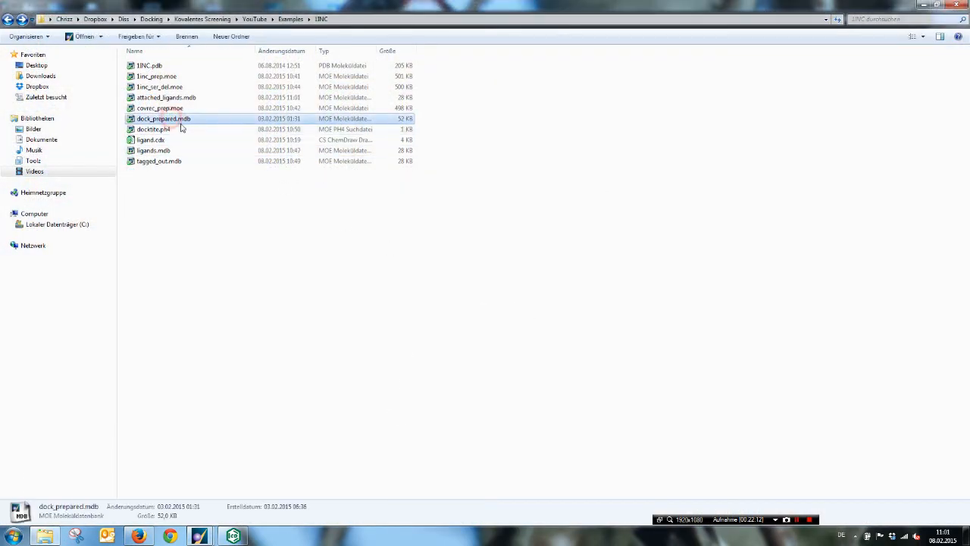
key(BackSpace)
key(BackSpace)
key(BackSpace)
key(BackSpace)
key(BackSpace)
key(BackSpace)
key(BackSpace)
key(BackSpace)
key(BackSpace)
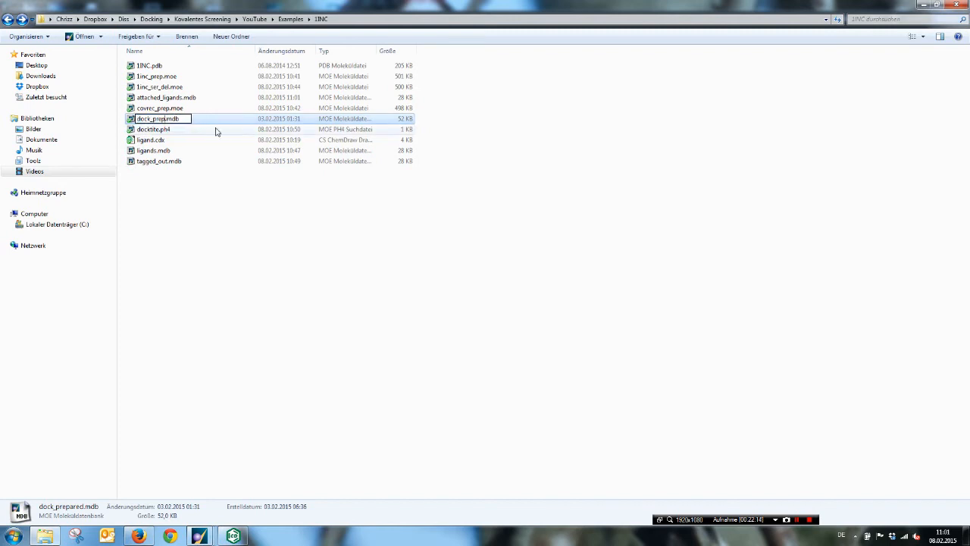
key(Return)
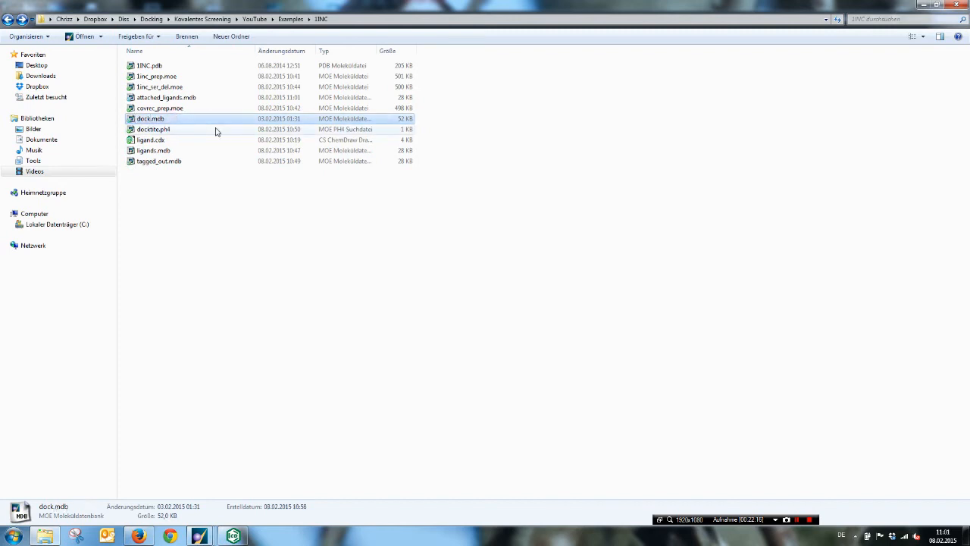
click(182, 224)
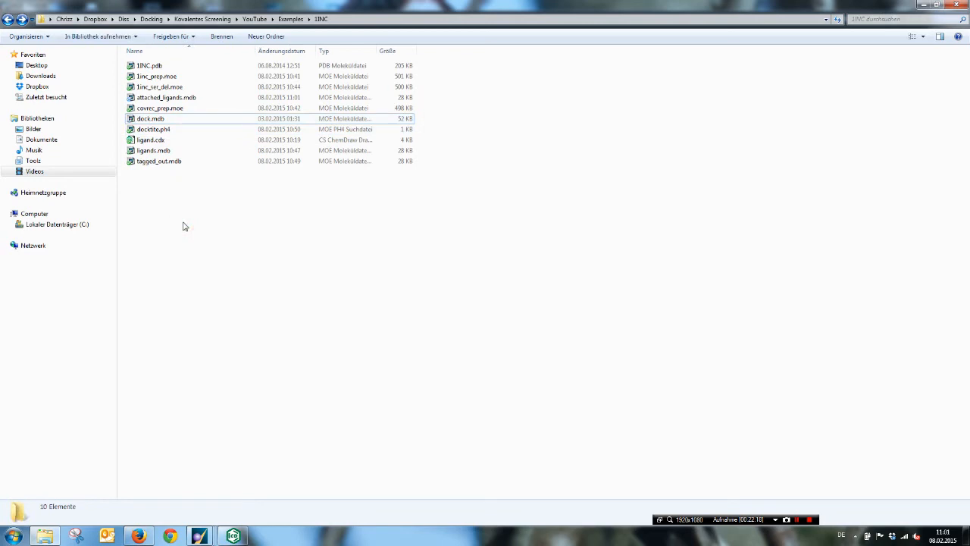
Step: Open dock.mdb from the 1INC folder, widen its Database Viewer to review all score columns and entries, and minimise the window
click(149, 119)
click(923, 5)
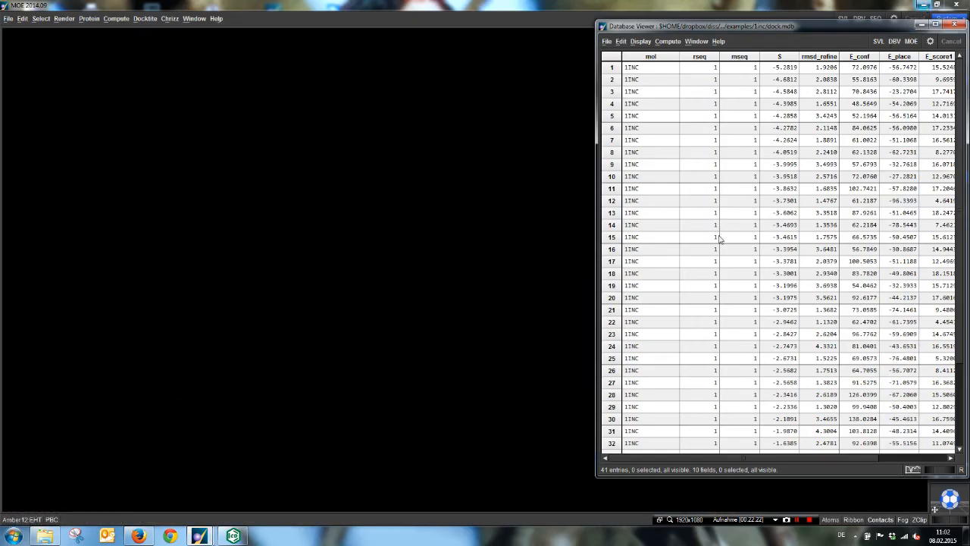
drag(593, 255, 243, 248)
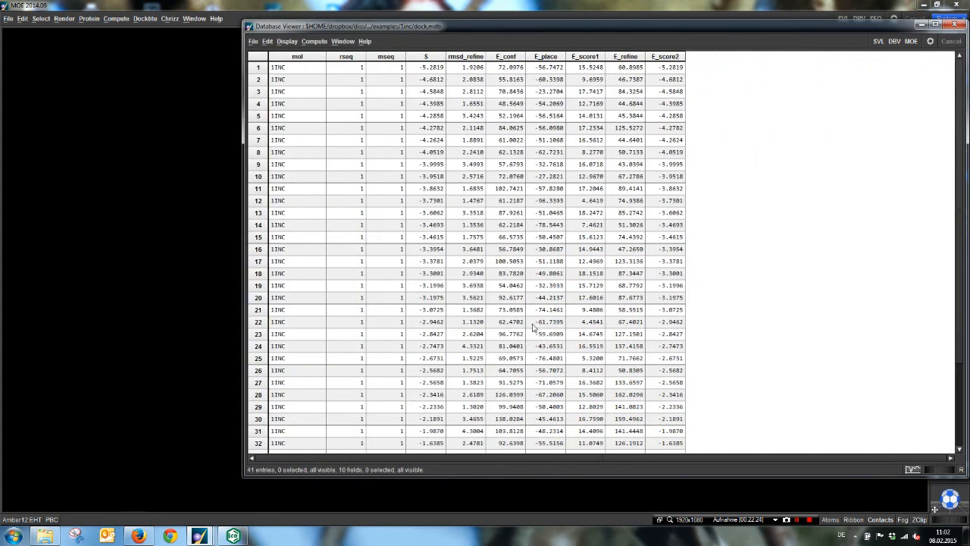
scroll(392, 195, down, 3)
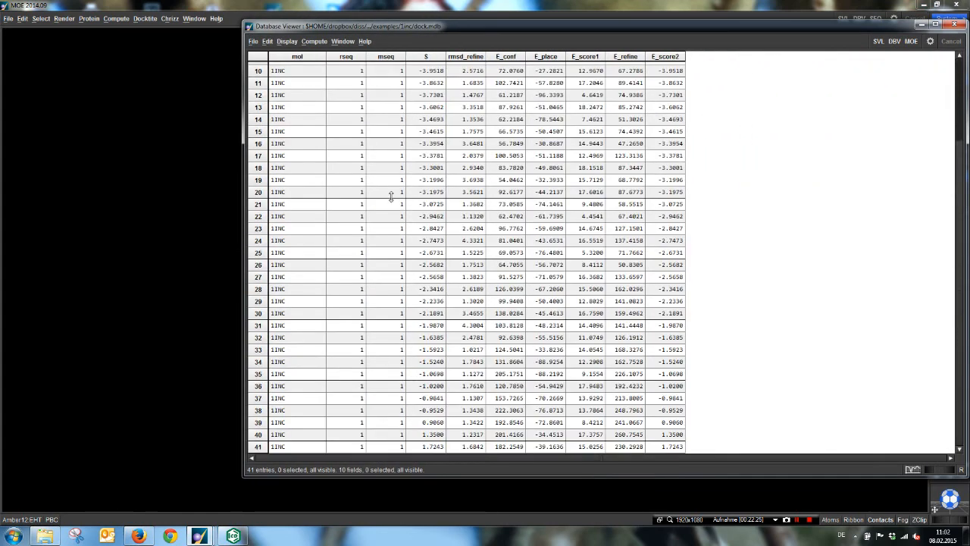
scroll(259, 449, up, 3)
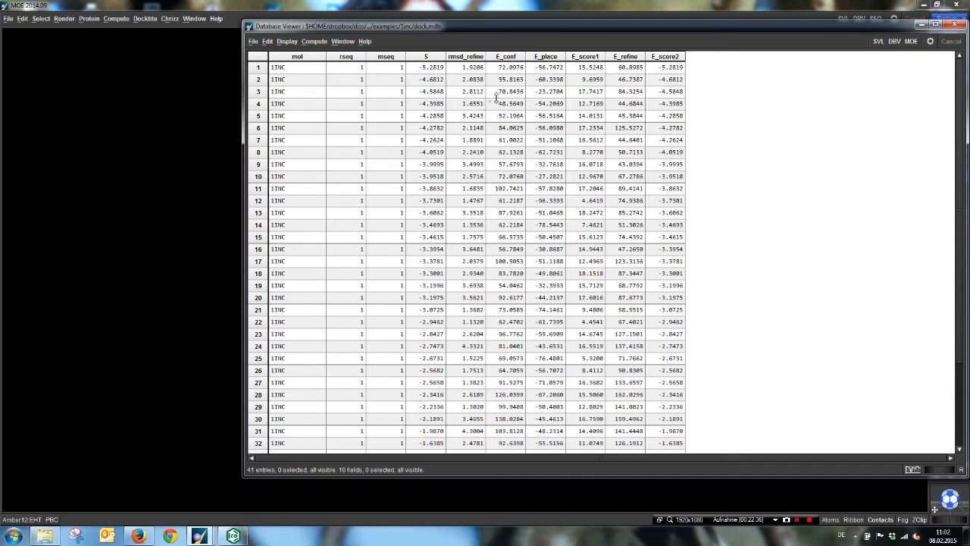
click(923, 27)
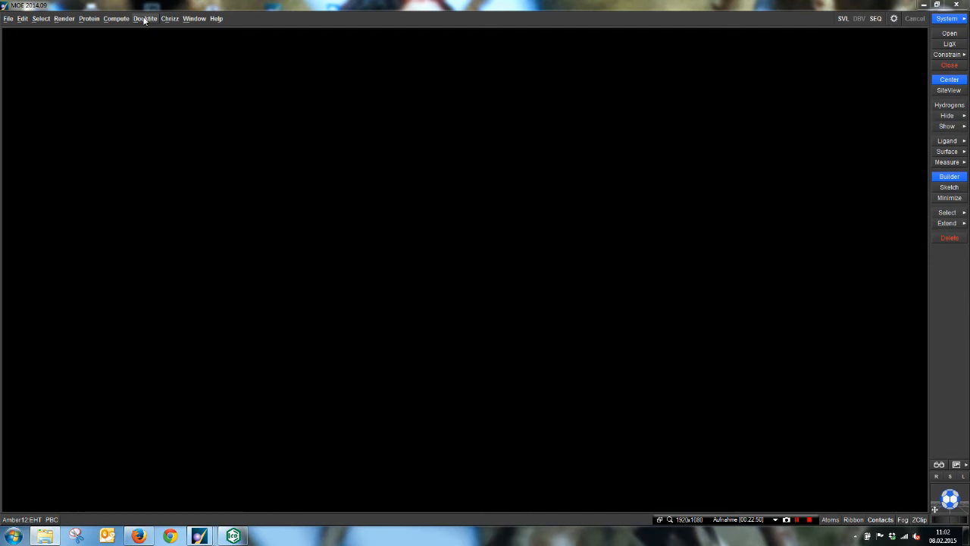
Step: Run DOCKTITE Step 4: Sidechain Cleavage with dock.mdb as the input file and cleaved.mdb as the output file
click(144, 19)
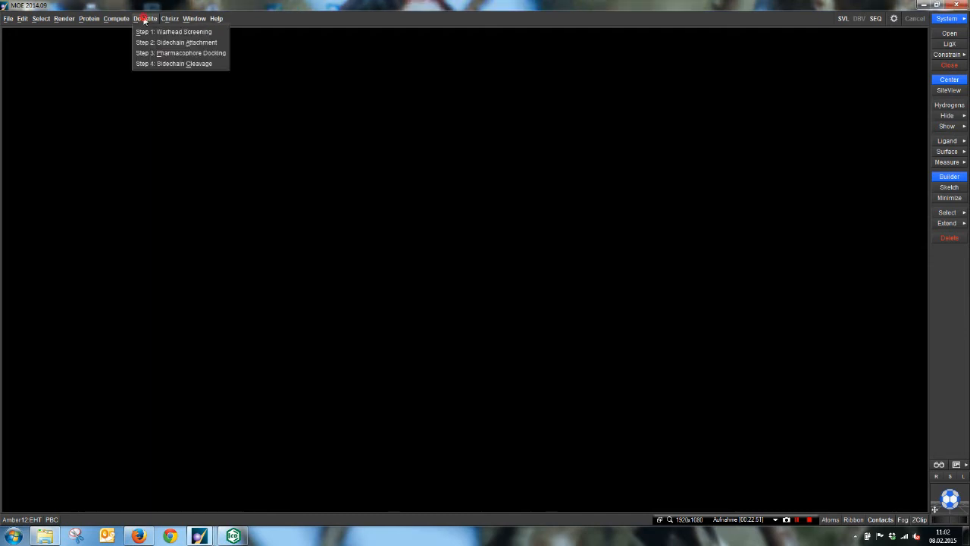
click(155, 65)
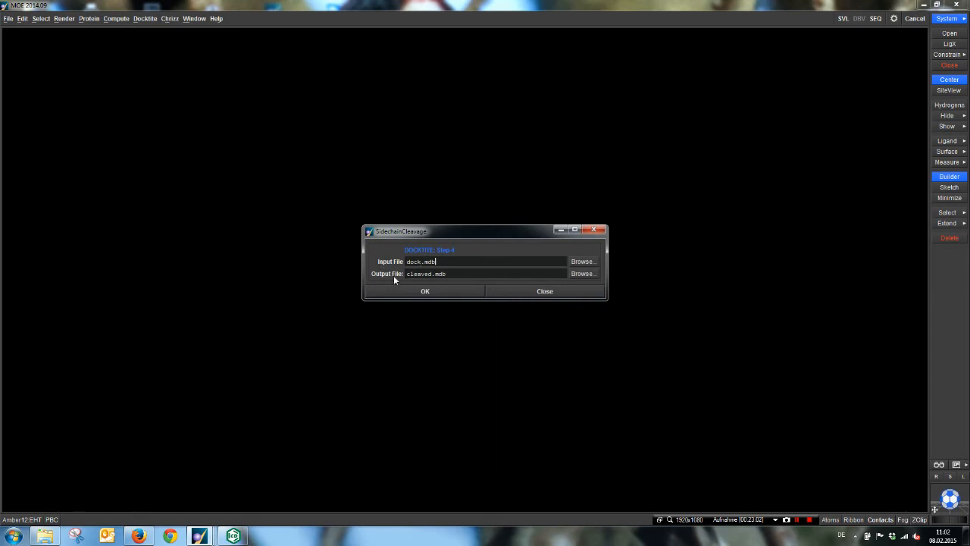
click(410, 291)
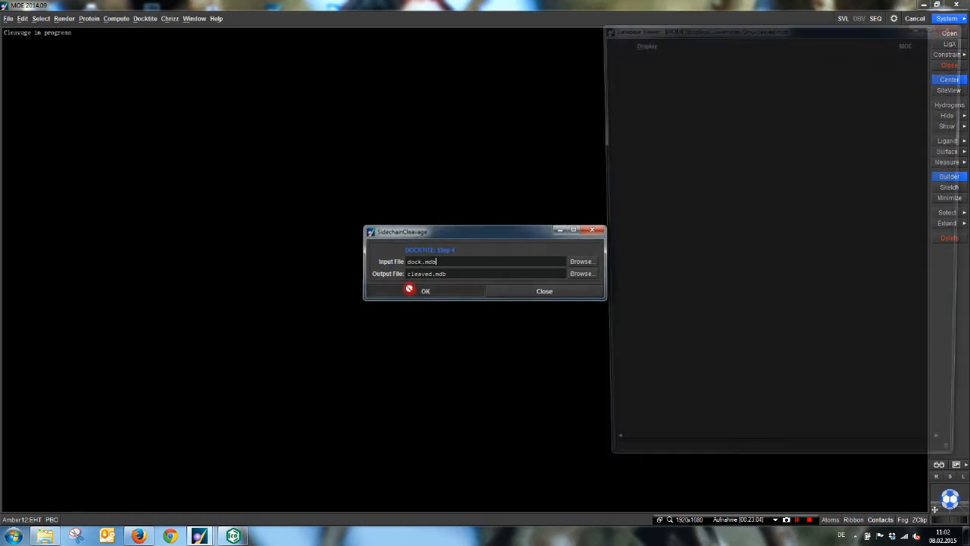
click(472, 290)
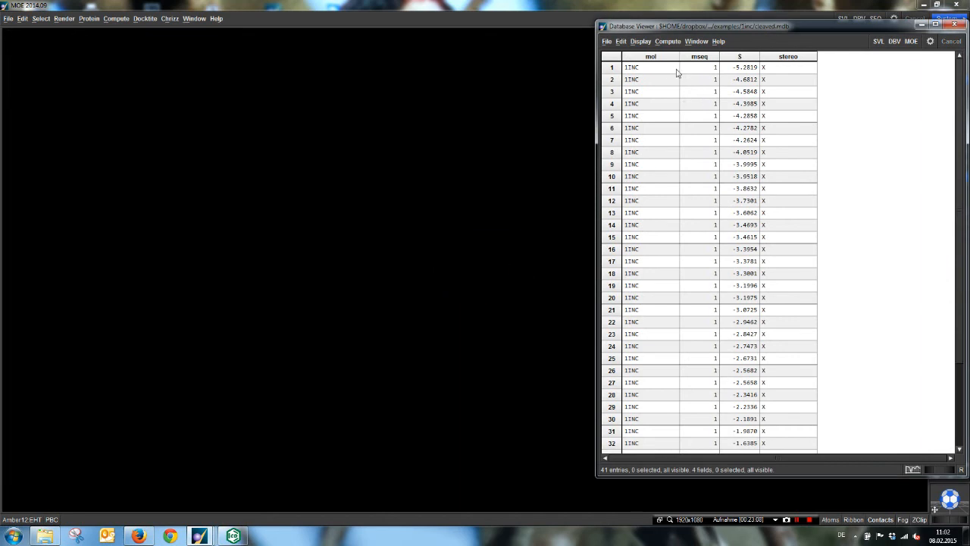
Step: Enlarge the molecule cells in cleaved.mdb and inspect the first entry's cleaved ligand in 3D
middle_drag(663, 69, 749, 127)
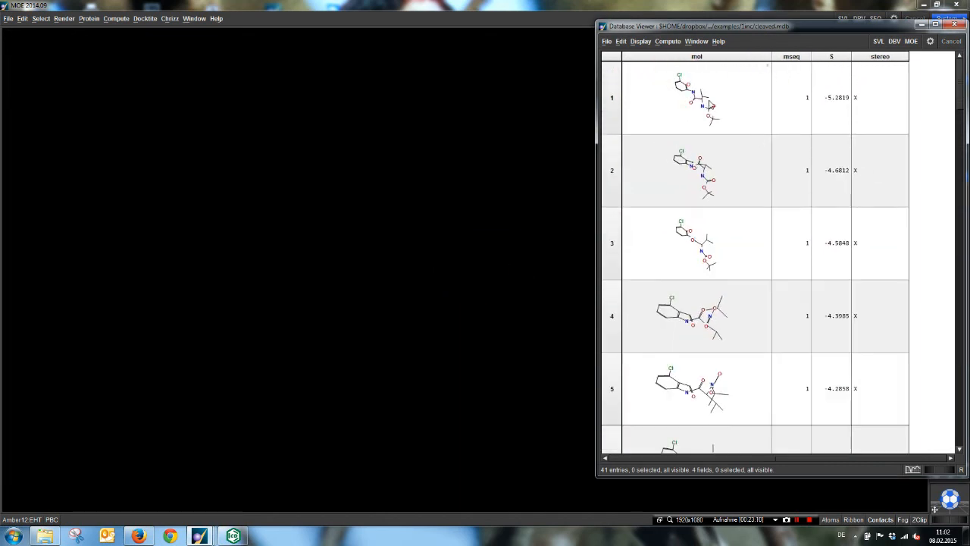
double_click(701, 94)
click(354, 322)
middle_drag(354, 322, 423, 191)
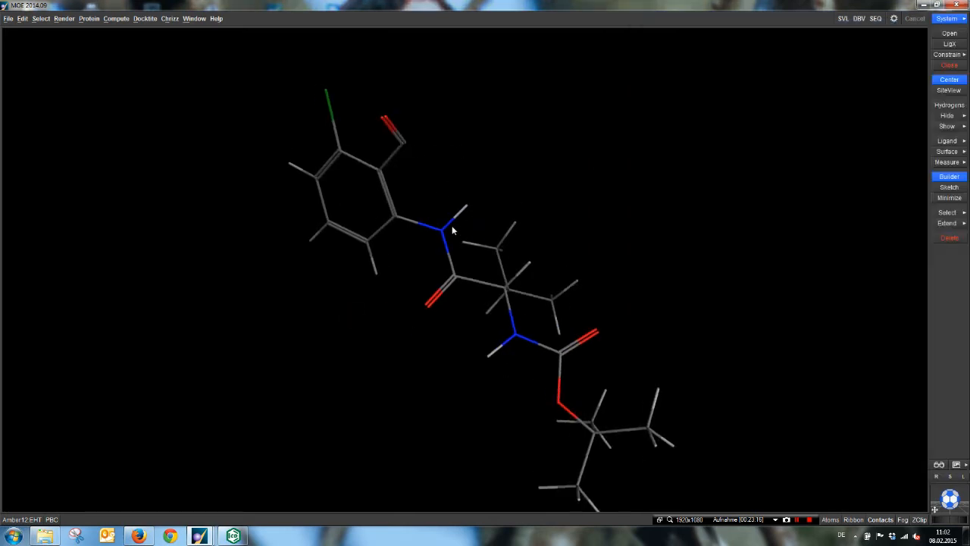
middle_drag(453, 229, 472, 196)
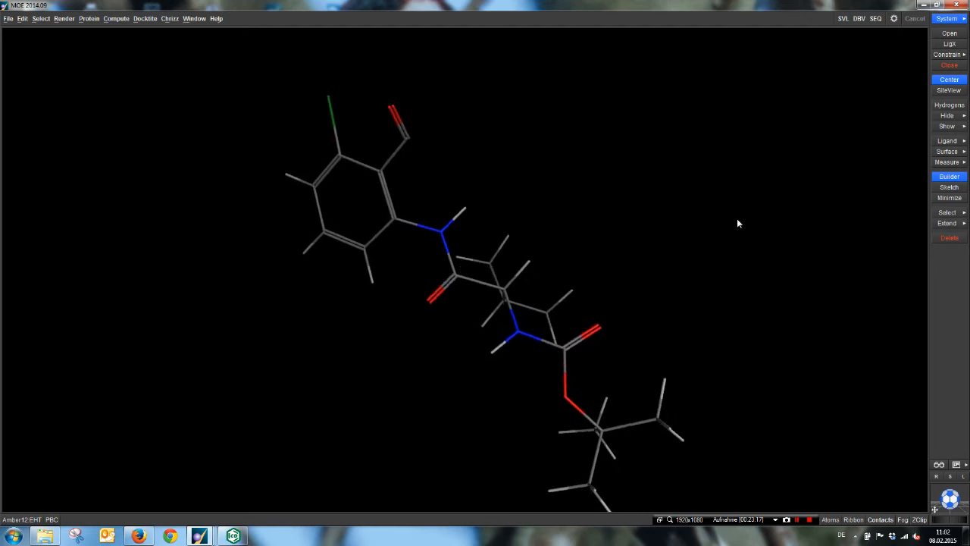
Step: Clear the cleaved ligand from the system and load the prepared complex 1inc_prep.moe
click(956, 67)
click(457, 298)
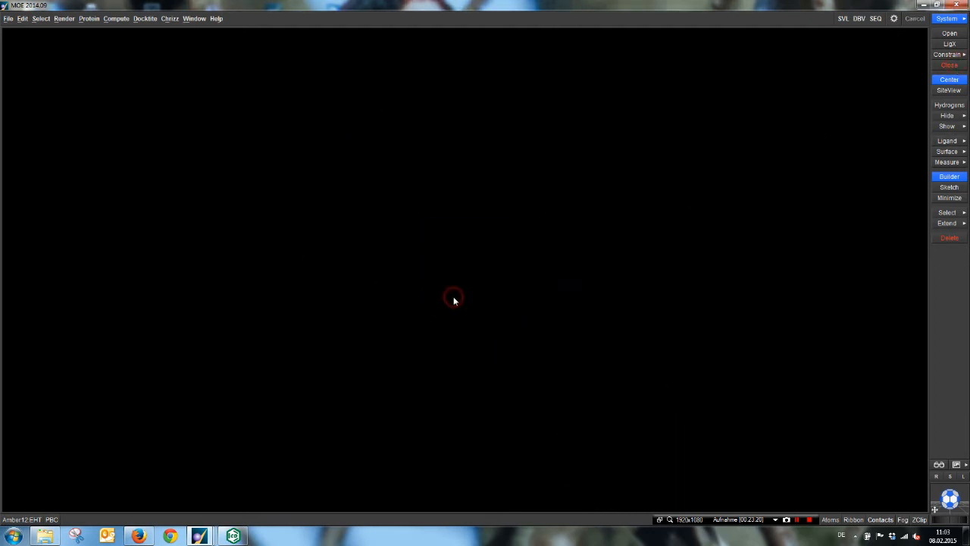
click(8, 20)
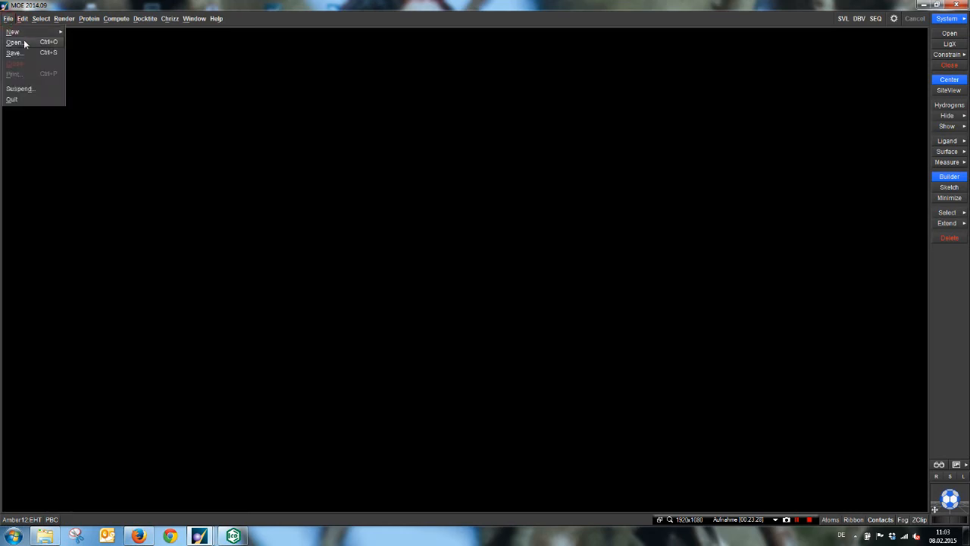
click(22, 41)
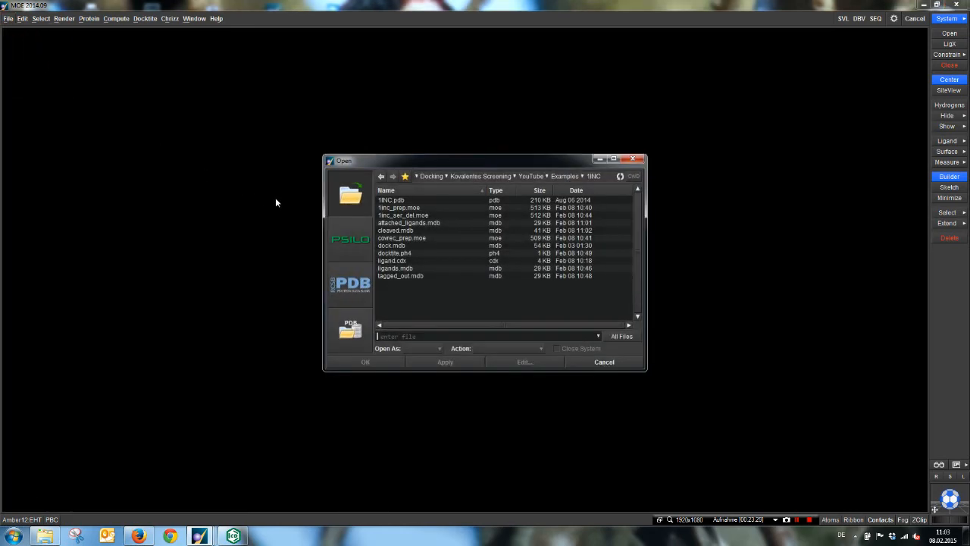
double_click(403, 206)
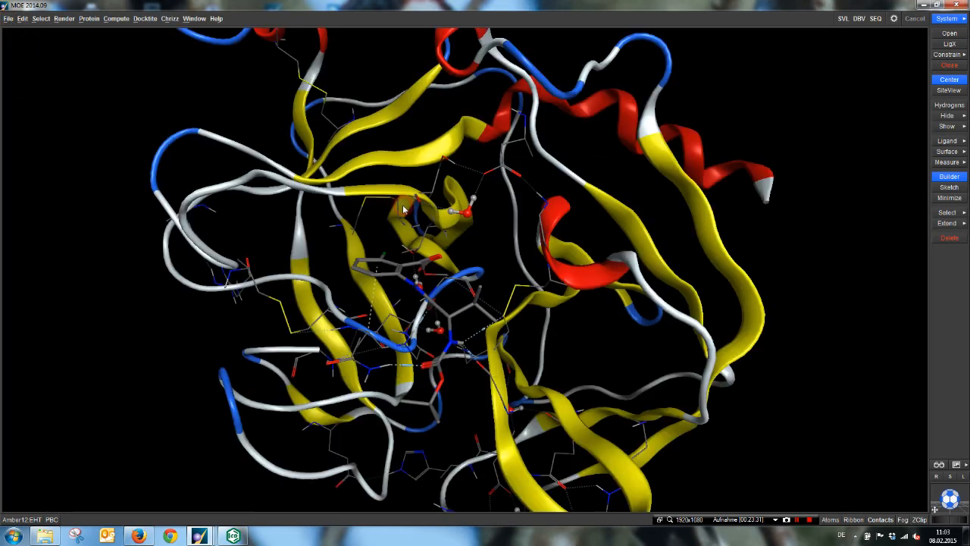
Step: Select the ligand in the complex, invert the selection, and delete all other atoms to keep only the reference ligand
double_click(400, 279)
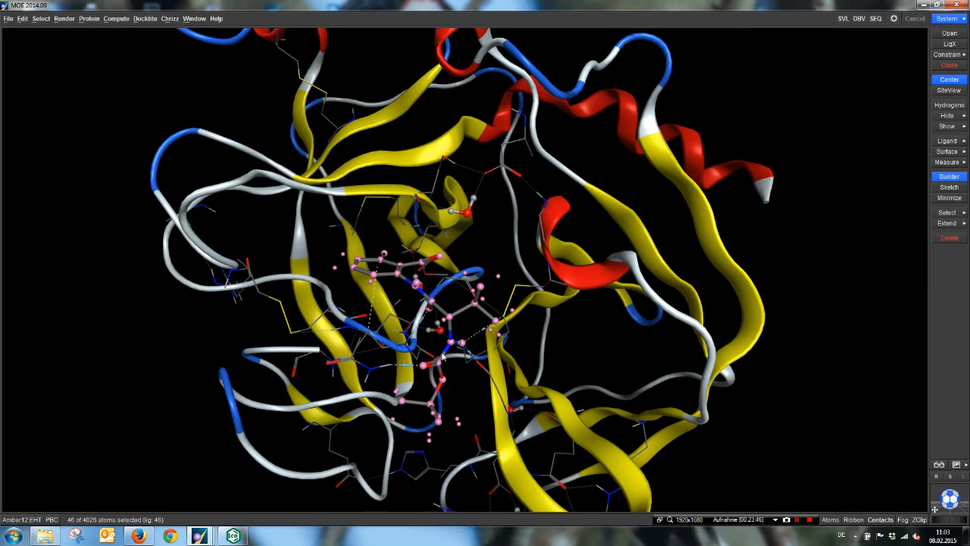
click(947, 213)
click(915, 218)
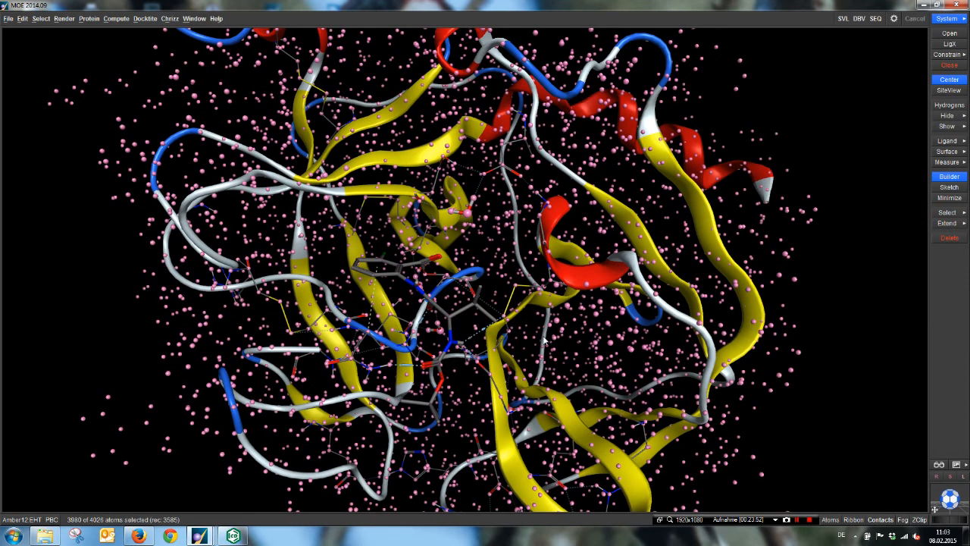
click(949, 238)
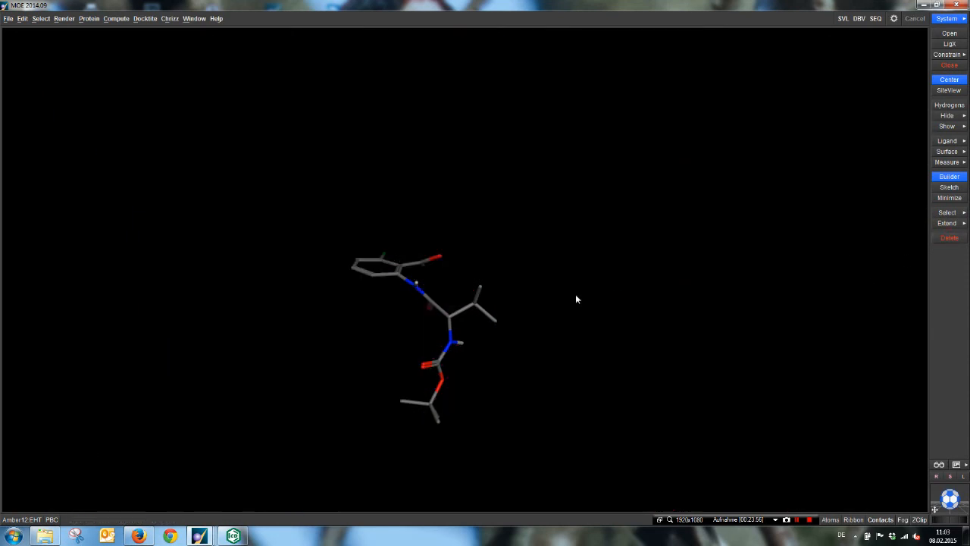
scroll(576, 295, down, 2)
middle_drag(576, 295, 539, 290)
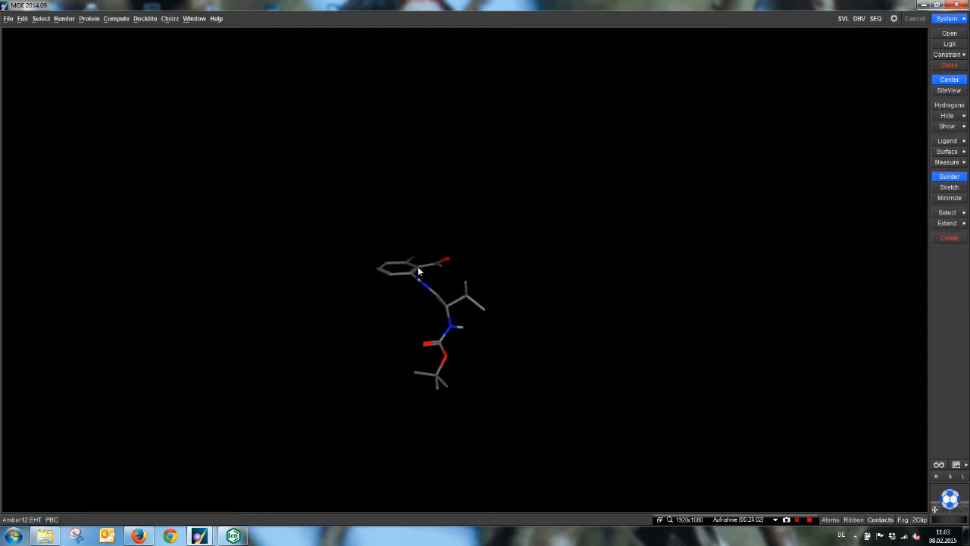
Step: Calculate the Mol RMSD of the placements in cleaved.mdb, with All Atoms in the system as the reference
mouse_move(199, 536)
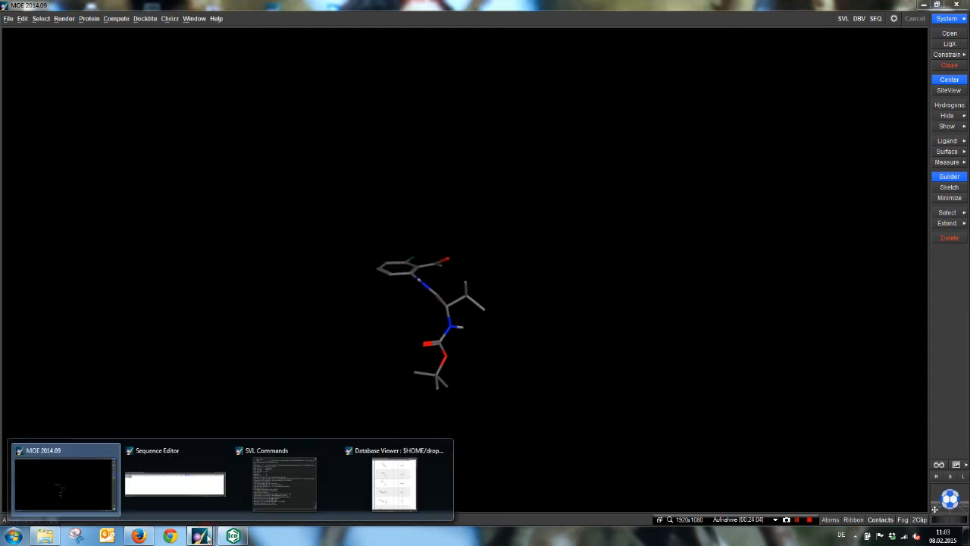
click(260, 318)
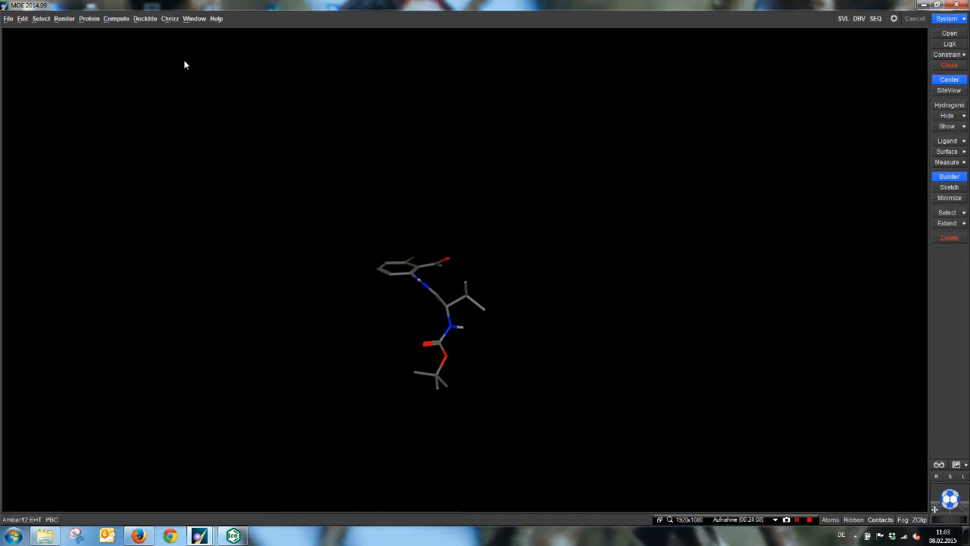
click(170, 19)
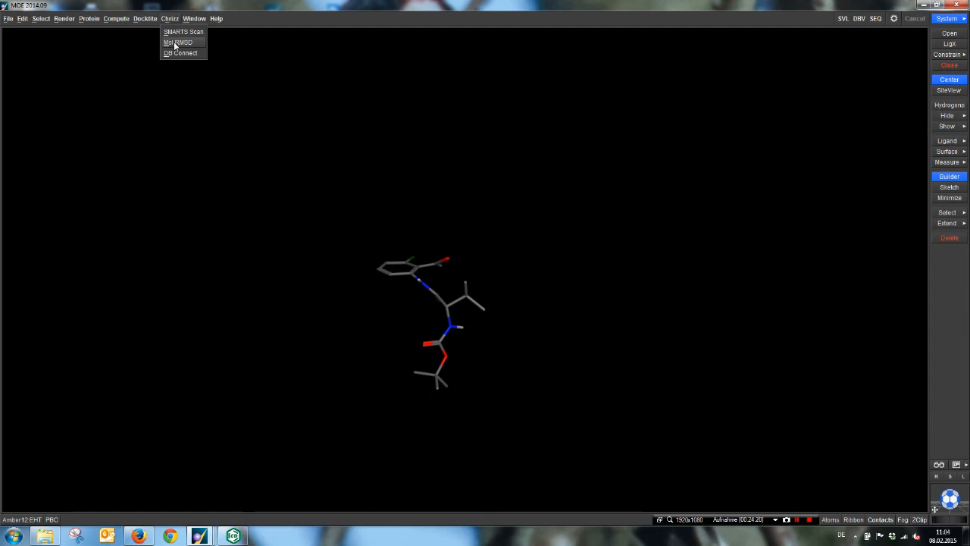
click(174, 43)
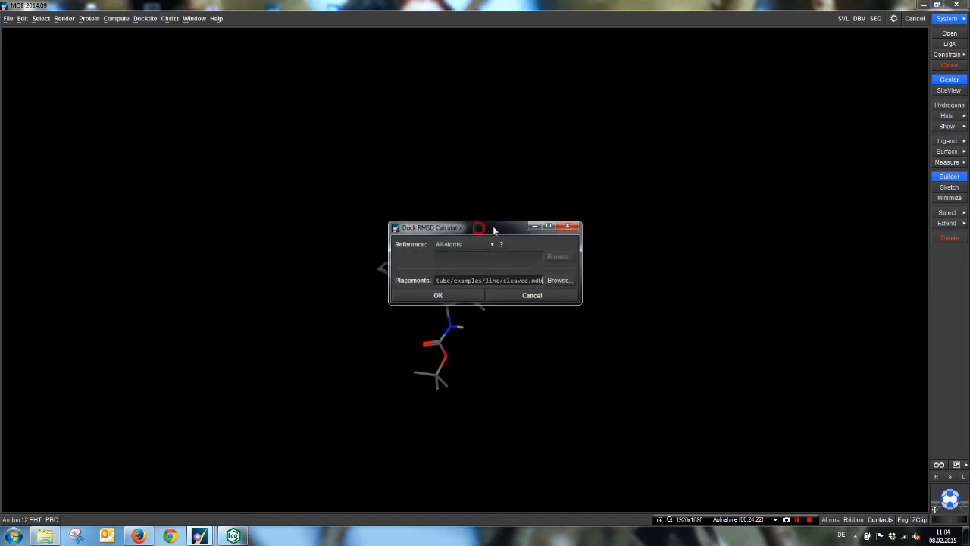
drag(493, 226, 666, 218)
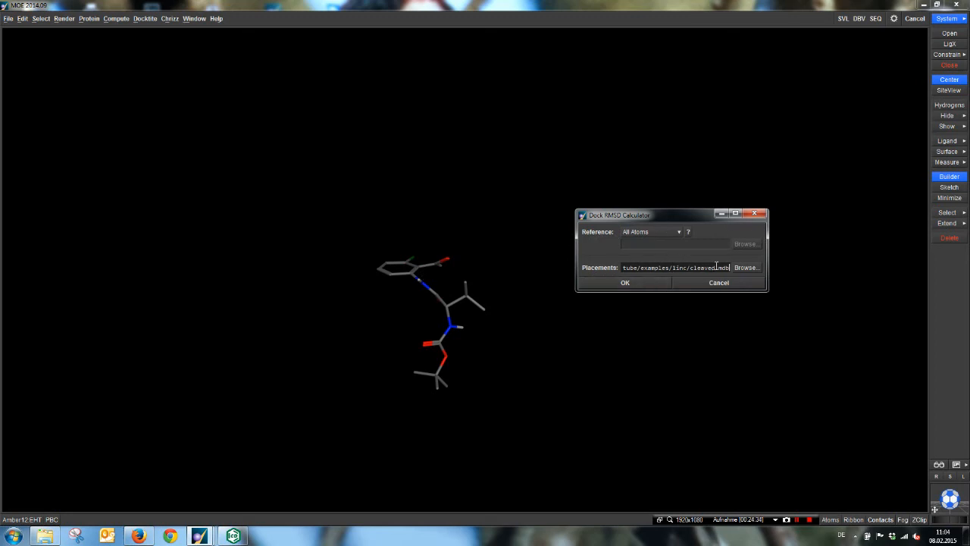
drag(689, 268, 733, 267)
click(652, 281)
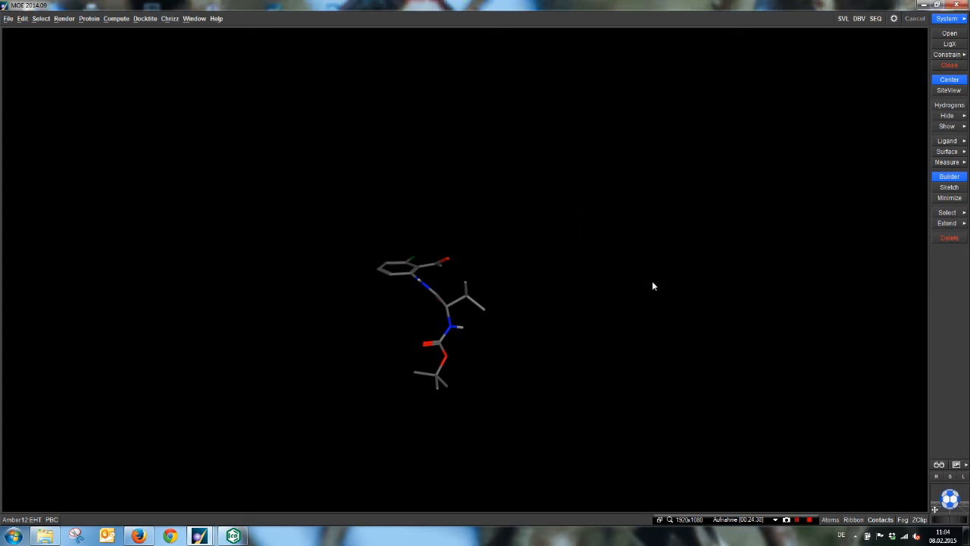
Step: Sort all entries of cleaved.mdb in ascending order of RMSD, and arrange its Database Viewer over half of the screen
mouse_move(233, 535)
click(403, 492)
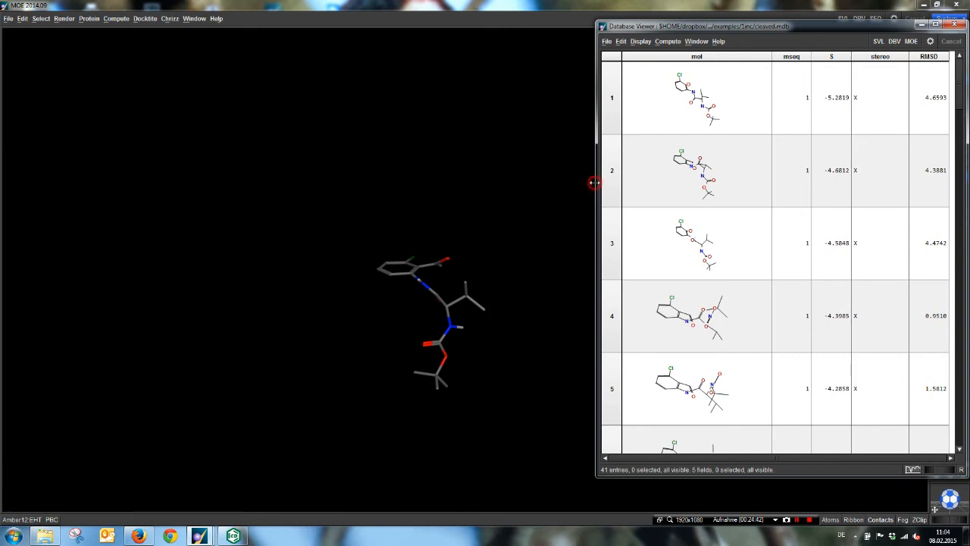
drag(594, 183, 485, 191)
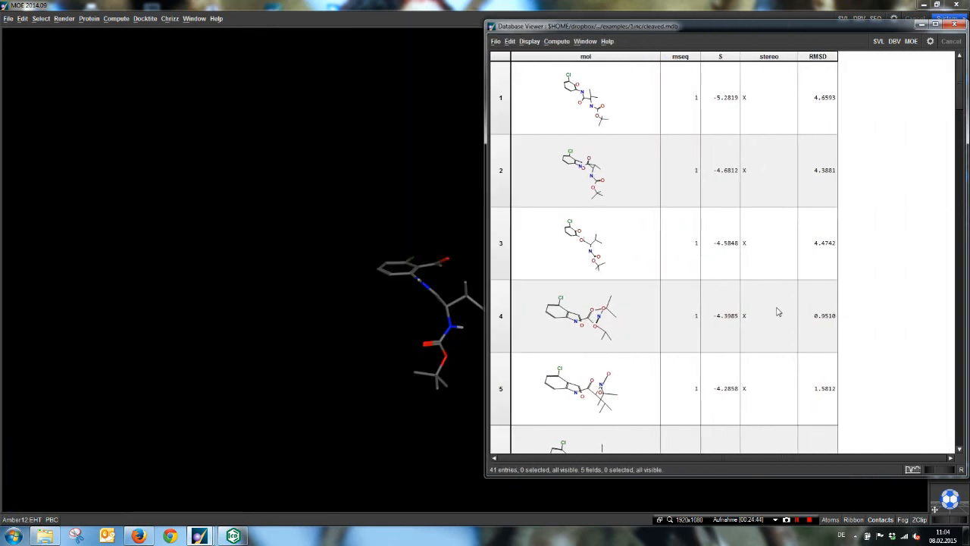
right_click(832, 56)
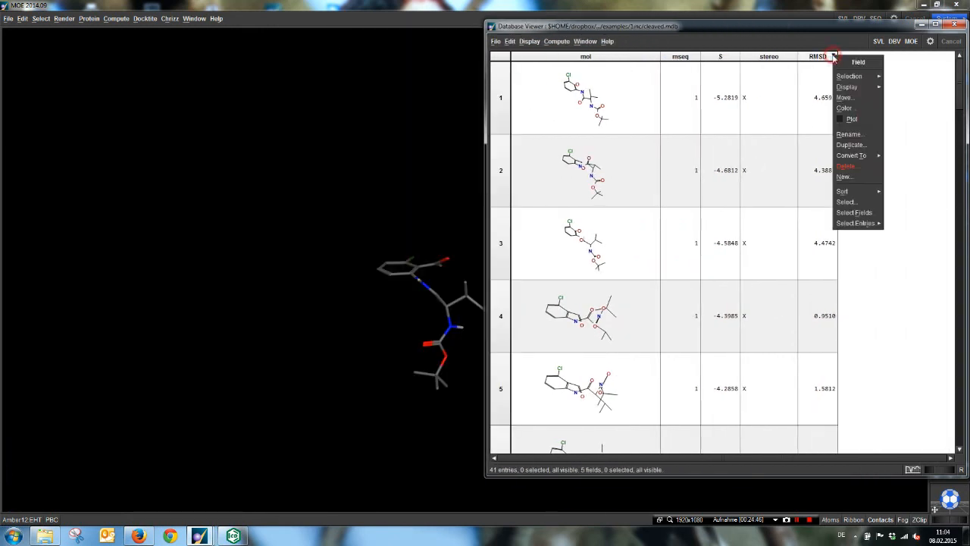
click(901, 194)
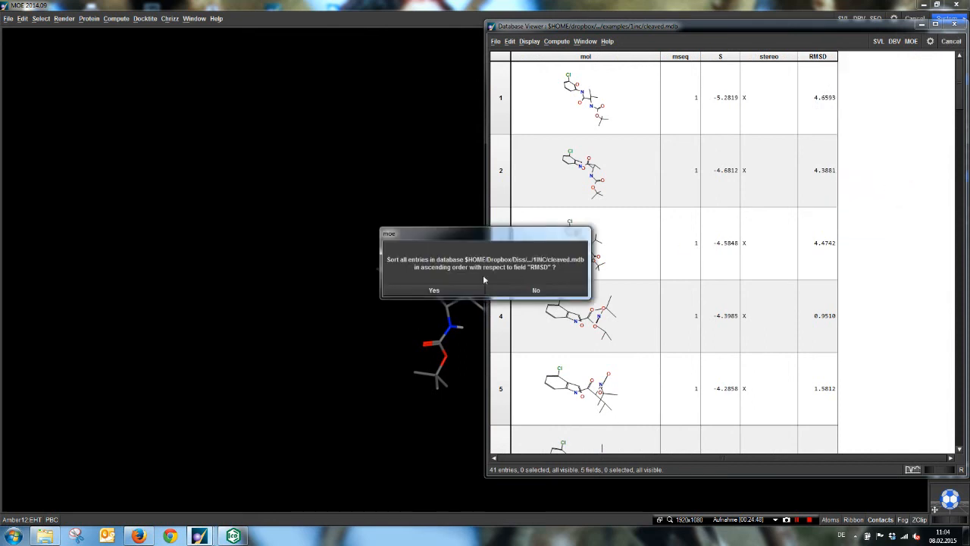
click(442, 293)
drag(638, 25, 547, 46)
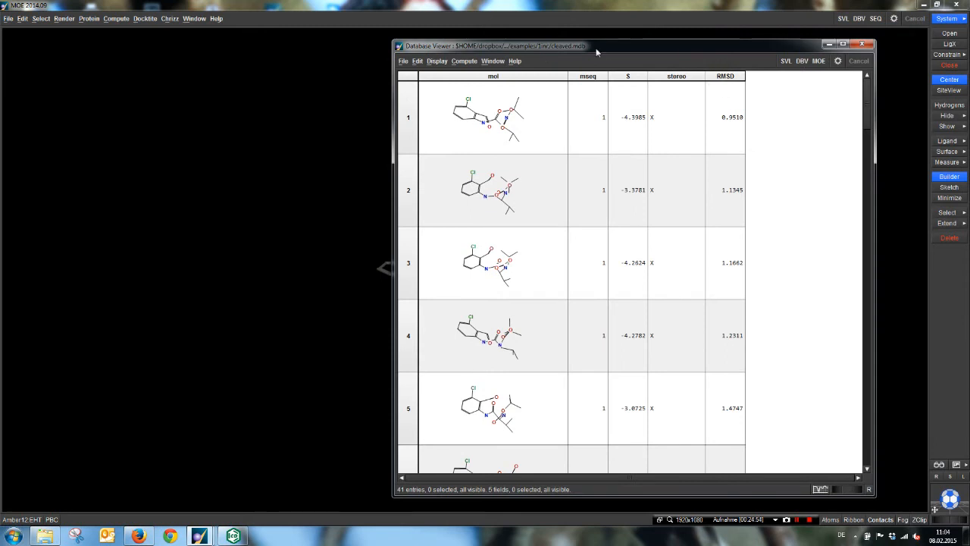
key(super+Right)
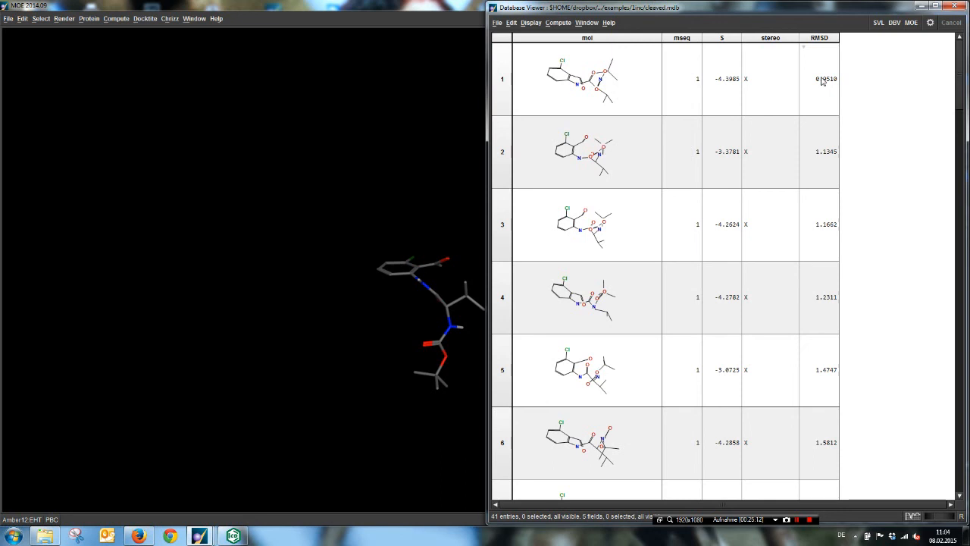
Step: Clear the reference ligand from the system and load the prepared complex 1inc_prep.moe
click(312, 198)
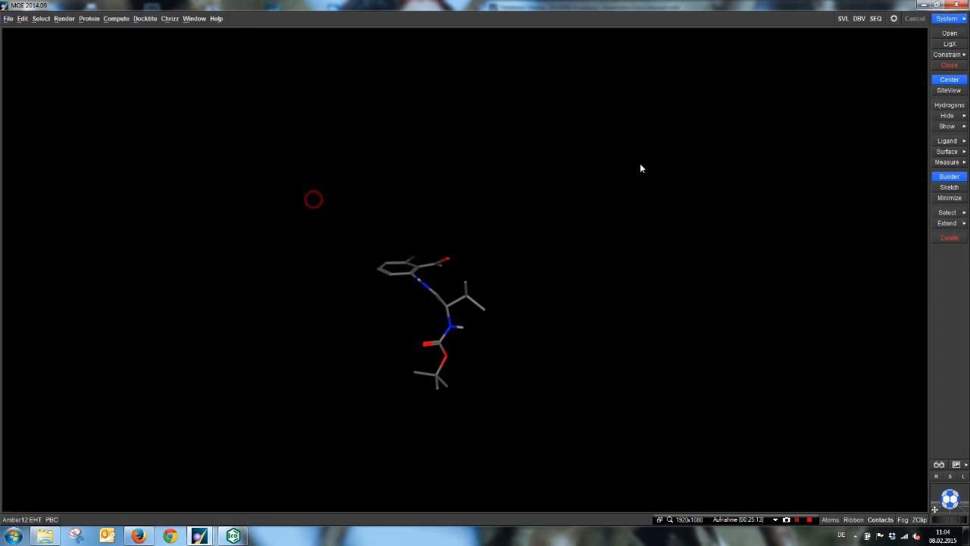
click(949, 65)
click(459, 296)
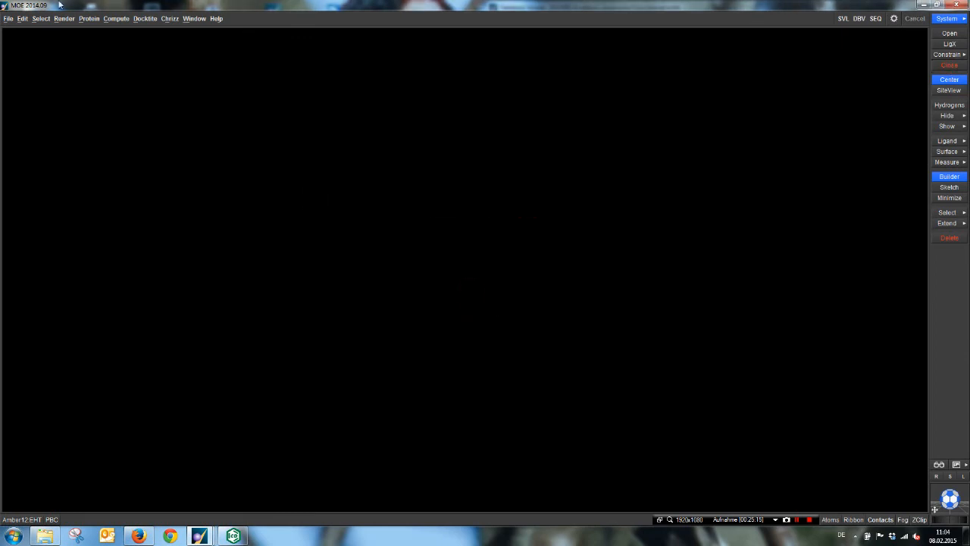
click(8, 18)
click(13, 42)
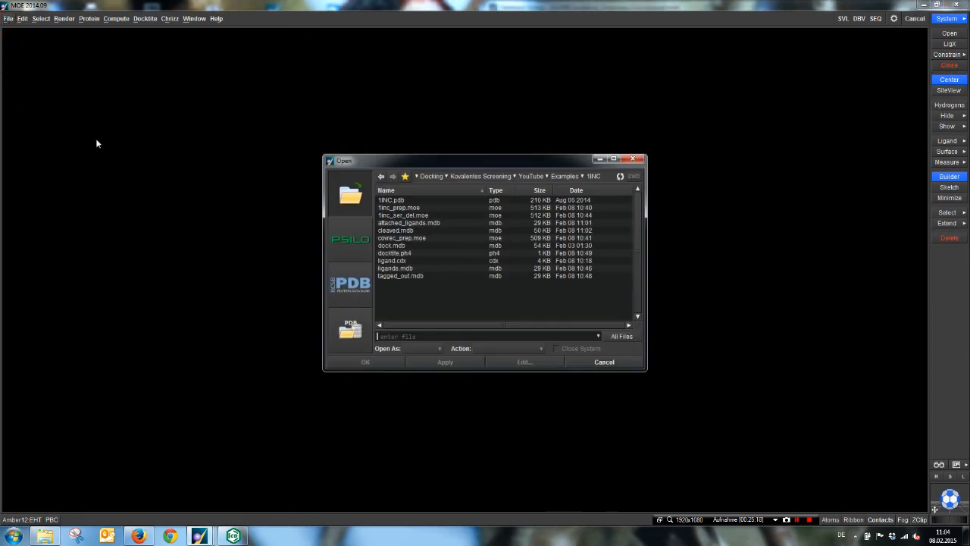
double_click(398, 208)
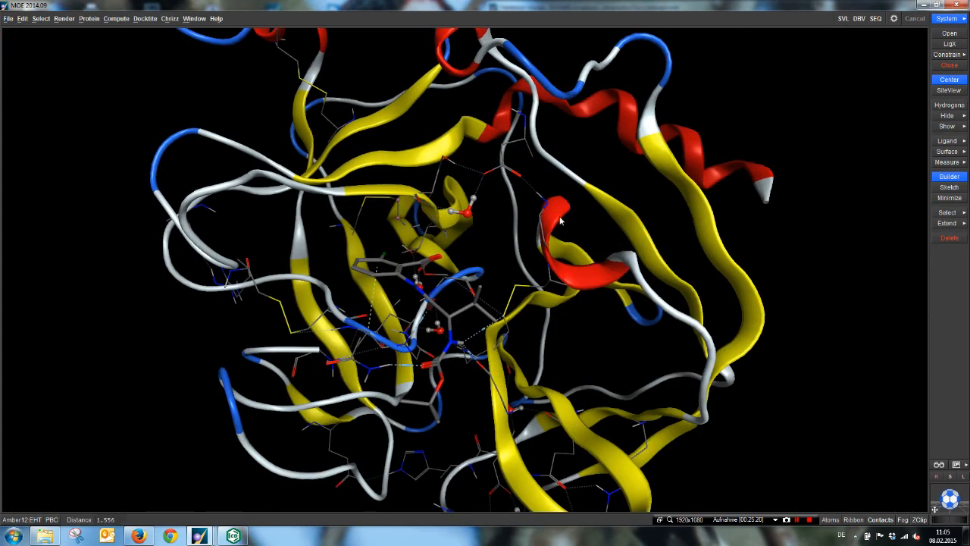
Step: Select the whole crystal ligand in the binding site, colour its carbon atoms green, and clear the selection
middle_drag(566, 236, 575, 232)
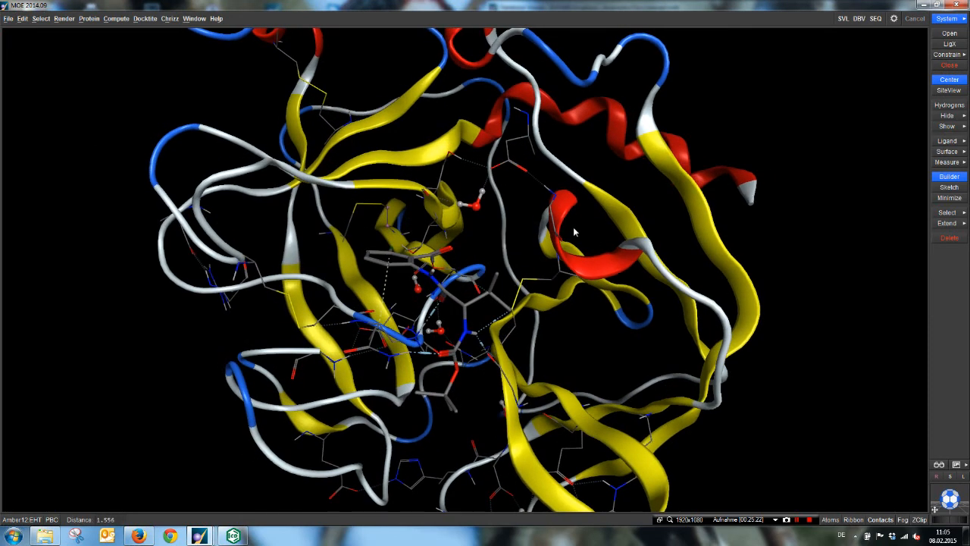
scroll(575, 232, up, 2)
middle_drag(566, 265, 528, 268)
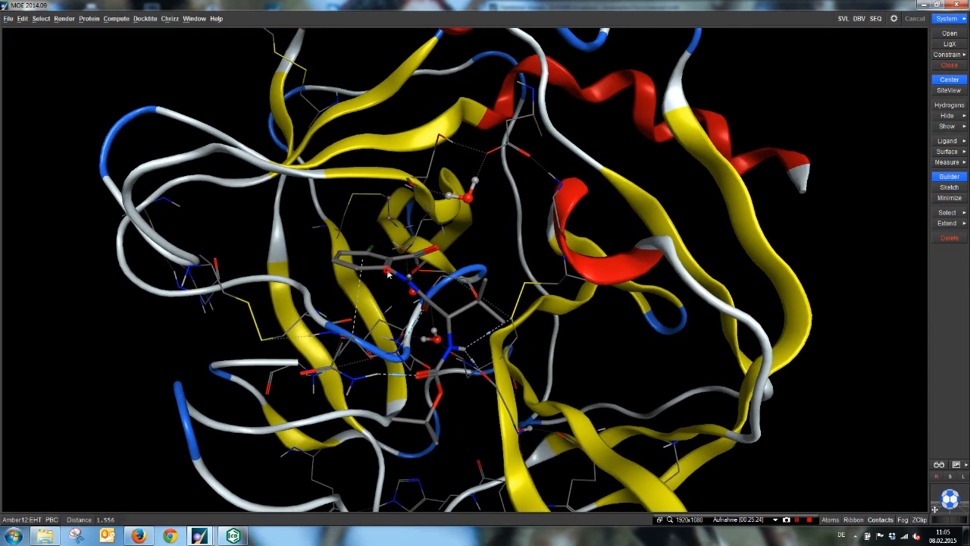
double_click(388, 276)
click(836, 520)
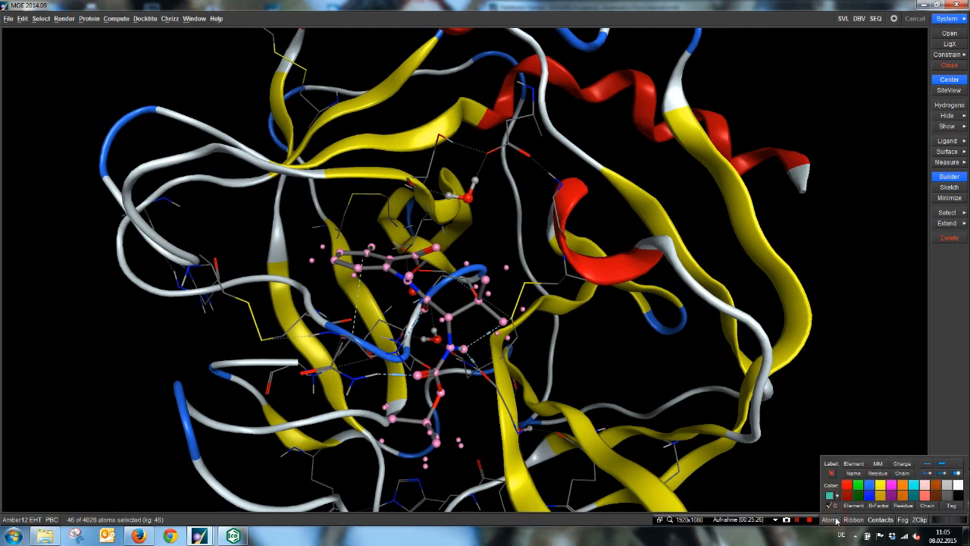
click(858, 485)
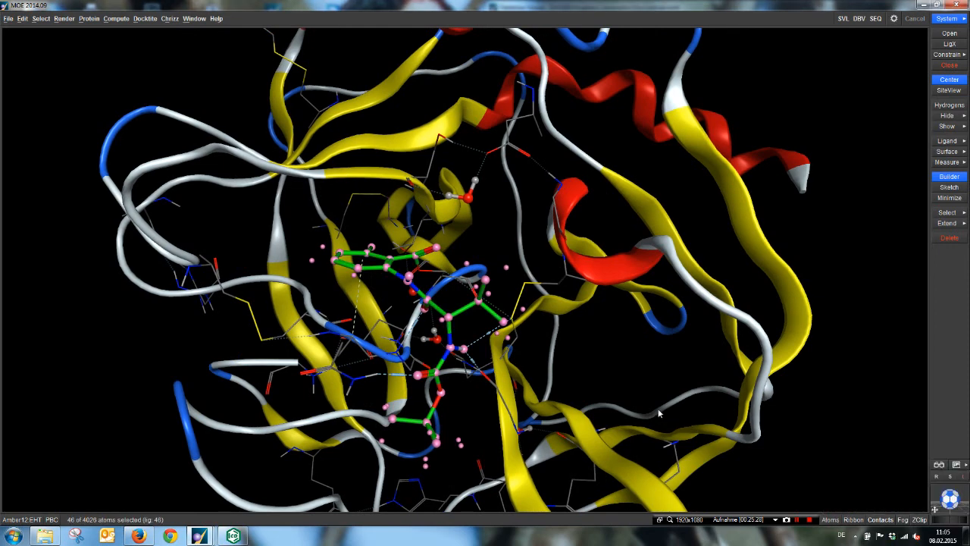
middle_drag(658, 413, 654, 394)
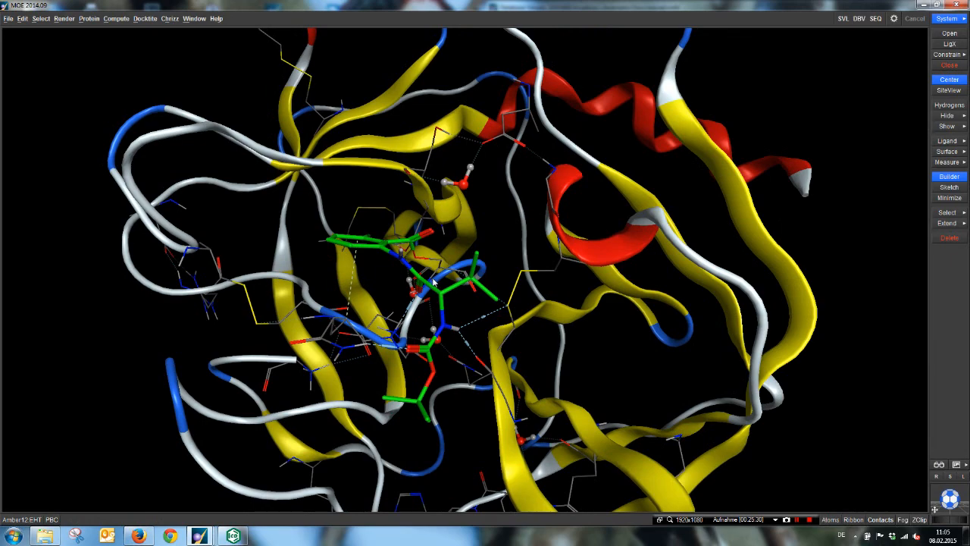
Step: Narrow the cleaved.mdb Database Viewer and browse its entries in 3D with the 2D depiction off, moving the browser clear of the ligand
mouse_move(199, 536)
click(385, 486)
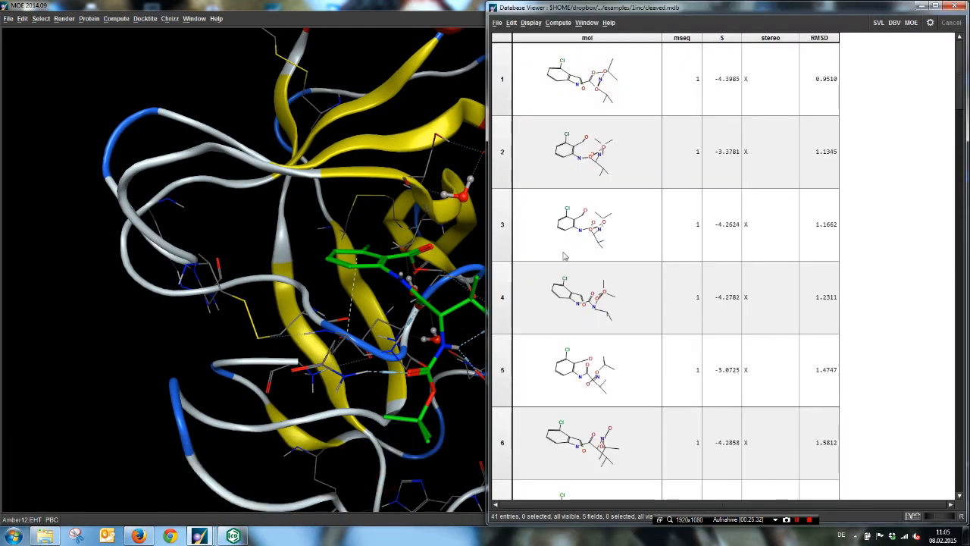
drag(479, 184, 659, 184)
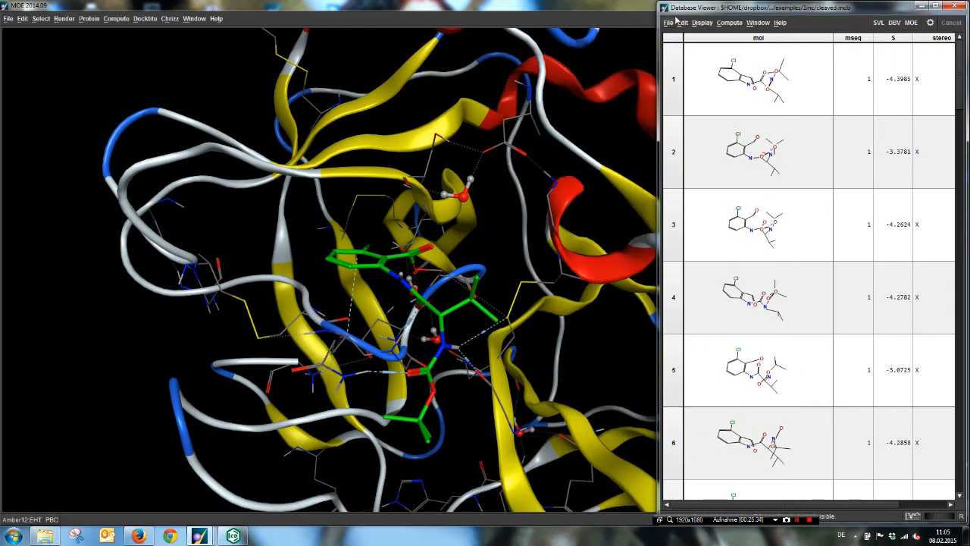
click(668, 23)
click(685, 76)
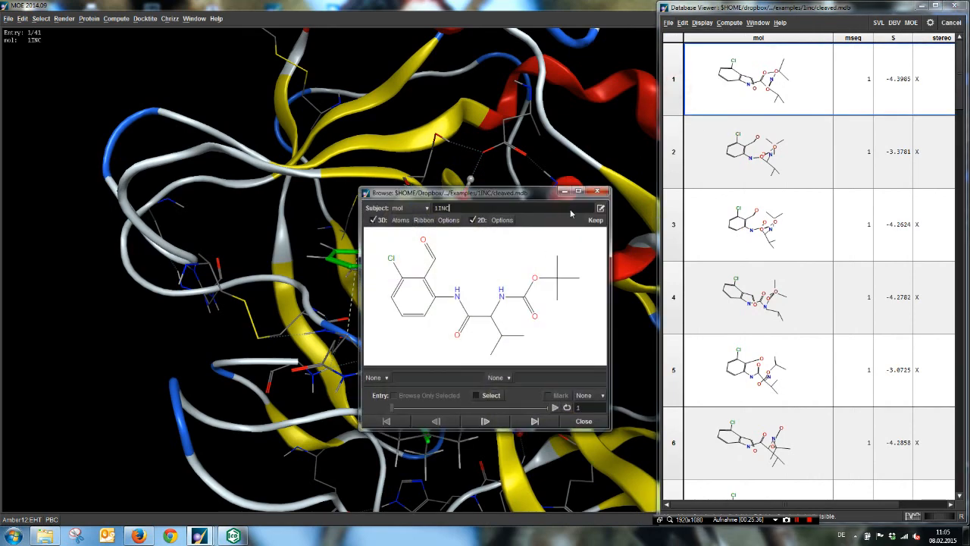
click(474, 220)
drag(470, 199, 790, 391)
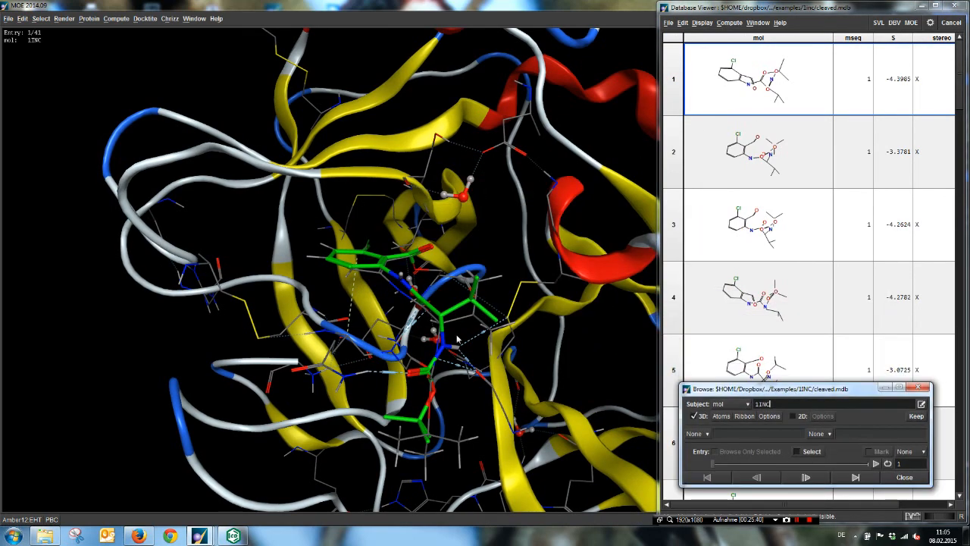
Step: Select the docked pose of entry 1, render it as sticks, and colour its carbon atoms red
double_click(400, 291)
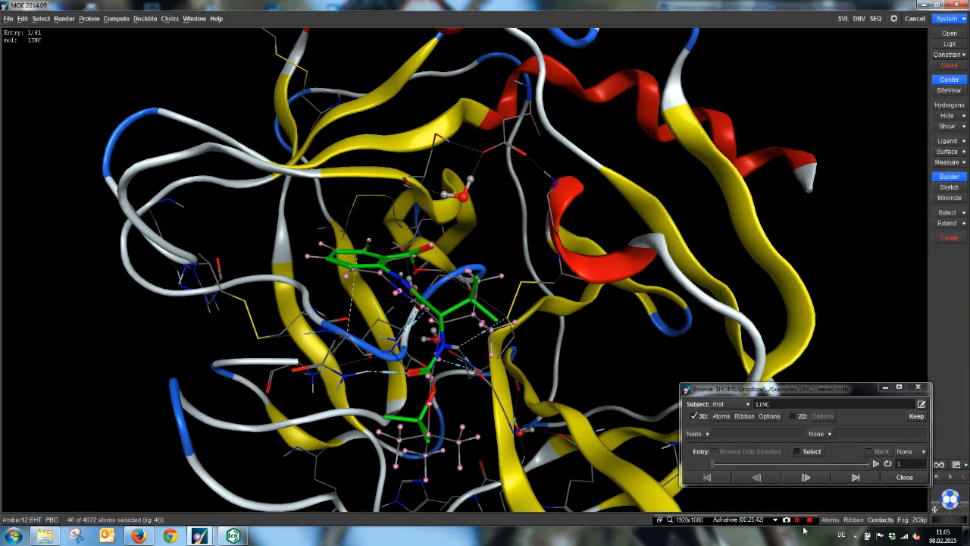
click(831, 519)
click(940, 463)
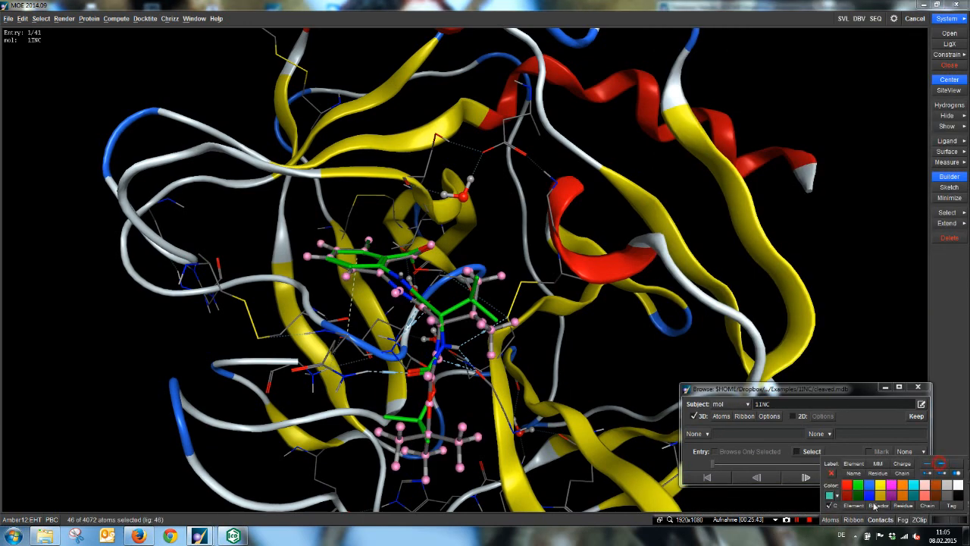
click(833, 520)
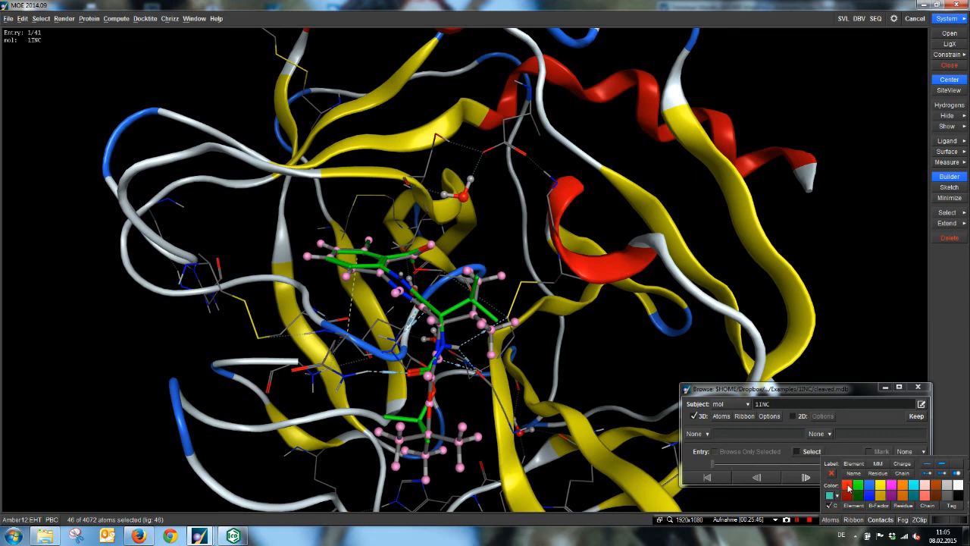
click(848, 485)
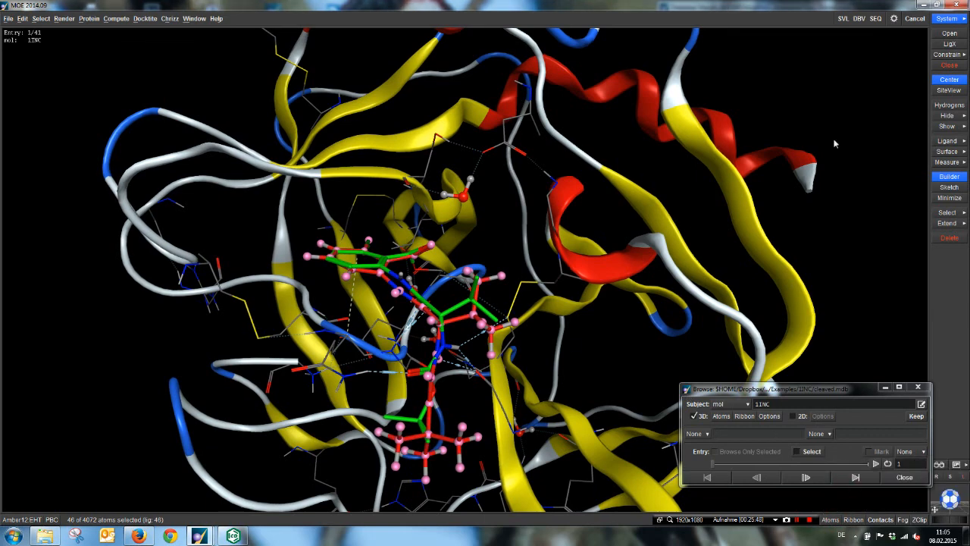
Step: Add missing hydrogens and hide the docked pose's nonpolar hydrogens, clearing the selection
click(949, 105)
click(948, 106)
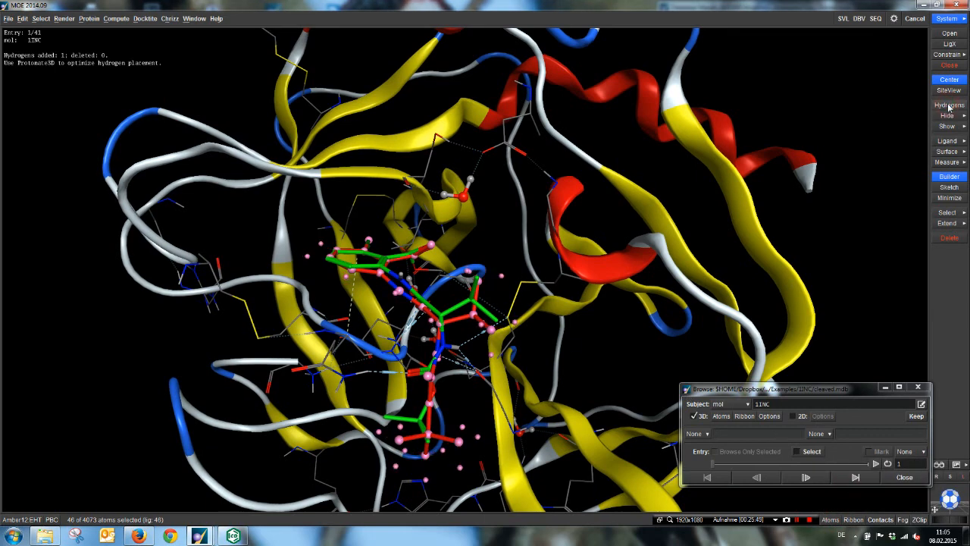
click(668, 352)
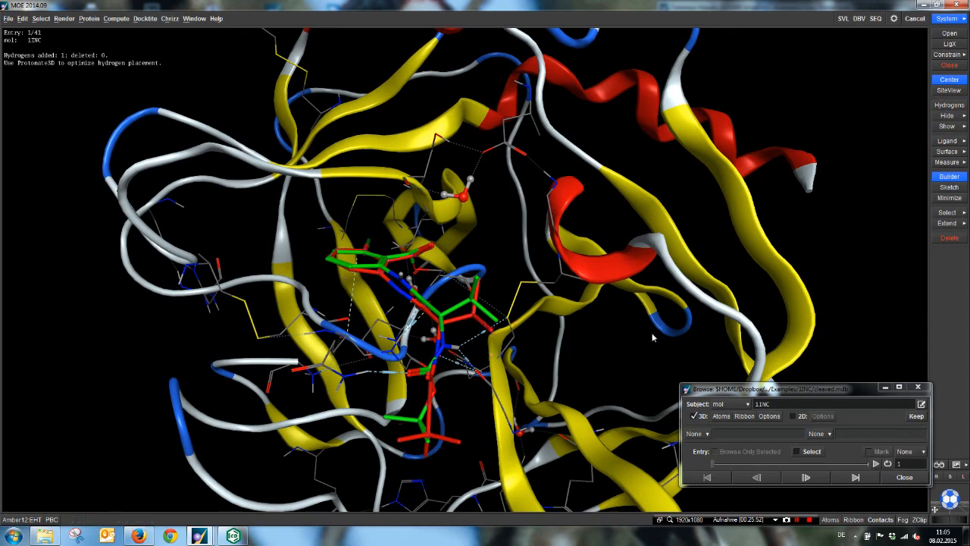
Step: Compare the poses of entries 1 to 3 with the green crystal ligand, return to entry 1, and close the browser
middle_drag(656, 338, 802, 493)
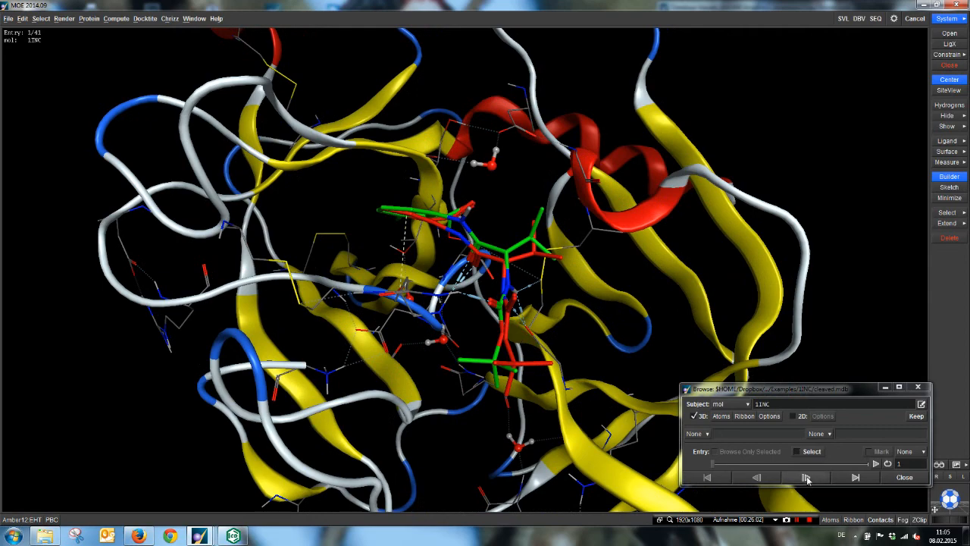
click(807, 478)
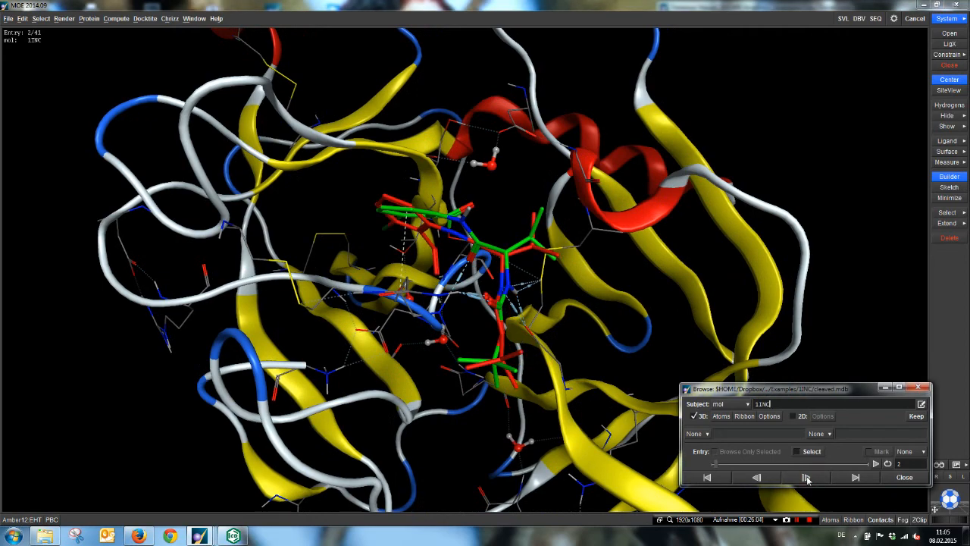
click(807, 477)
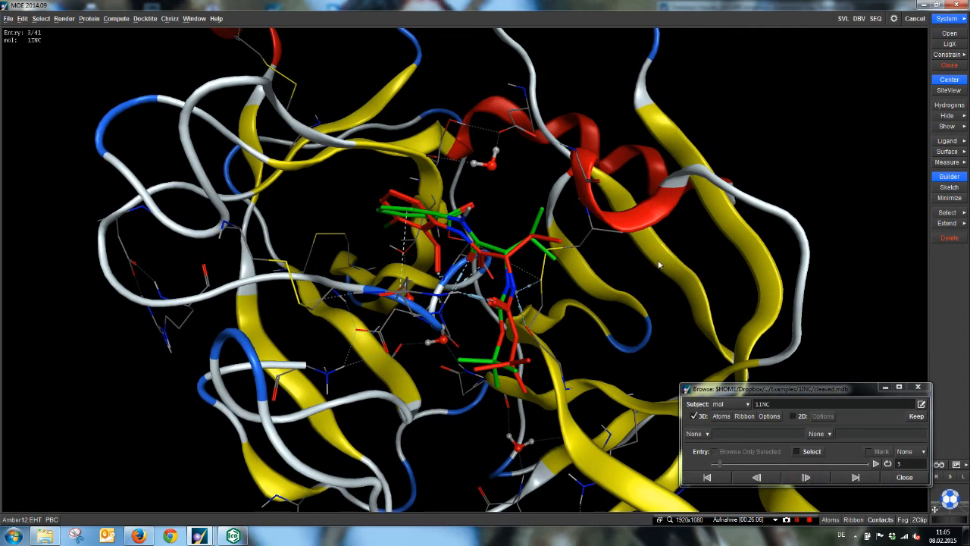
middle_drag(660, 264, 626, 280)
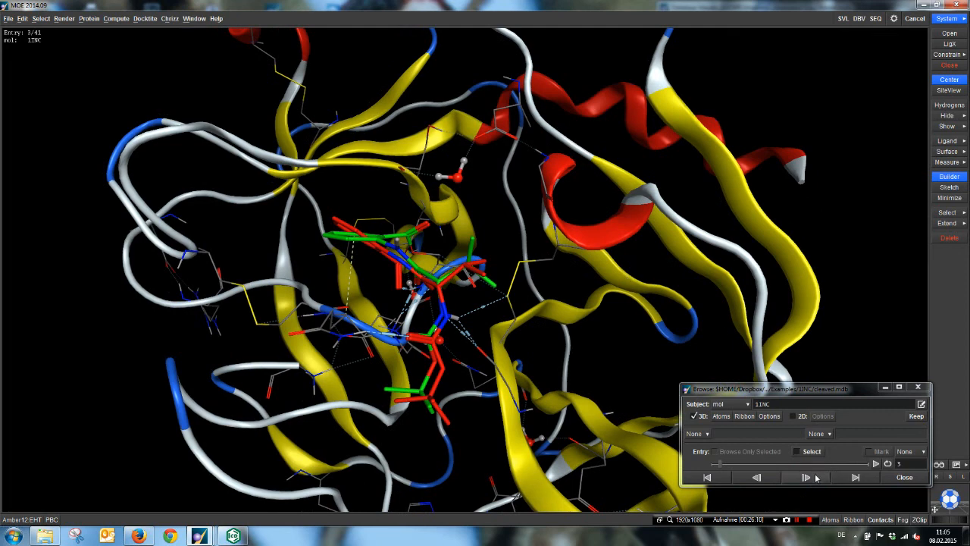
click(762, 478)
click(758, 477)
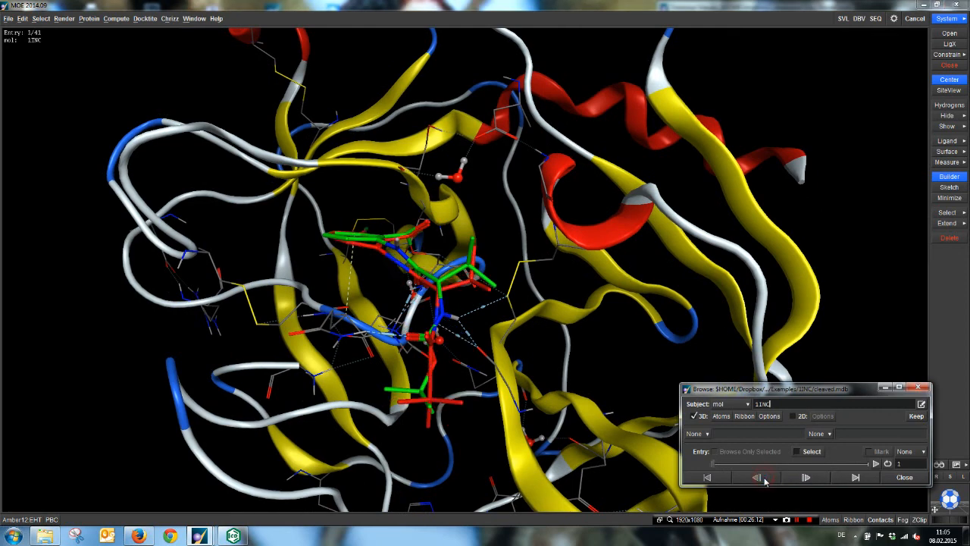
click(922, 388)
Step: Bring back the cleaved.mdb Database Viewer, widen it to include the RMSD column, and reduce the row height to fit more entries
mouse_move(232, 536)
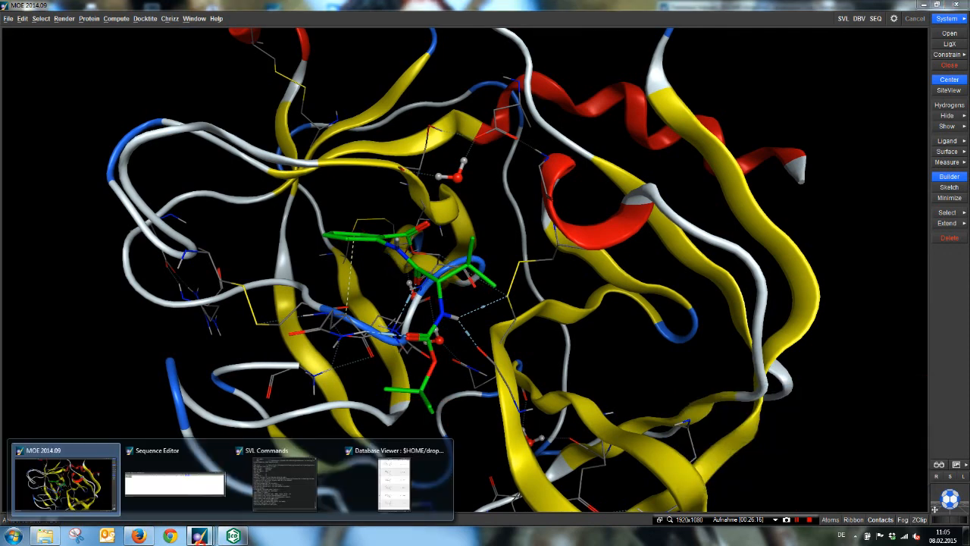
click(394, 484)
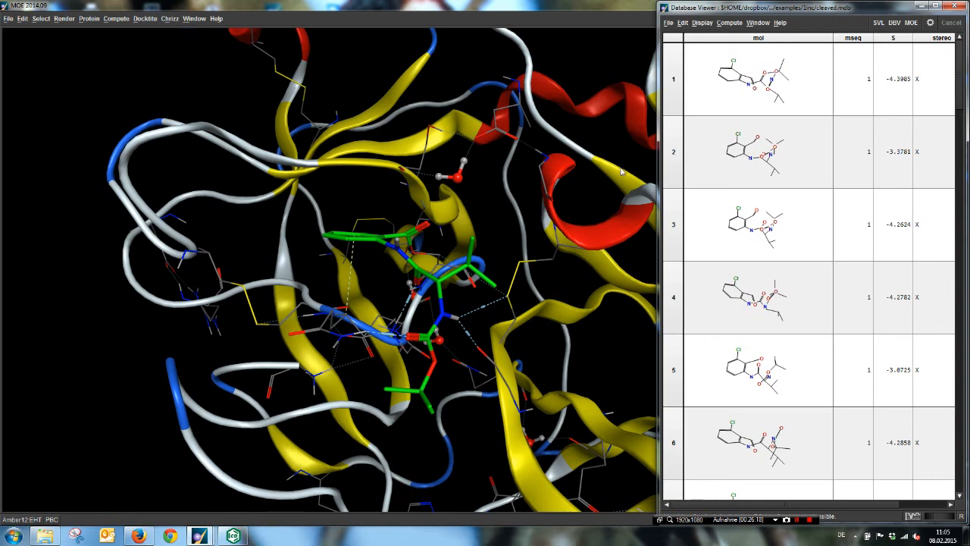
drag(657, 170, 534, 179)
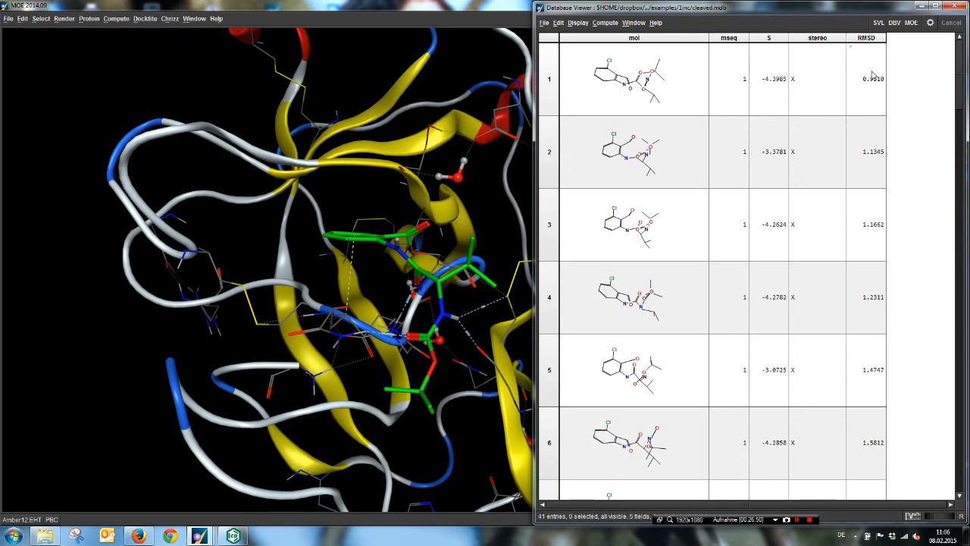
middle_drag(783, 103, 794, 76)
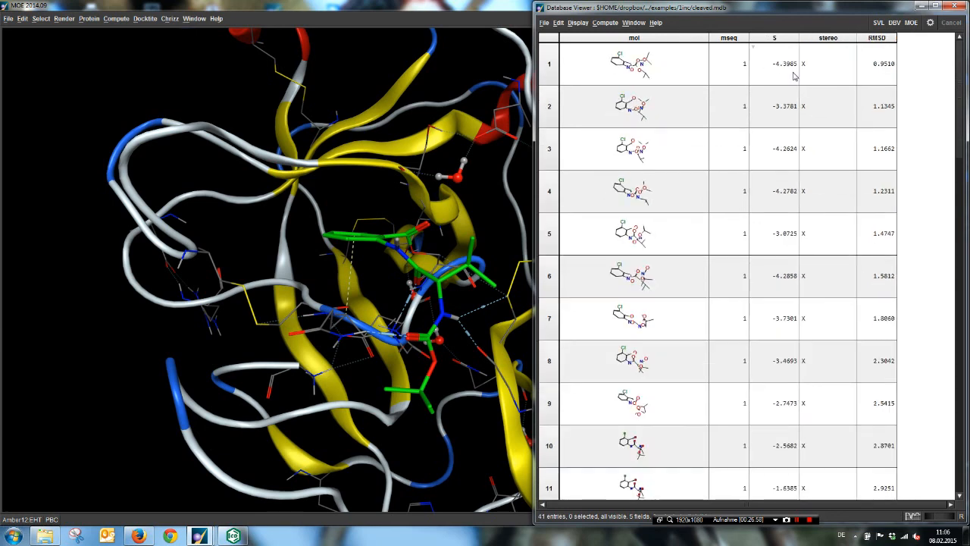